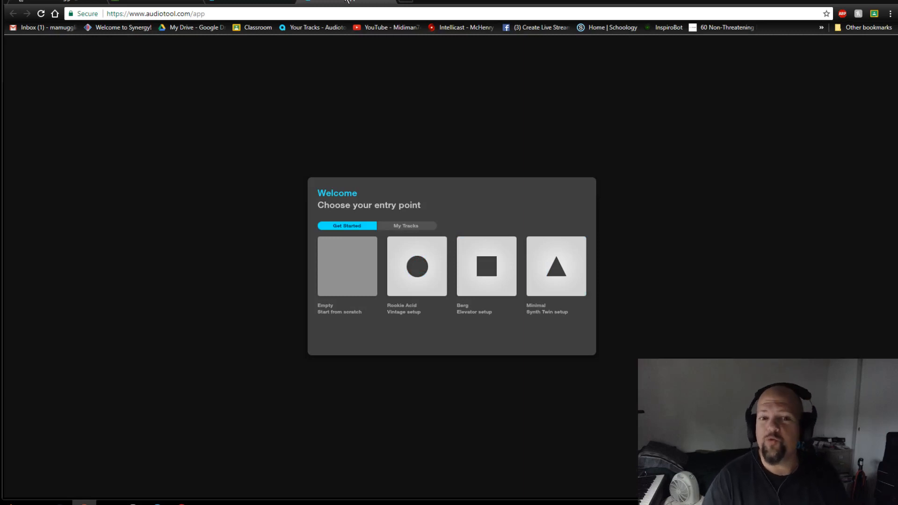
Step: Start an empty project and add a Machiniste drum machine to the desktop beside the mixer
click(335, 271)
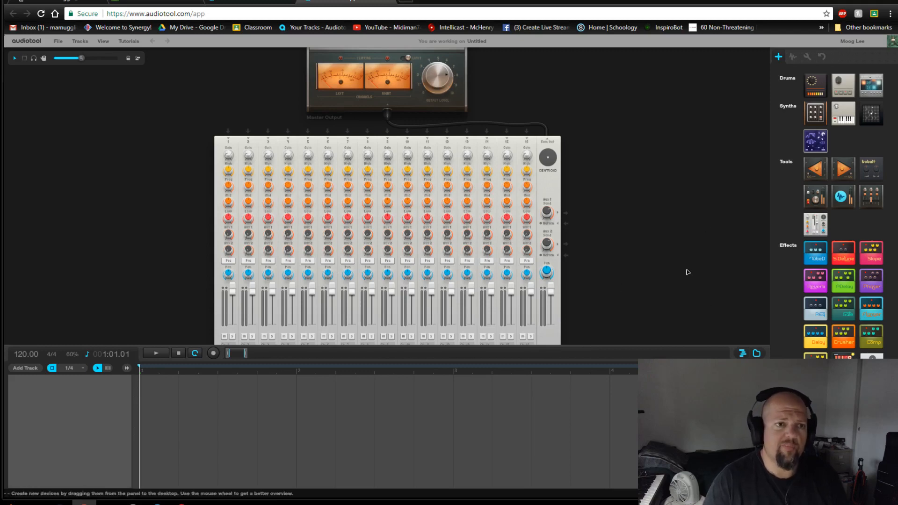
scroll(691, 269, down, 4)
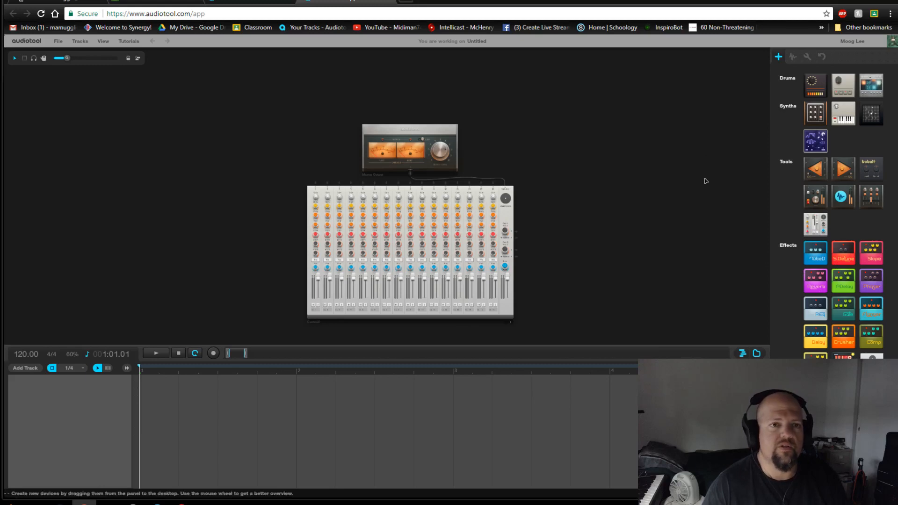
drag(601, 178, 702, 174)
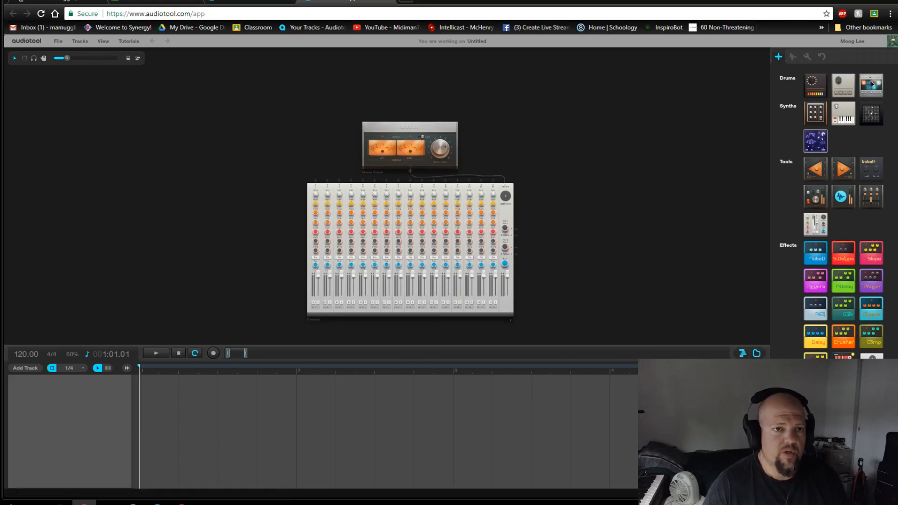
drag(867, 89, 198, 125)
scroll(327, 164, down, 1)
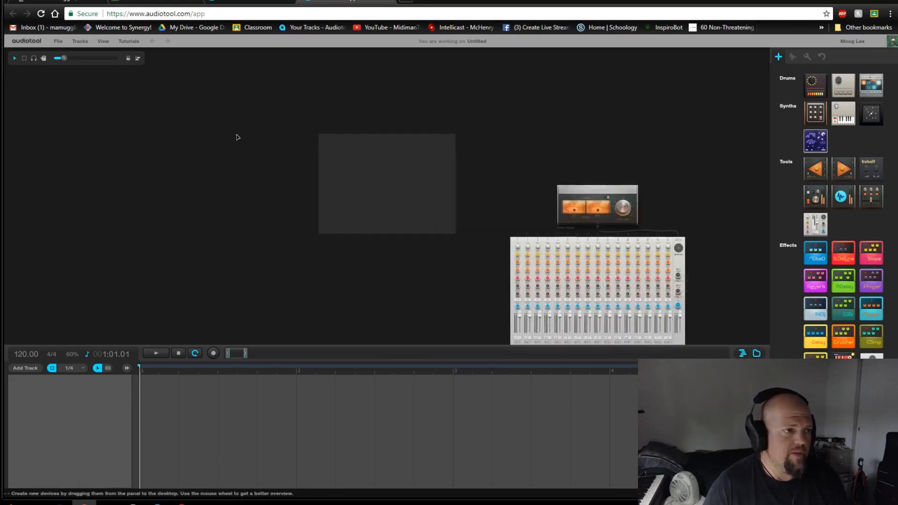
drag(666, 143, 500, 161)
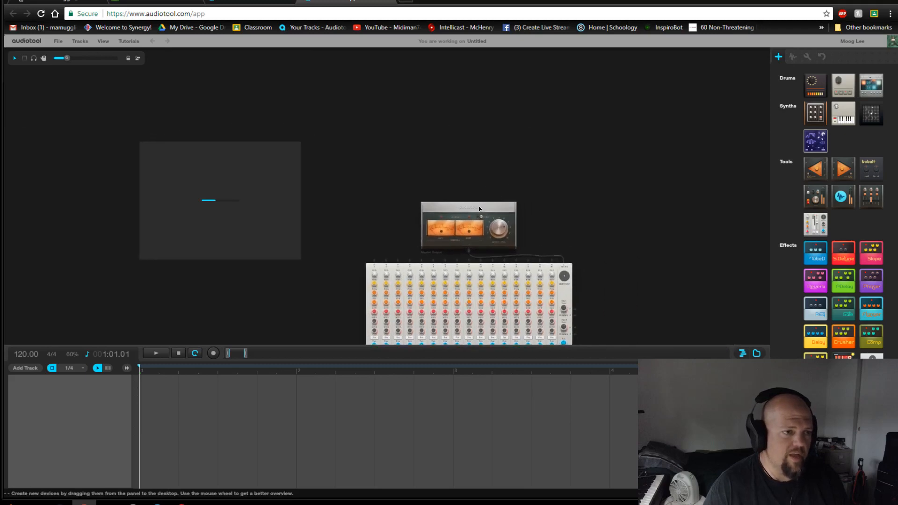
Step: Move the Master Output up and away from the mixer, and connect the Machiniste's main output to mixer channel 1
drag(472, 209, 659, 123)
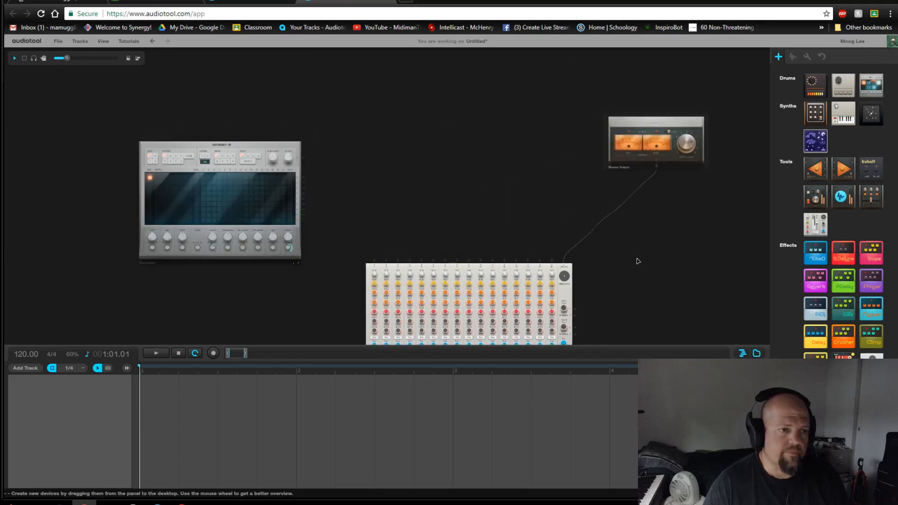
drag(436, 206, 447, 147)
drag(318, 100, 387, 201)
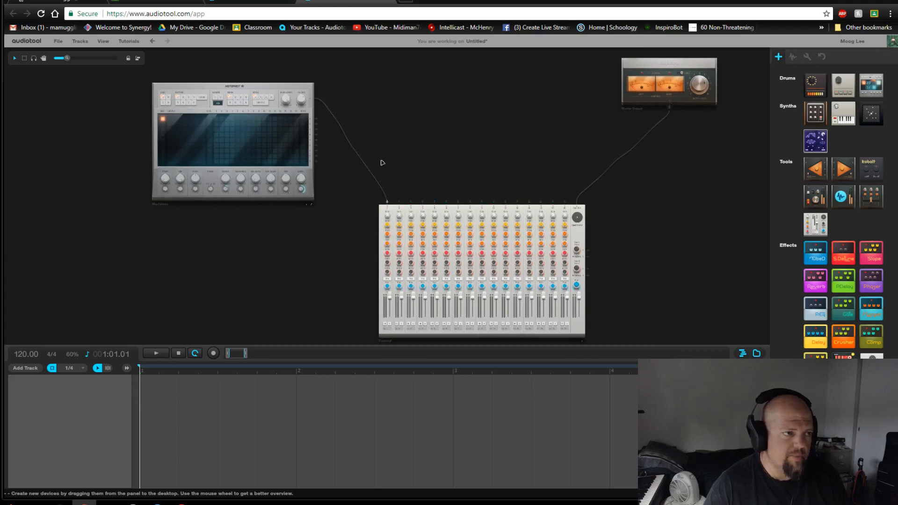
Step: Add a Reverb pedal and a Delay pedal beside the mixer, with the Delay below the Reverb
scroll(381, 163, up, 2)
scroll(381, 162, down, 1)
drag(700, 267, 571, 208)
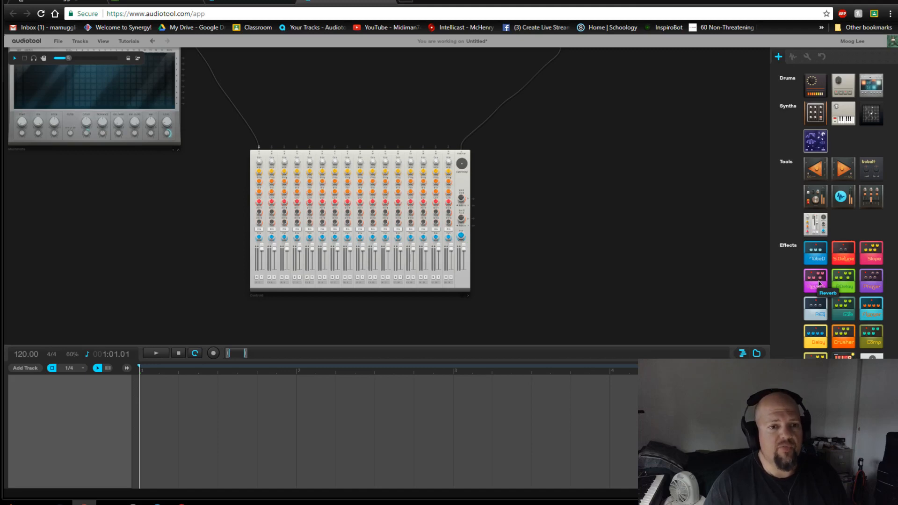
drag(819, 278, 613, 206)
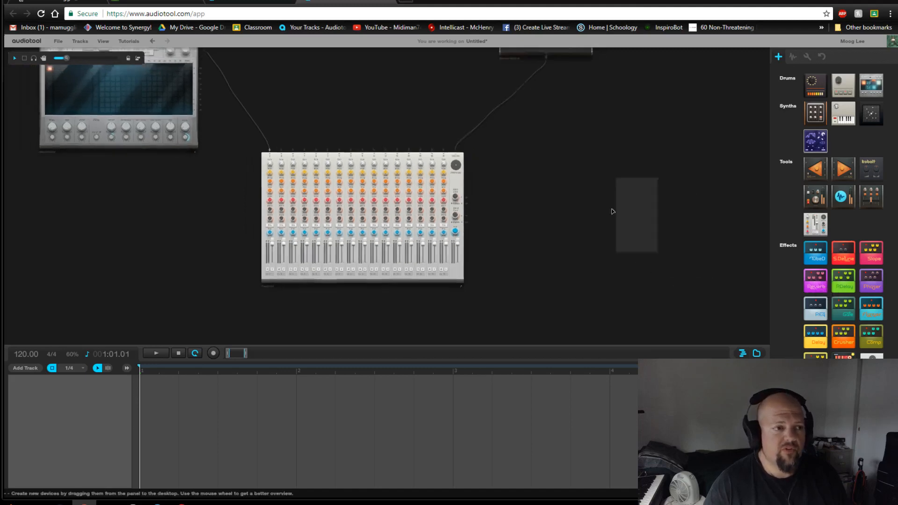
drag(818, 348, 389, 269)
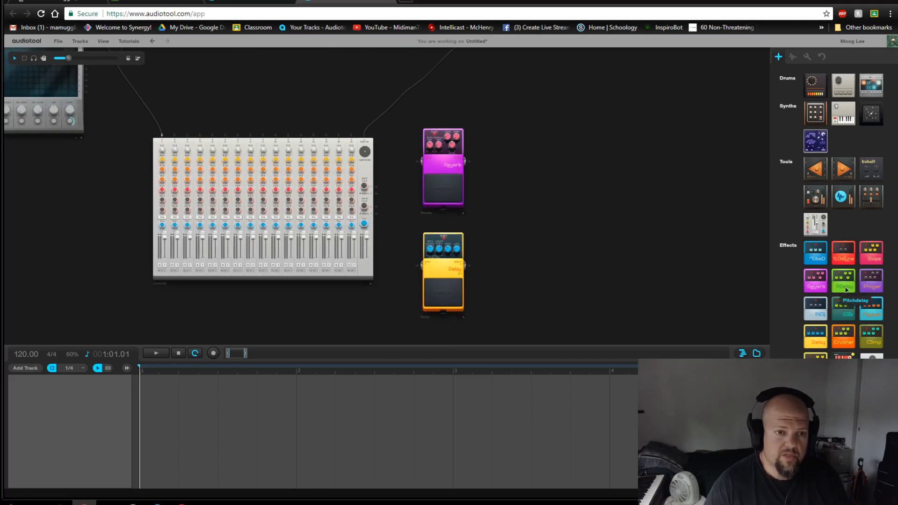
Step: Wire the Reverb pedal to the mixer's Aux 1 send and return, and the Delay pedal to the Aux 2 send and return
scroll(391, 179, up, 2)
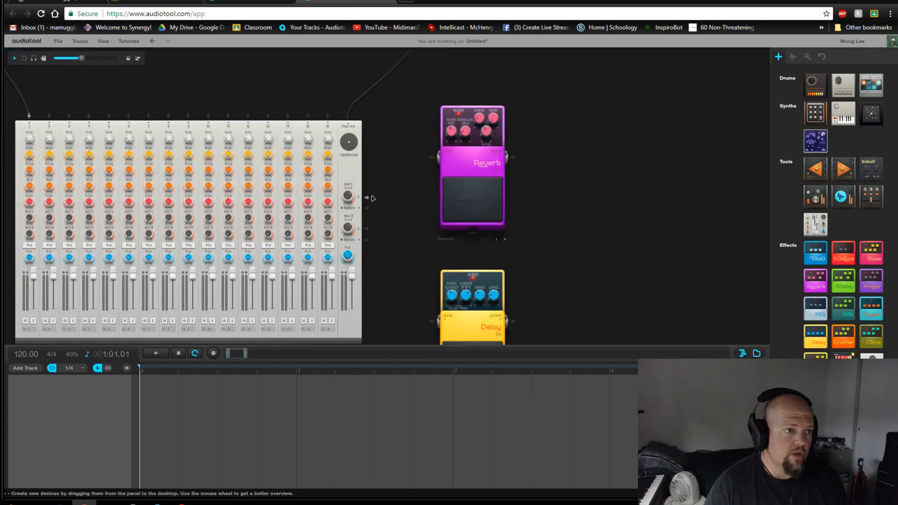
drag(367, 197, 432, 157)
drag(513, 158, 432, 194)
drag(367, 112, 512, 197)
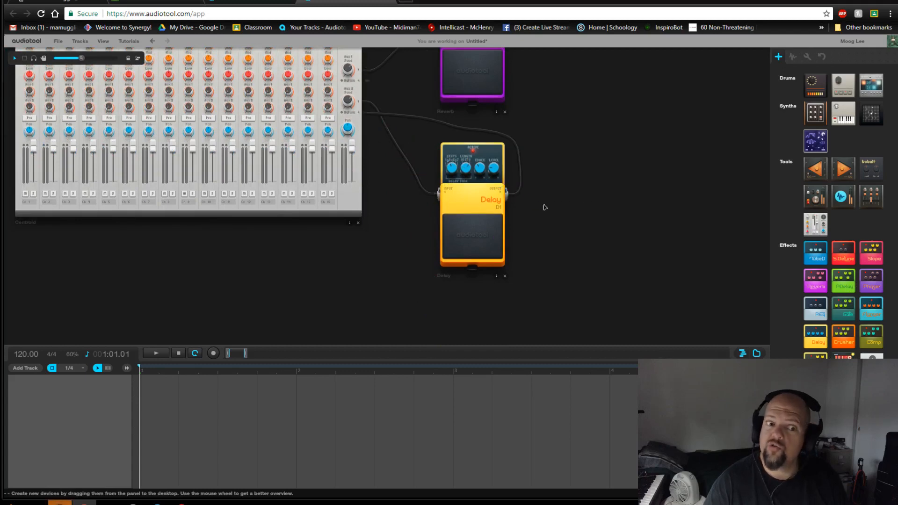
scroll(685, 134, up, 3)
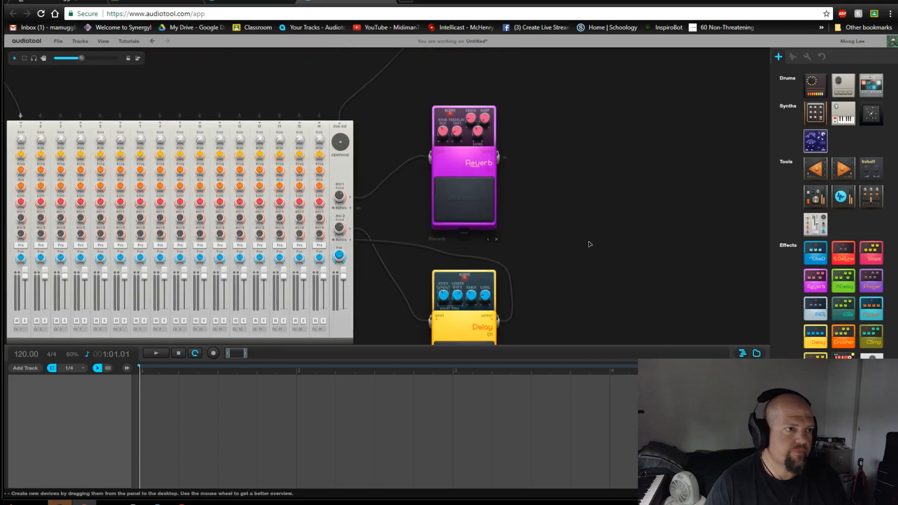
drag(359, 208, 500, 157)
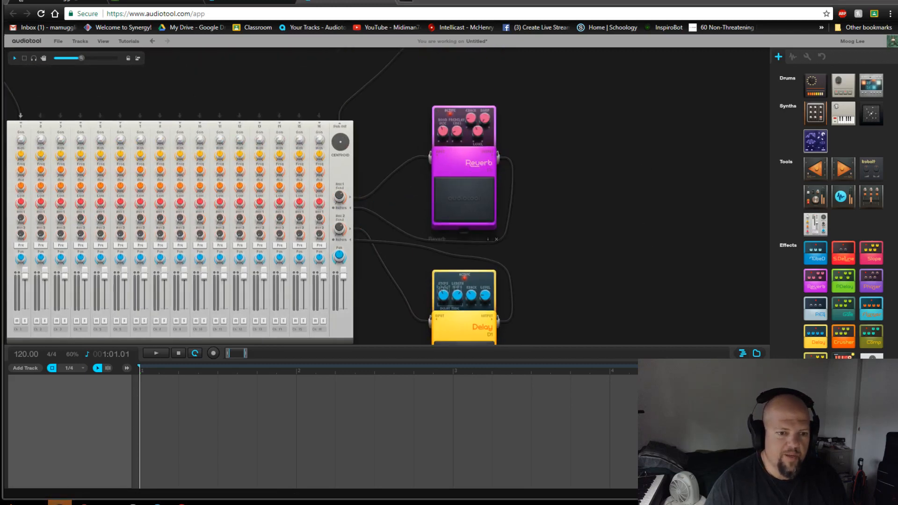
right_click(782, 479)
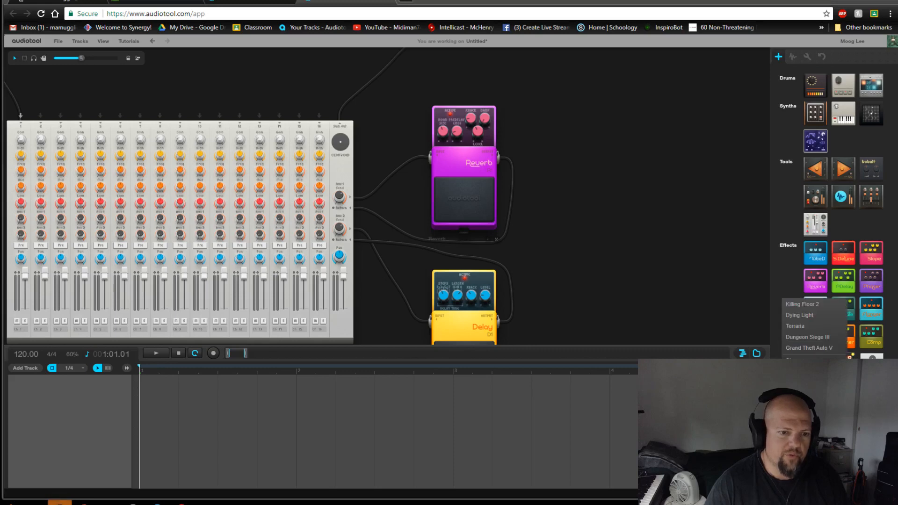
click(800, 472)
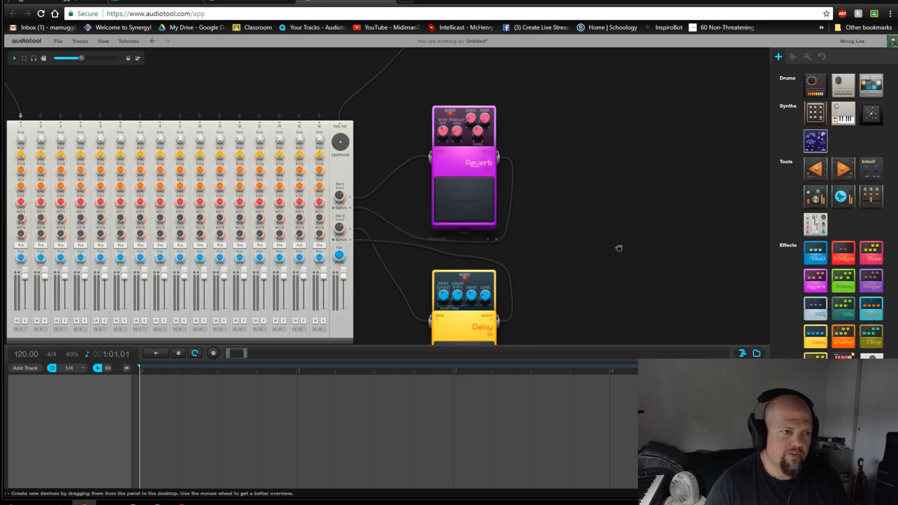
Step: Browse the sample library for one-shot sounds and preview MJ_Whistle4
scroll(623, 250, down, 2)
drag(622, 250, 689, 237)
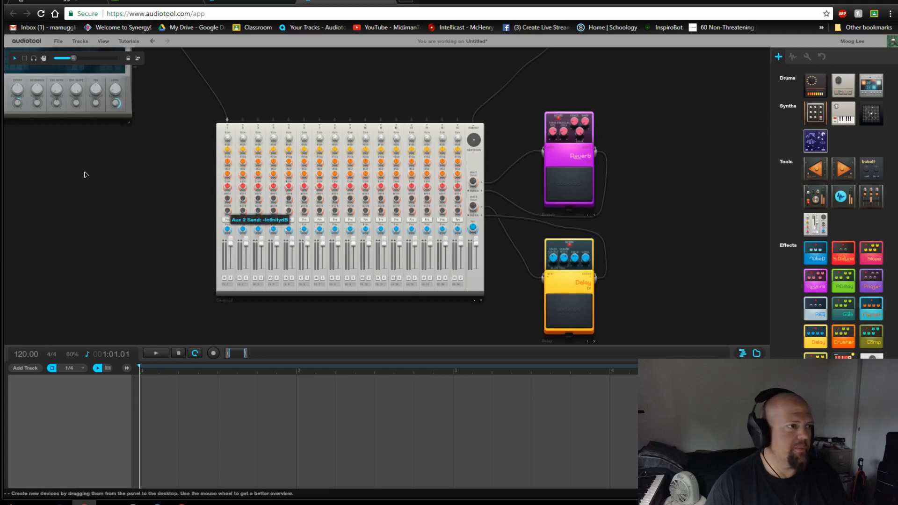
drag(215, 203, 513, 329)
scroll(534, 224, up, 4)
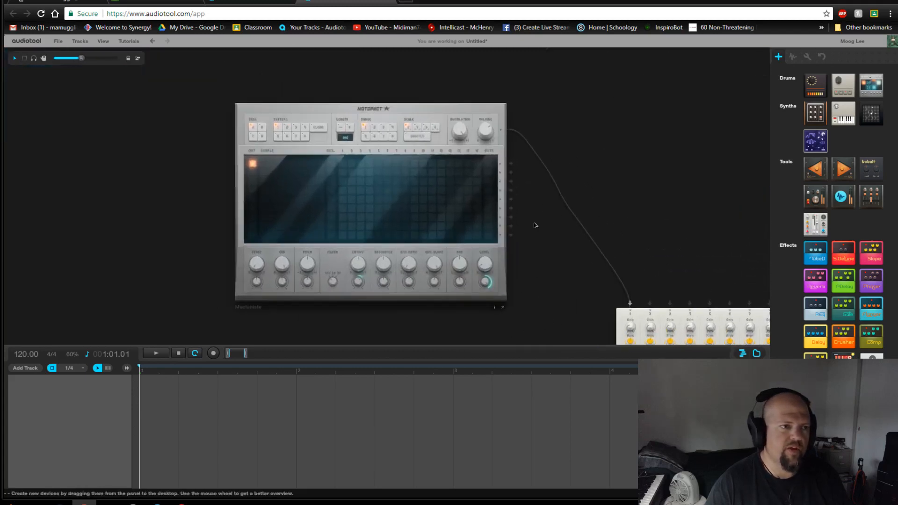
scroll(548, 257, down, 2)
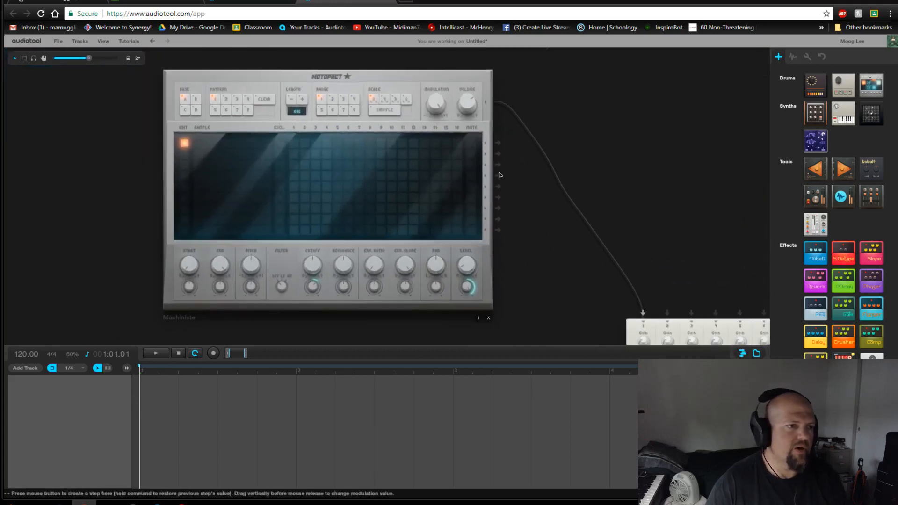
click(793, 57)
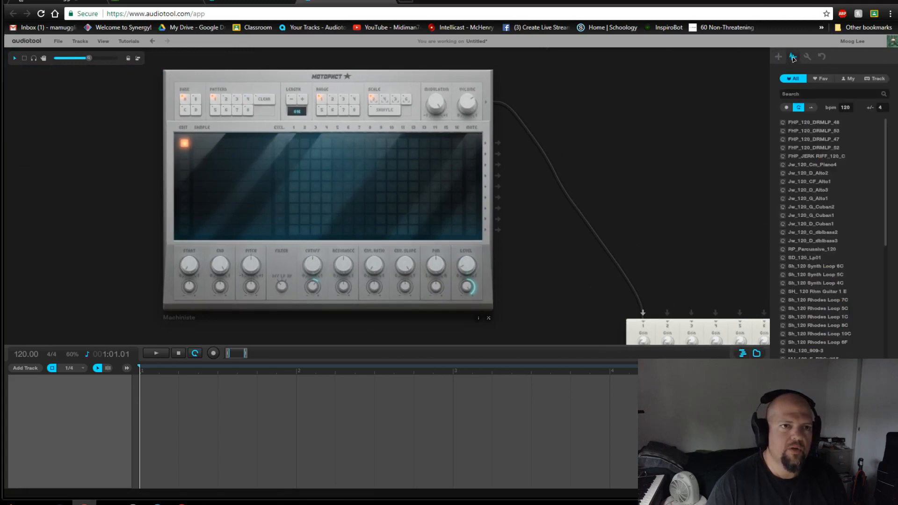
click(811, 108)
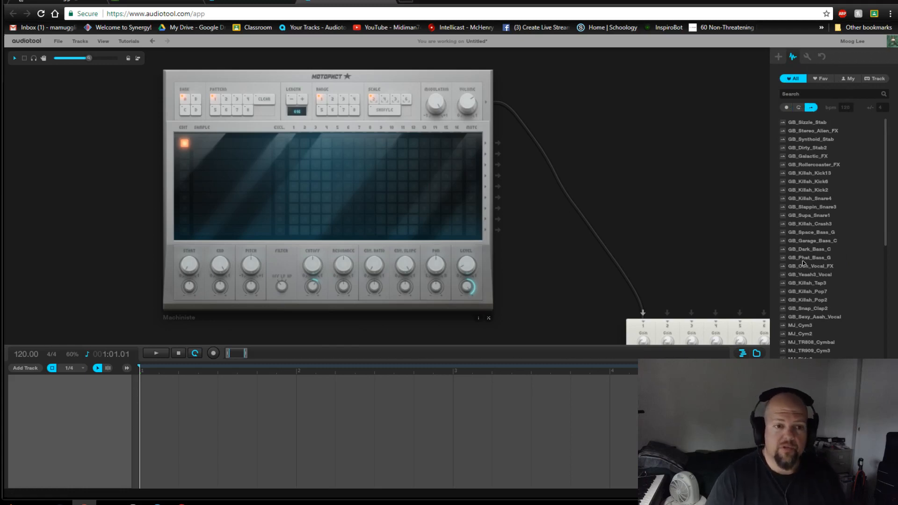
scroll(830, 224, down, 1)
scroll(831, 224, down, 1)
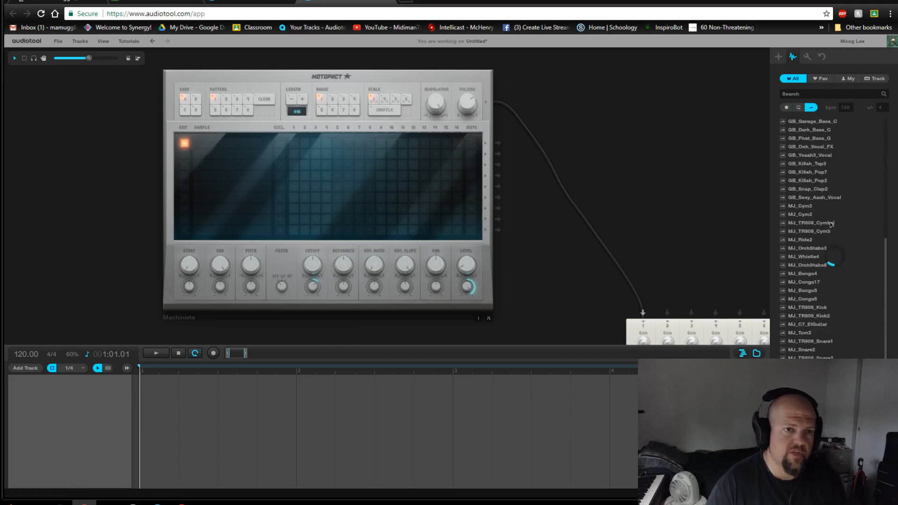
scroll(831, 225, down, 3)
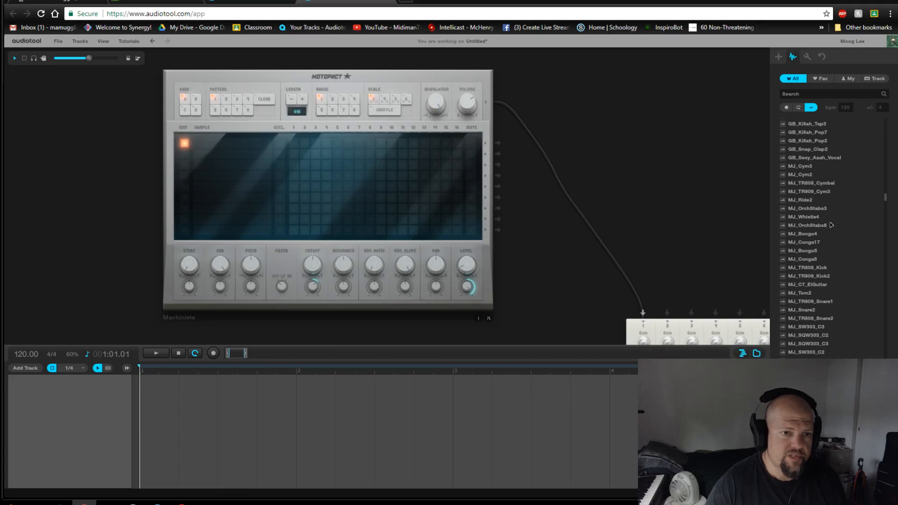
scroll(831, 225, down, 2)
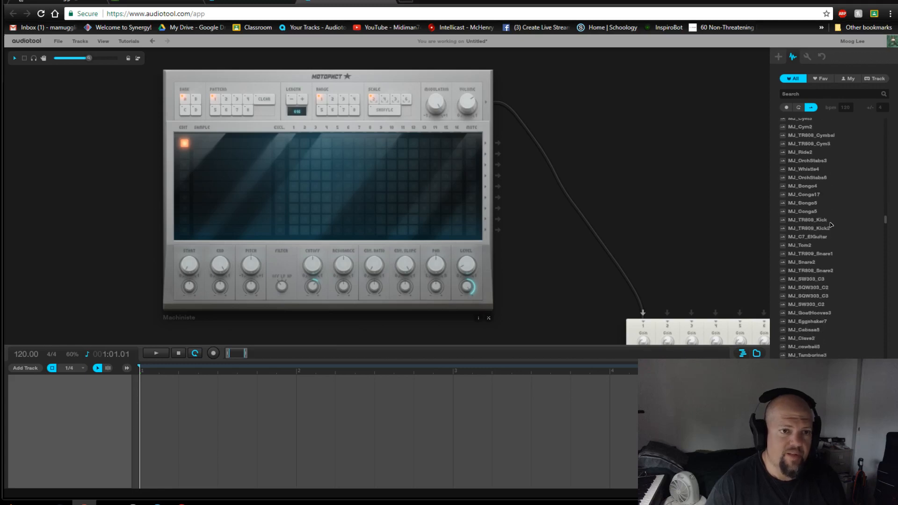
click(782, 171)
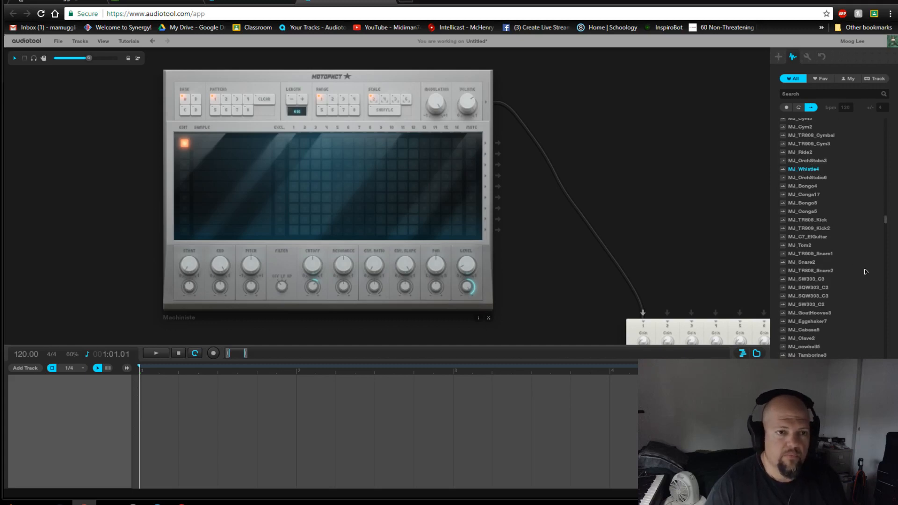
Step: Load the MJ_Whistle4 sample into the first slot of the Machiniste
drag(637, 245, 665, 207)
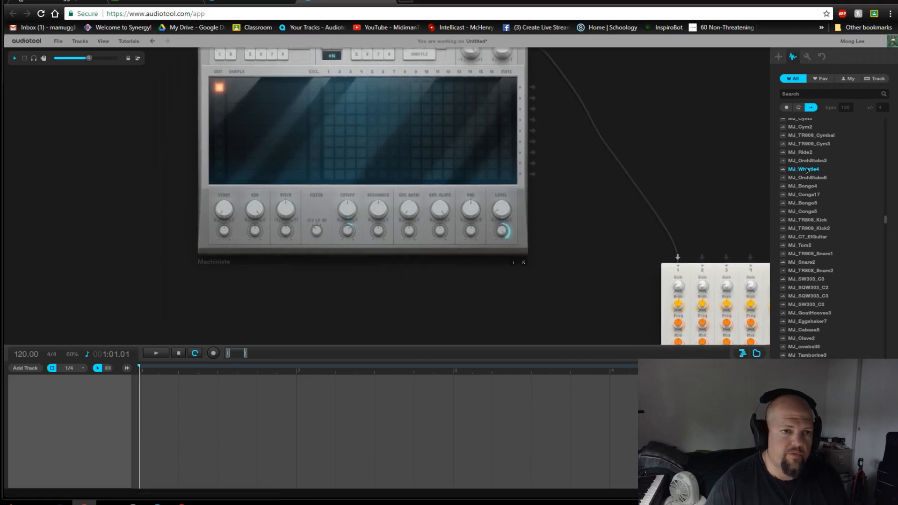
drag(806, 170, 681, 151)
drag(625, 259, 145, 383)
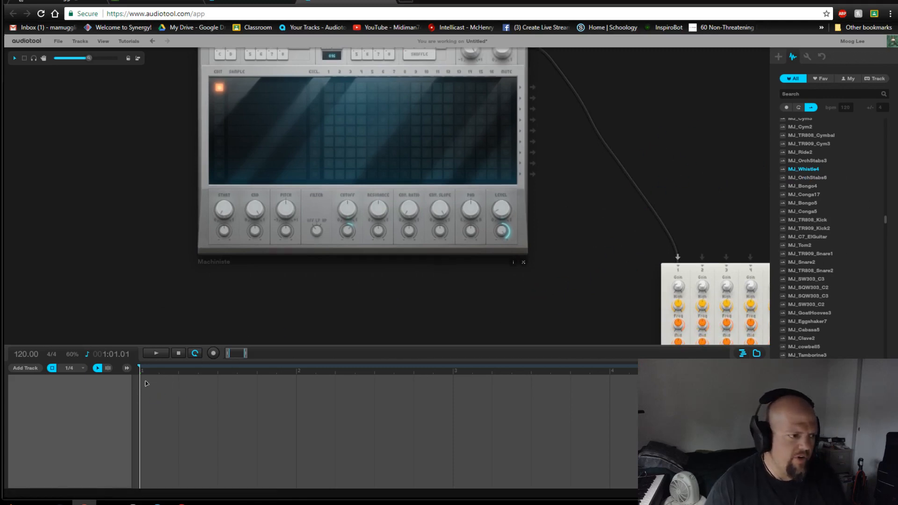
drag(706, 151, 701, 226)
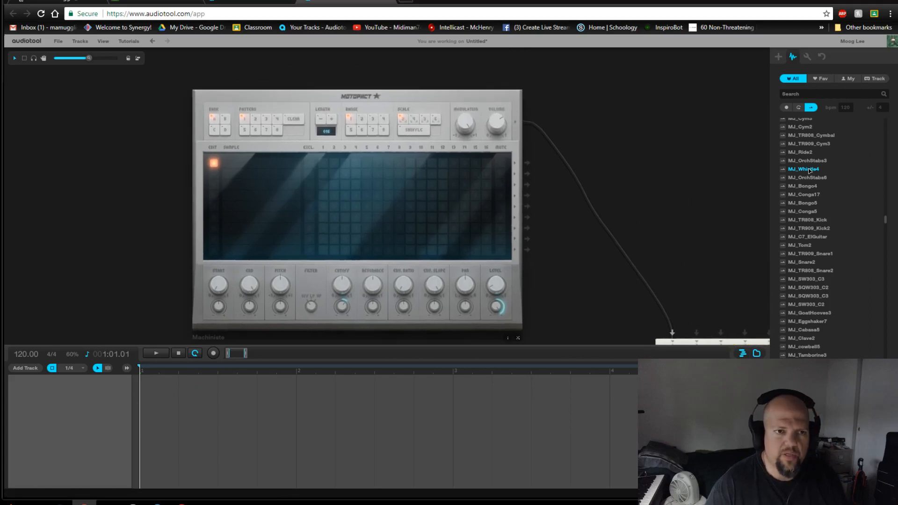
drag(810, 171, 241, 164)
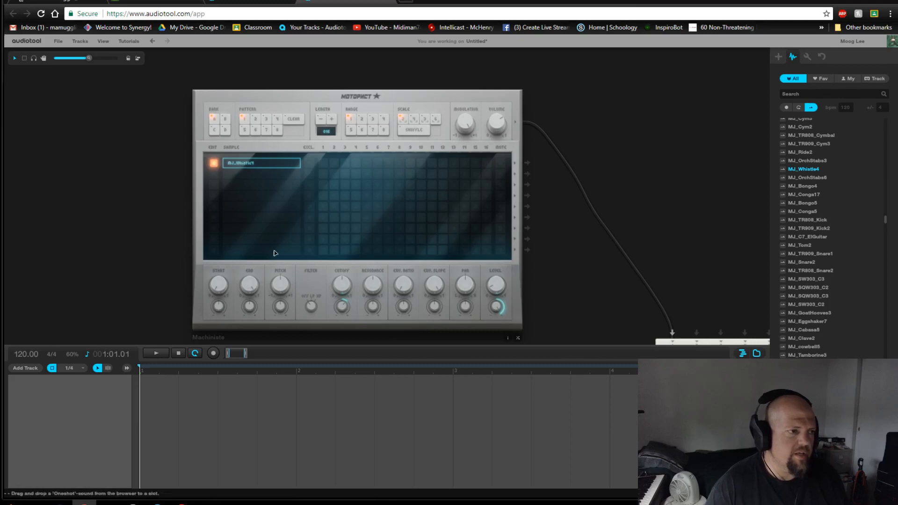
Step: Test the playback from the start of the timeline and lower the pitch of the MJ_Whistle4 sample on the Machiniste
scroll(181, 260, up, 3)
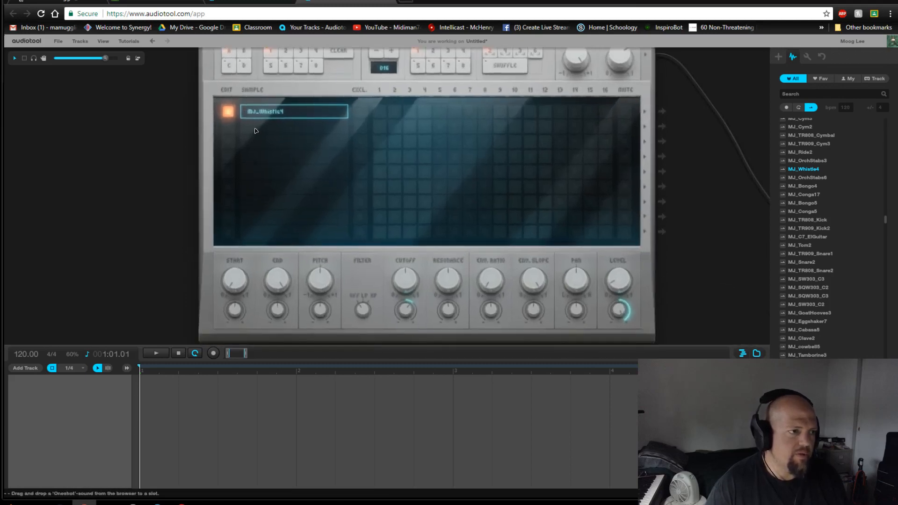
key(space)
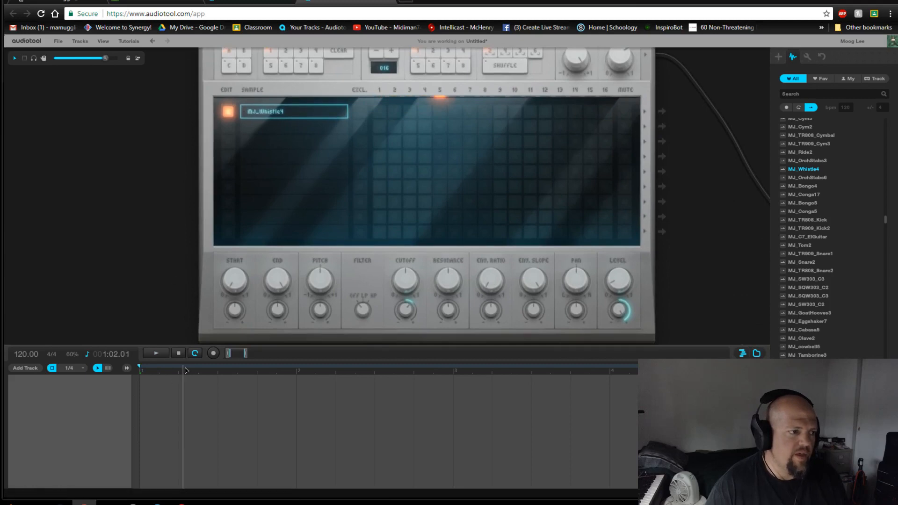
click(146, 373)
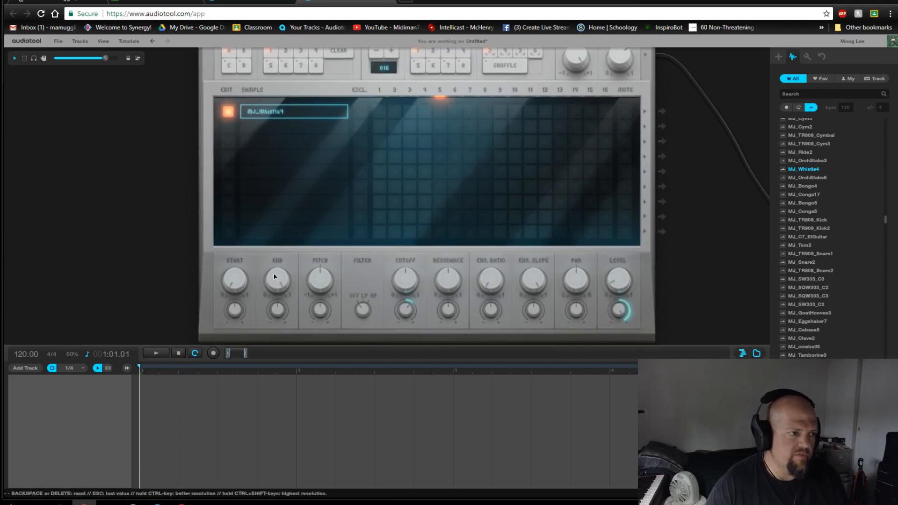
drag(318, 279, 321, 302)
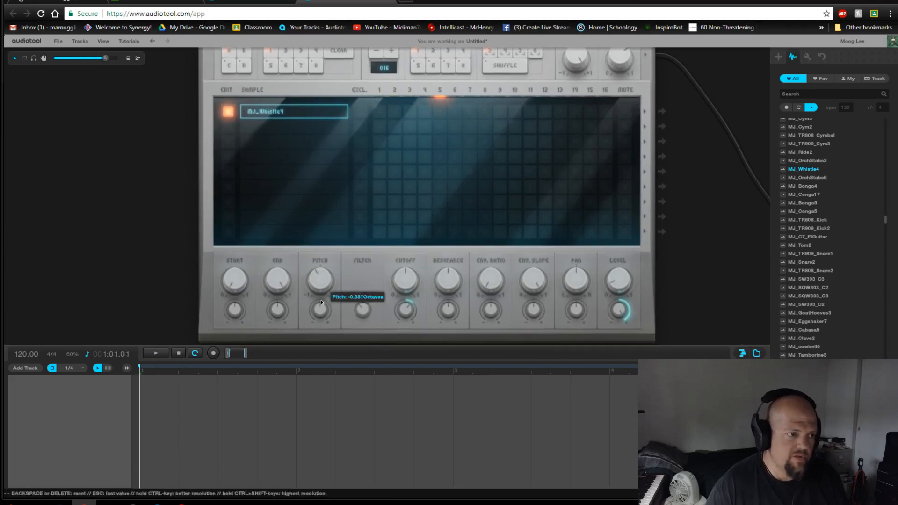
click(178, 353)
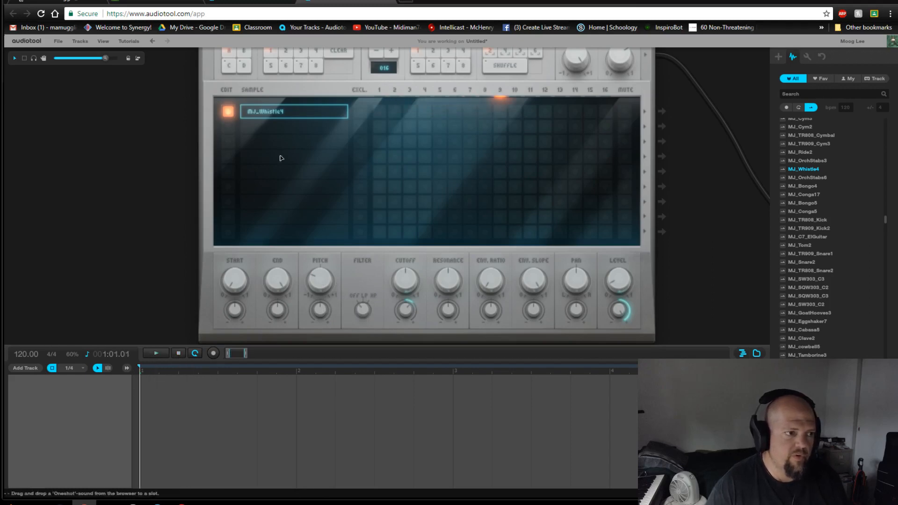
drag(314, 279, 322, 307)
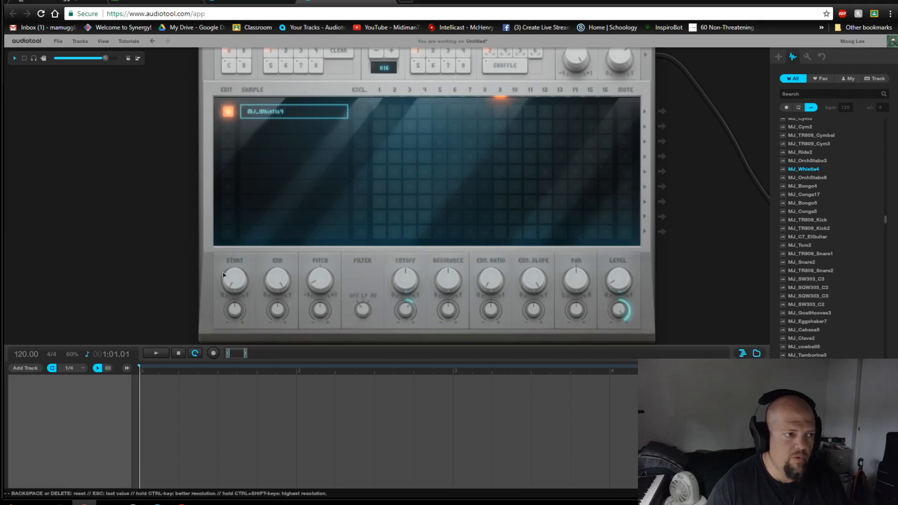
scroll(729, 250, down, 5)
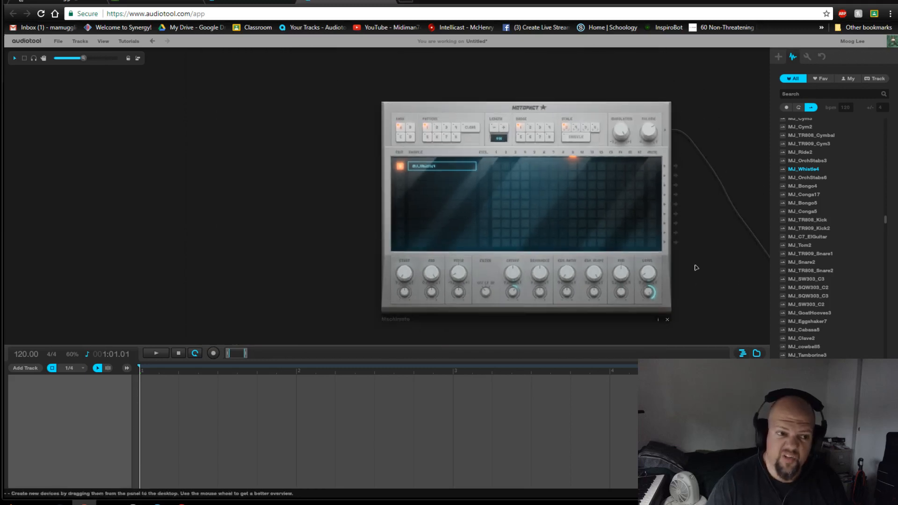
drag(715, 285, 197, 154)
drag(199, 288, 300, 231)
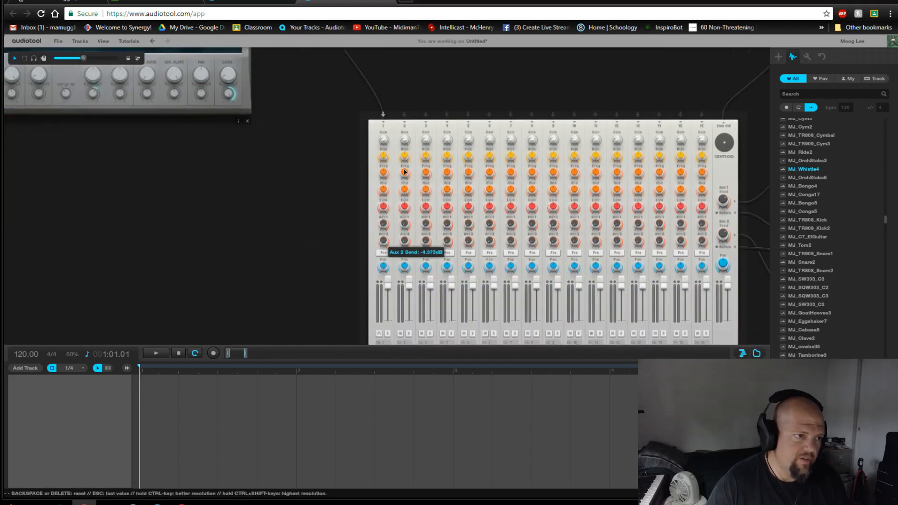
drag(127, 130, 335, 366)
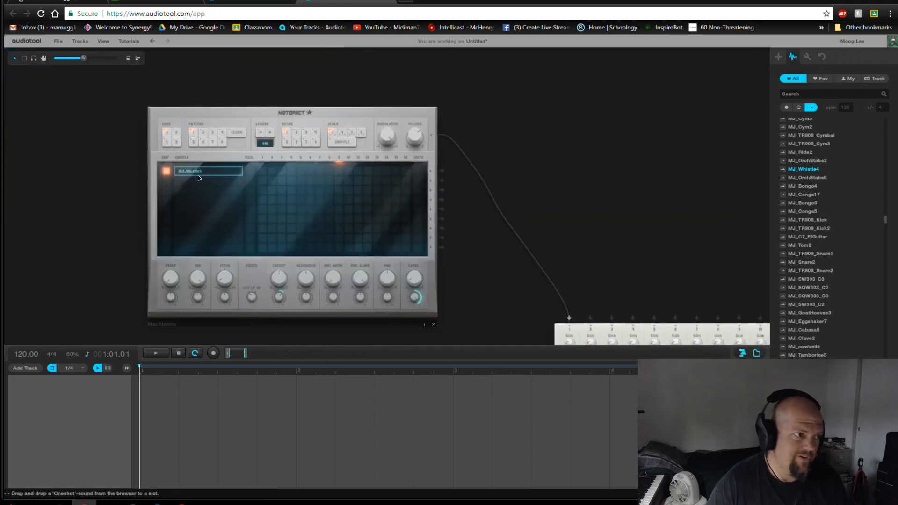
drag(523, 313, 415, 321)
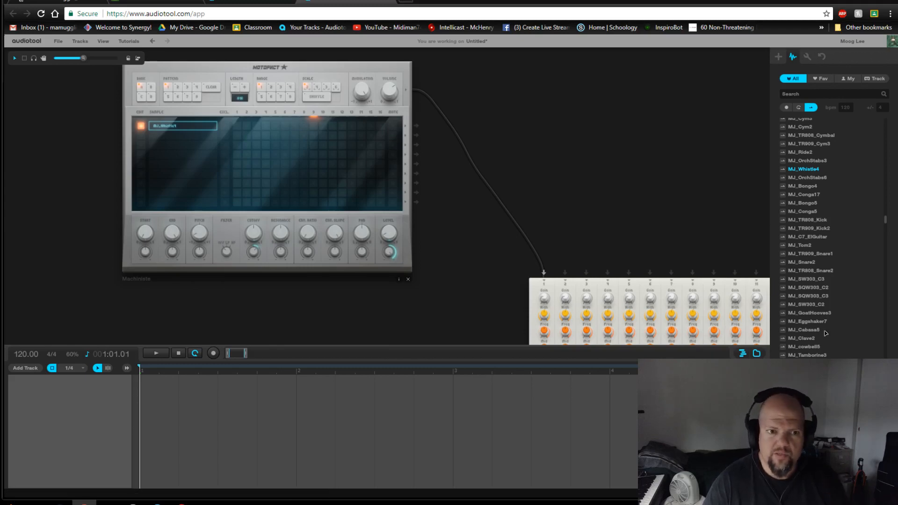
Step: Preview the MJ_GoatHooves3 sample and load it into the second slot of the Machiniste
click(783, 313)
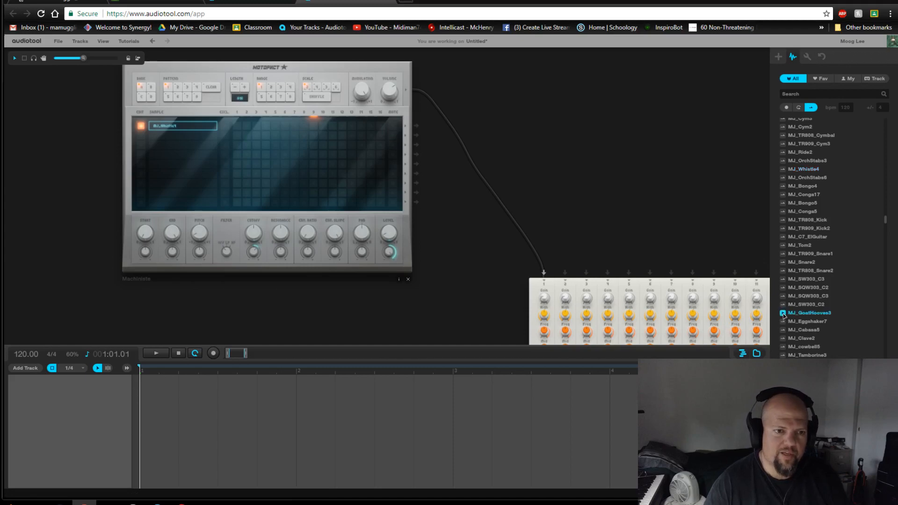
scroll(833, 312, down, 3)
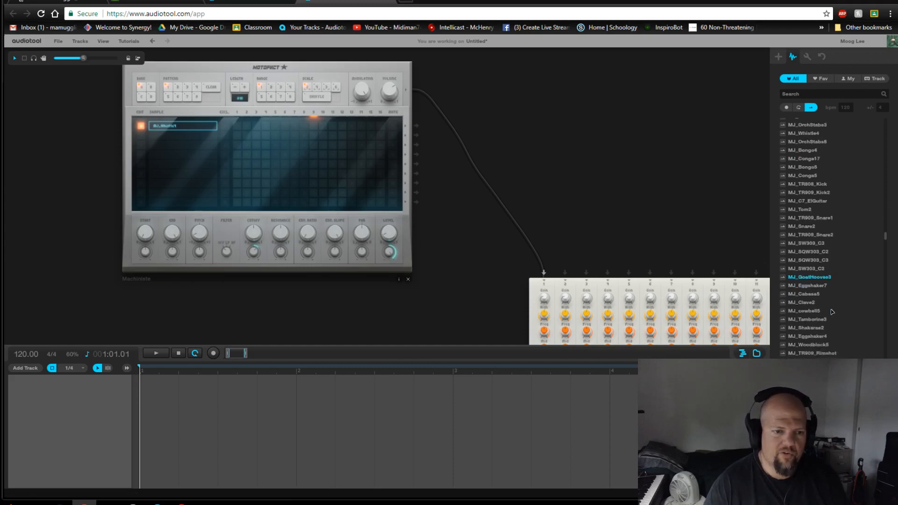
scroll(855, 287, down, 3)
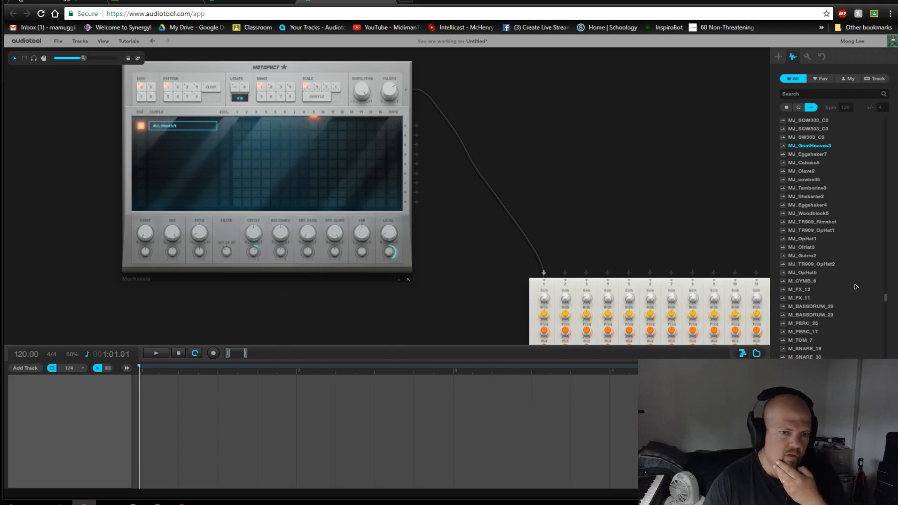
drag(813, 150, 187, 136)
Step: Add a second Machiniste below the first one and connect its main output to channel 2 of the mixer
scroll(678, 181, down, 1)
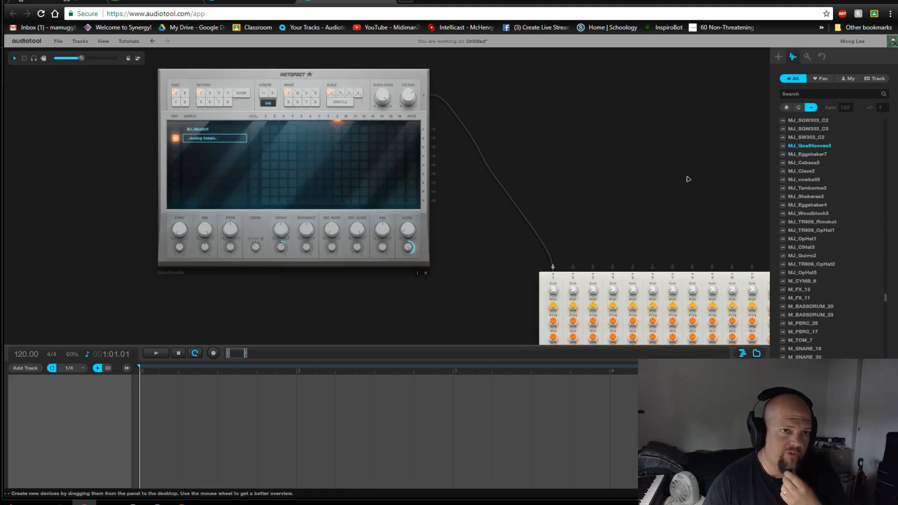
click(779, 57)
scroll(665, 141, down, 2)
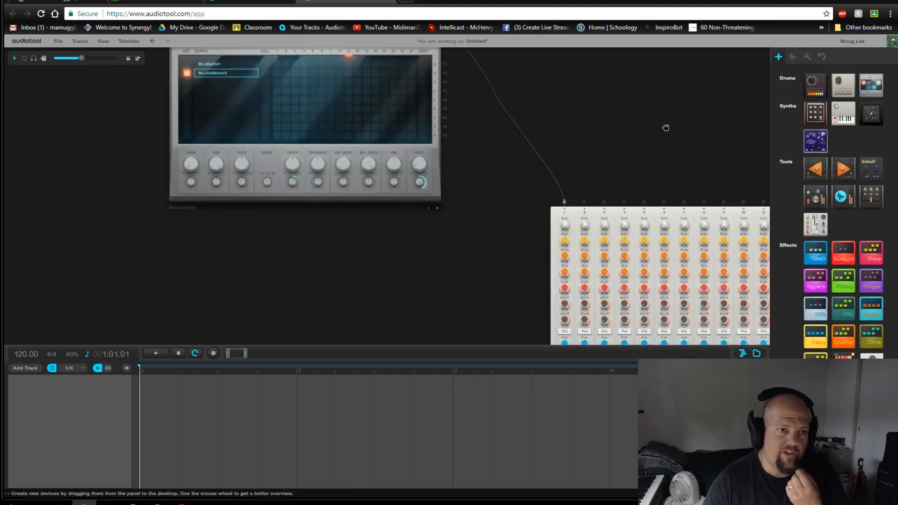
scroll(360, 286, down, 2)
drag(349, 276, 349, 275)
scroll(348, 275, up, 3)
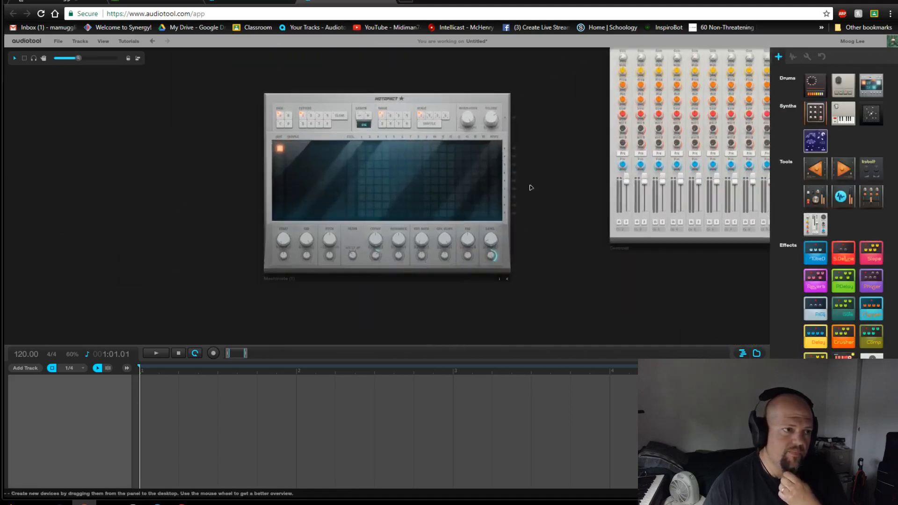
drag(532, 186, 507, 136)
drag(409, 115, 590, 262)
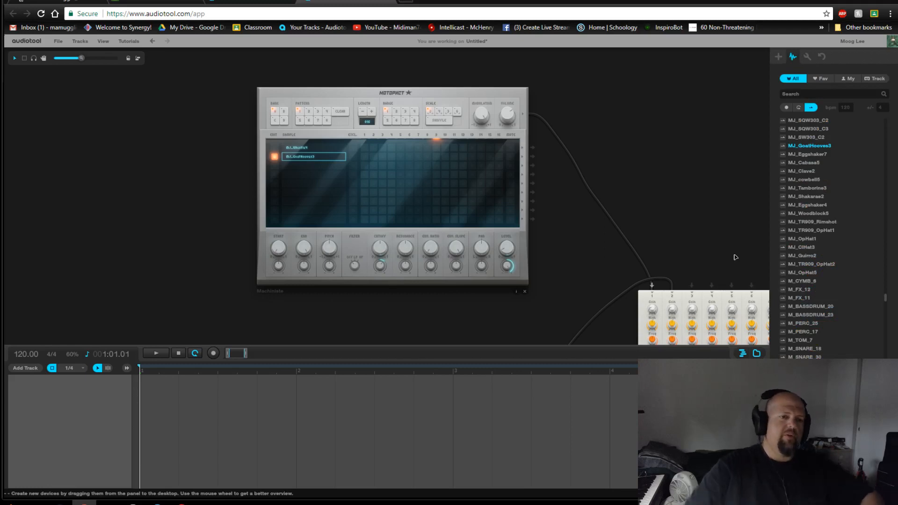
Step: Load M_FX_11 into the third slot and NTH_SFX_DelayFall1 into the fourth slot of the first Machiniste, previewing the samples first
click(784, 298)
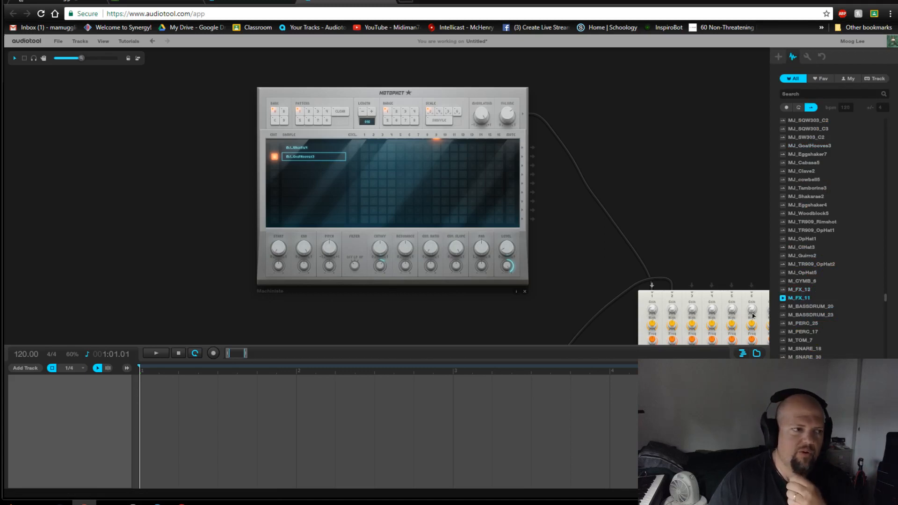
scroll(836, 289, down, 3)
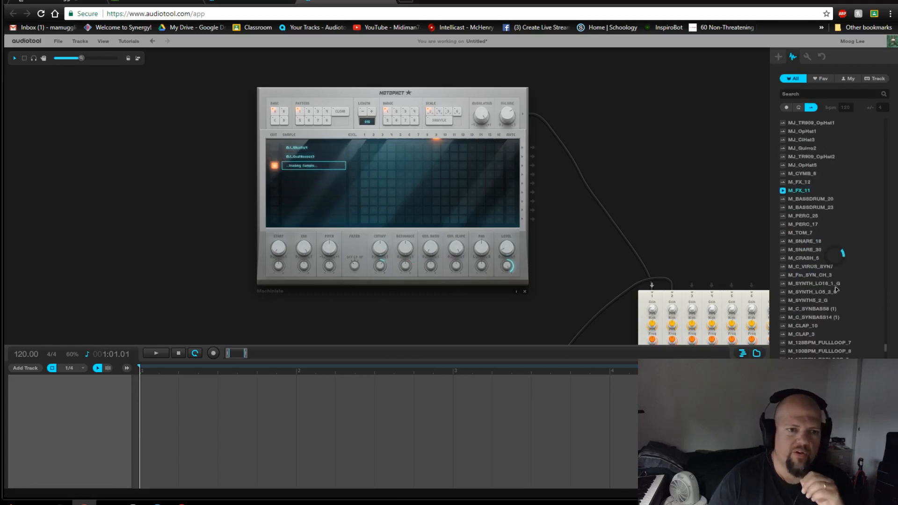
scroll(836, 289, down, 3)
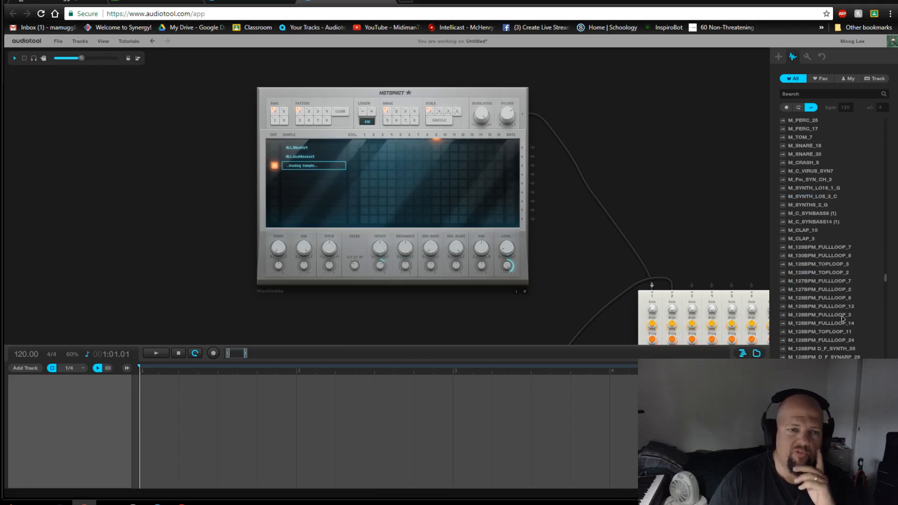
scroll(813, 284, down, 4)
scroll(812, 284, down, 1)
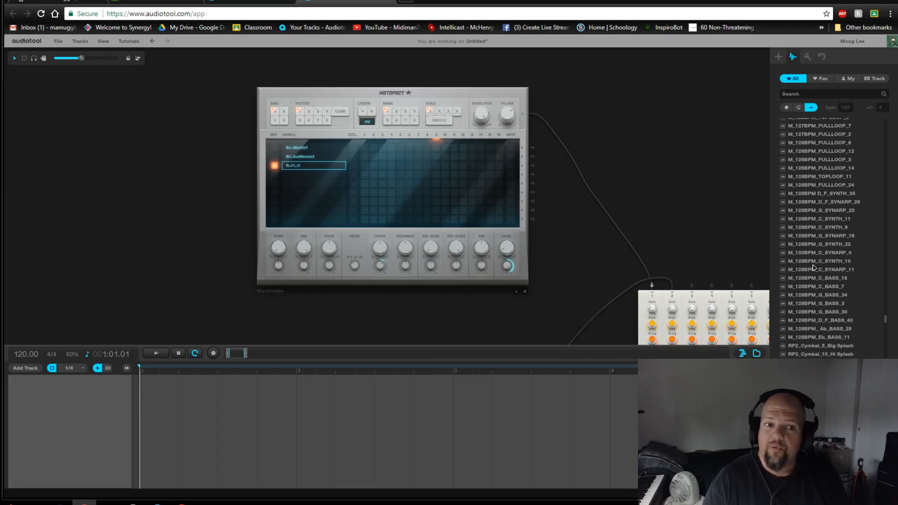
scroll(814, 267, down, 3)
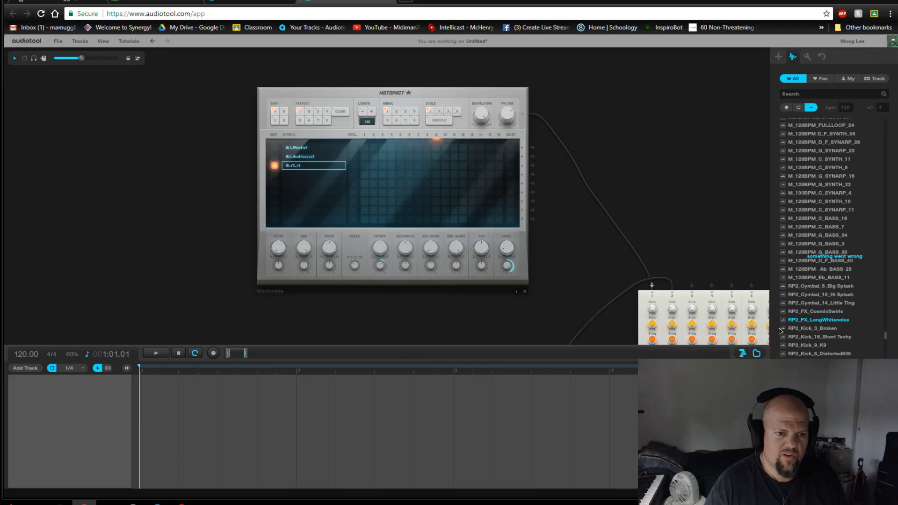
scroll(838, 275, down, 3)
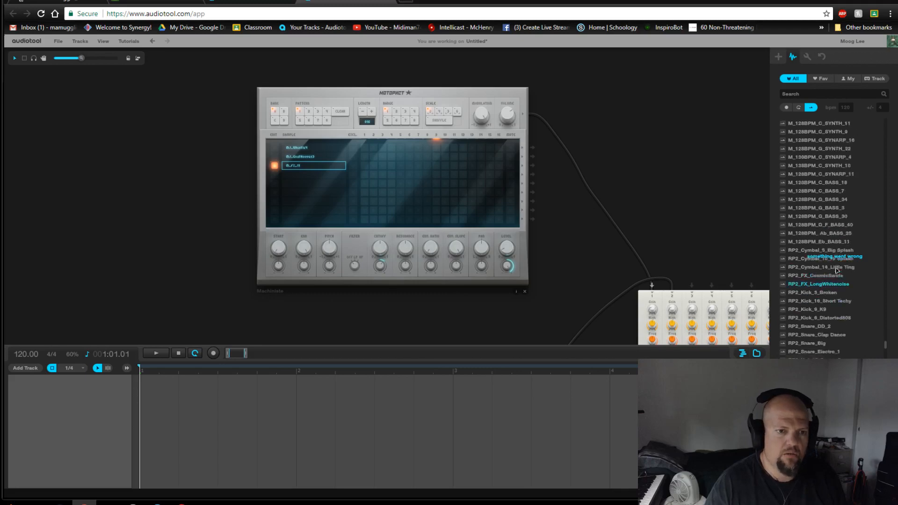
scroll(836, 271, down, 1)
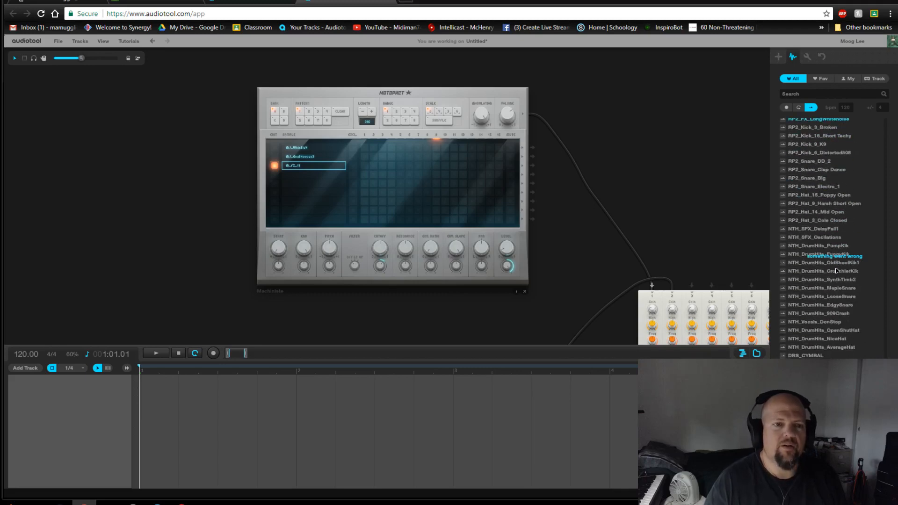
click(784, 229)
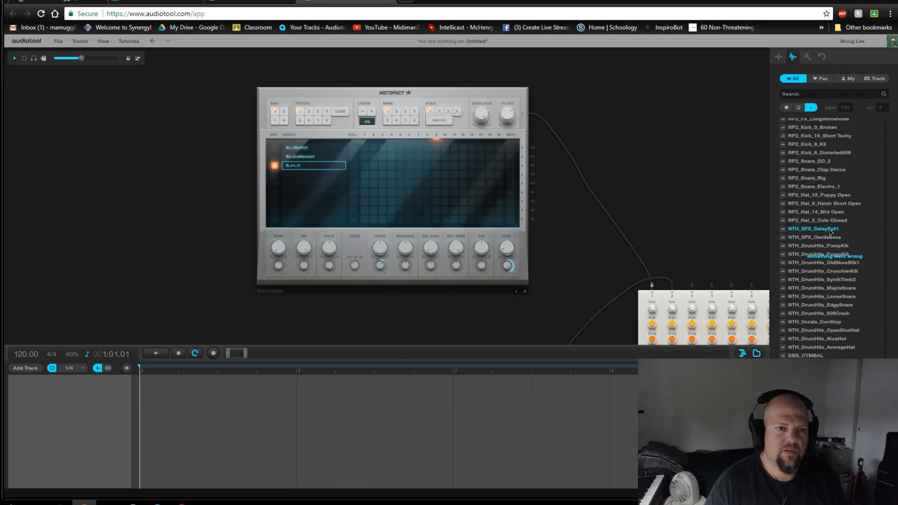
drag(817, 230, 315, 177)
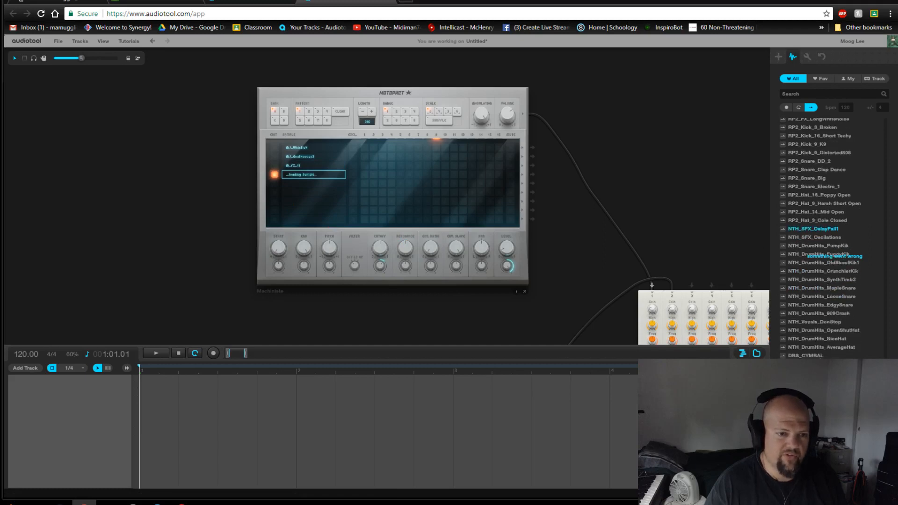
Step: Look through the one-shot sample list for further effect sounds
scroll(820, 321, up, 10)
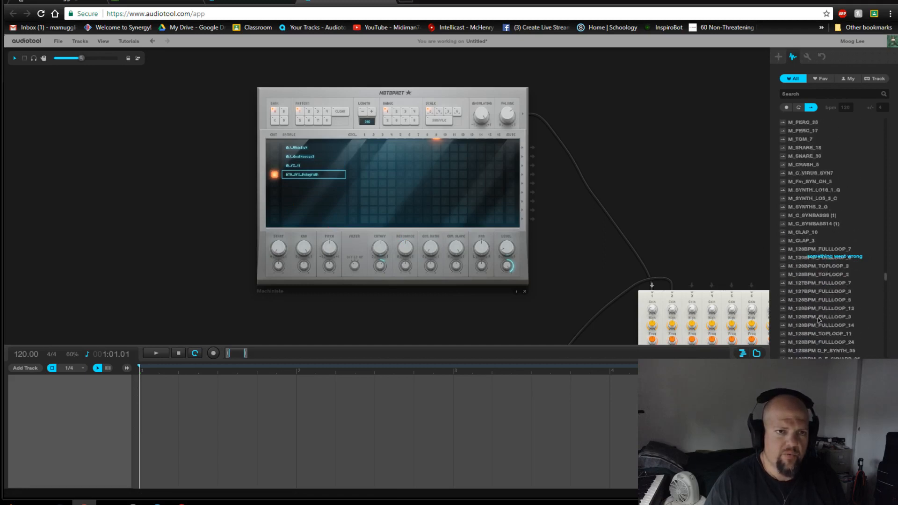
scroll(820, 321, down, 10)
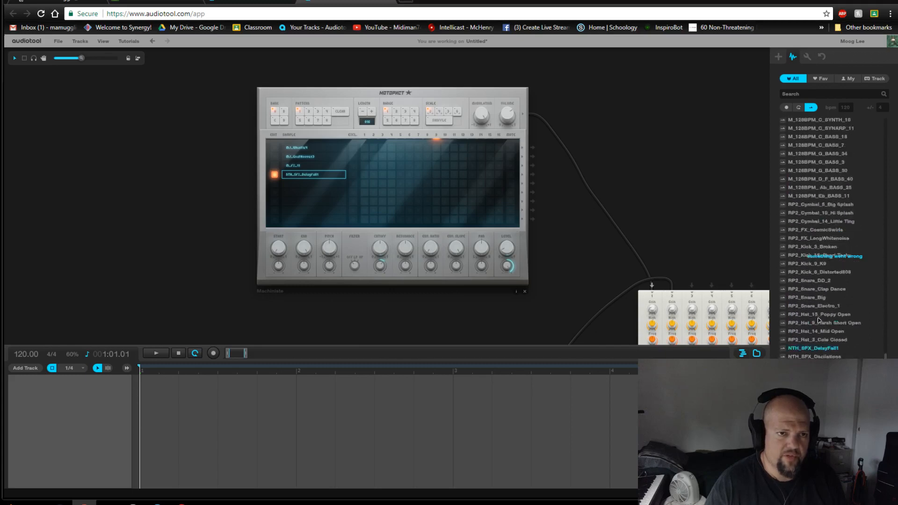
scroll(820, 321, up, 15)
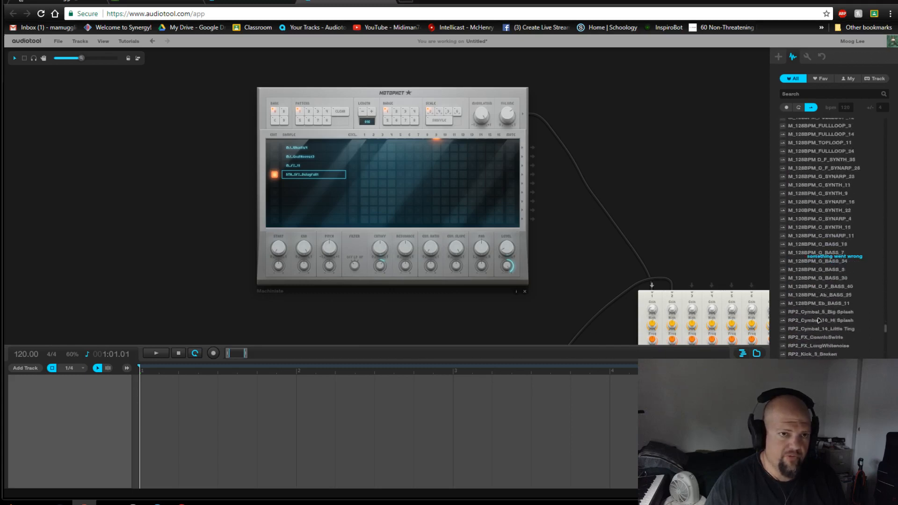
scroll(820, 320, down, 10)
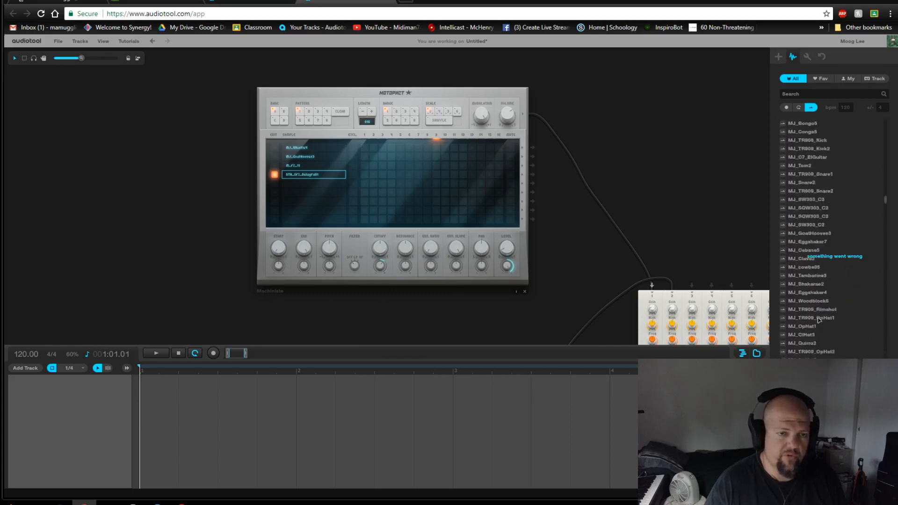
scroll(820, 321, up, 10)
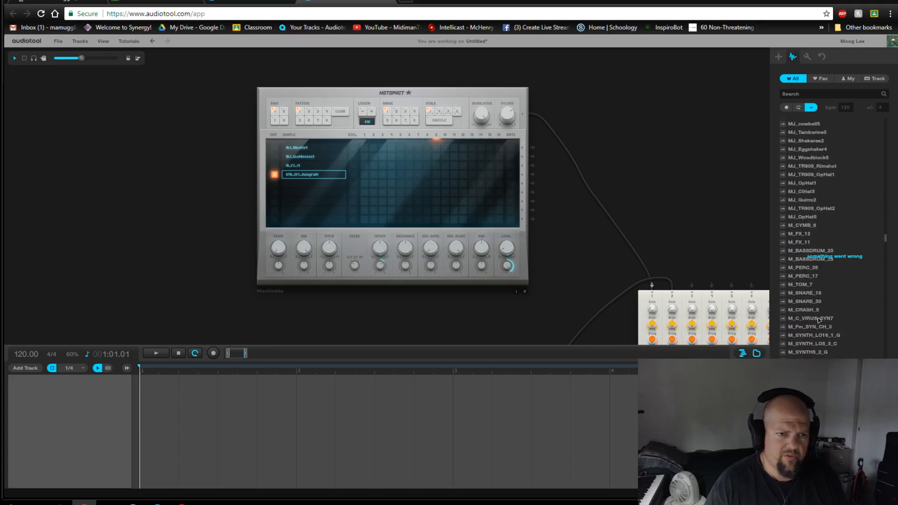
scroll(820, 320, down, 15)
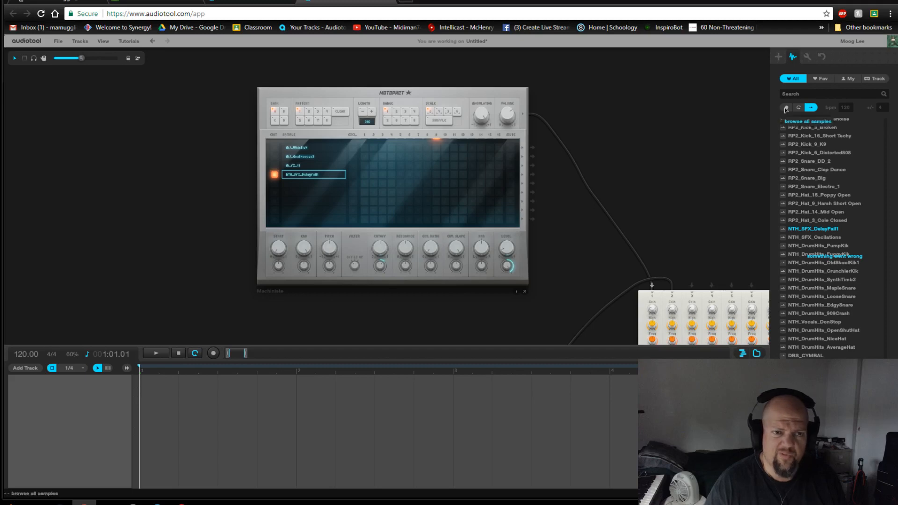
Step: Search the one-shot samples for "fx" and load FX6 into the fifth slot of the Machiniste
click(805, 98)
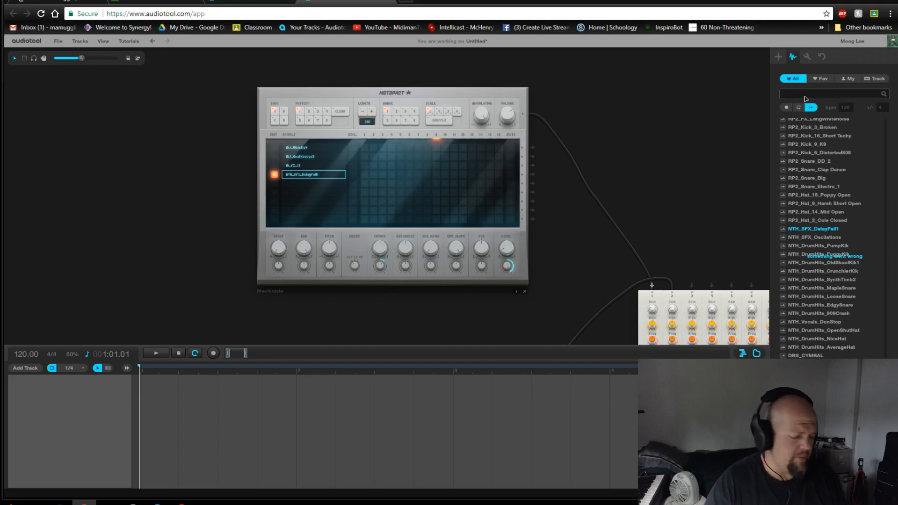
text(fx)
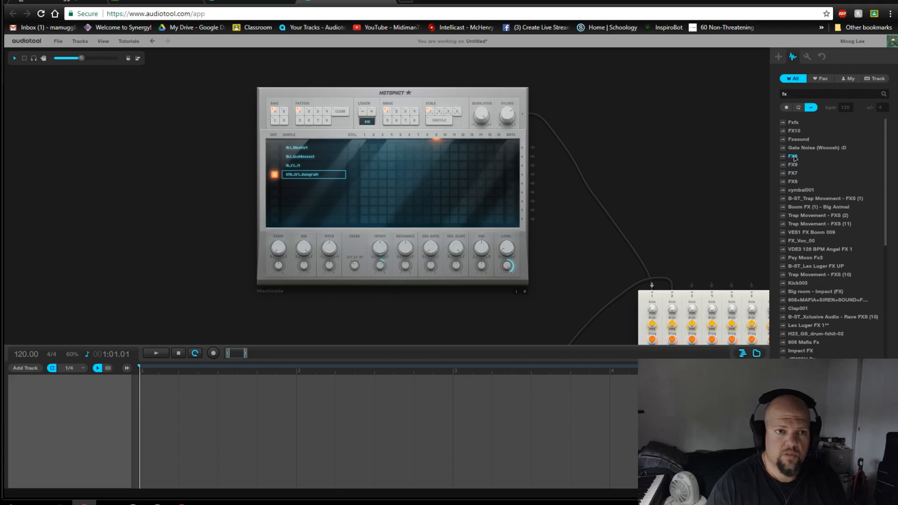
drag(794, 159, 323, 184)
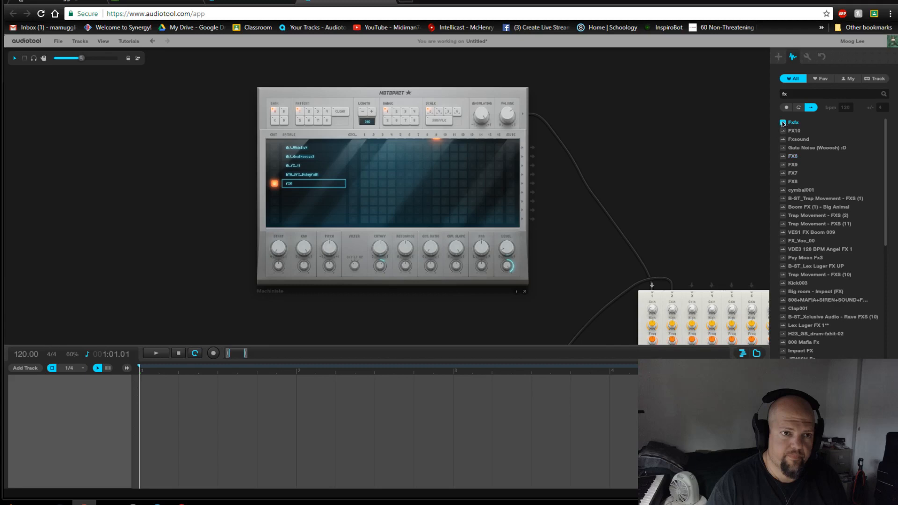
Step: Preview Fxsound and FX10, and load FX10 into the sixth slot of the Machiniste
click(783, 140)
click(783, 131)
drag(798, 133, 316, 192)
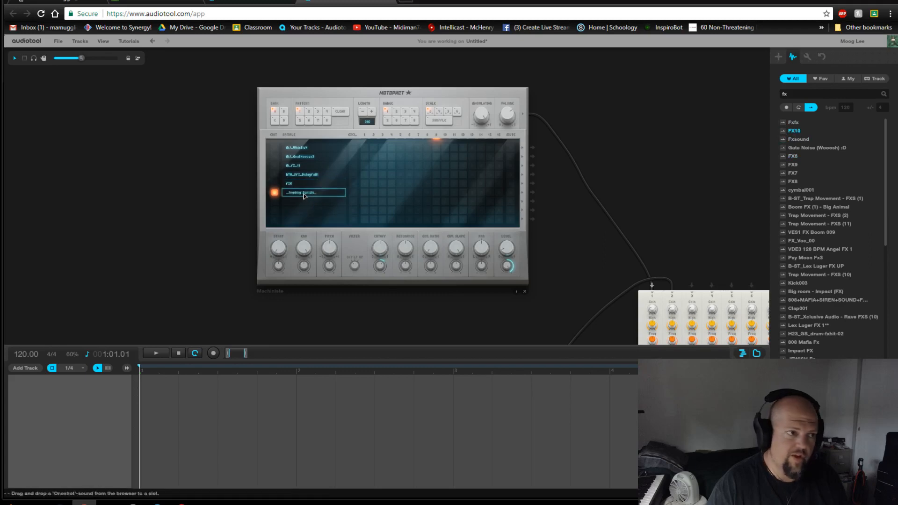
Step: Find the Impact FX sample among the fx results and load it into the seventh slot of the Machiniste
scroll(832, 215, down, 3)
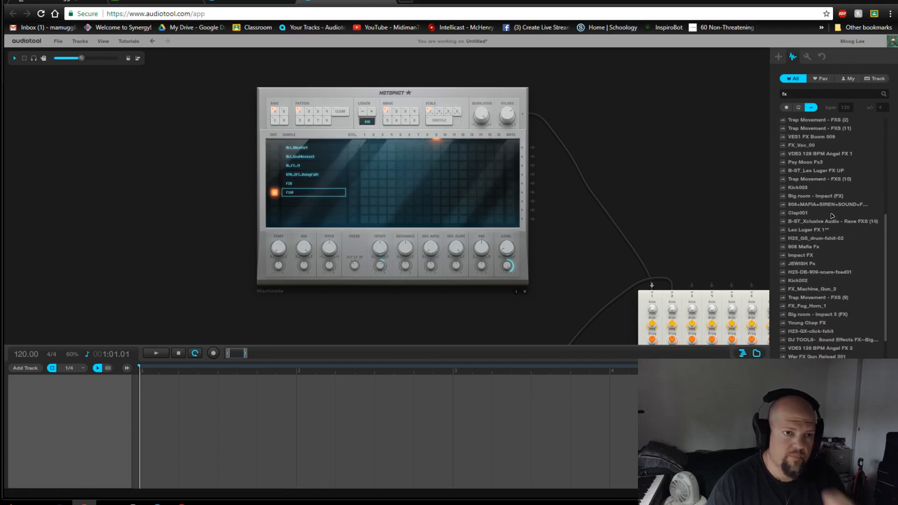
scroll(833, 216, down, 2)
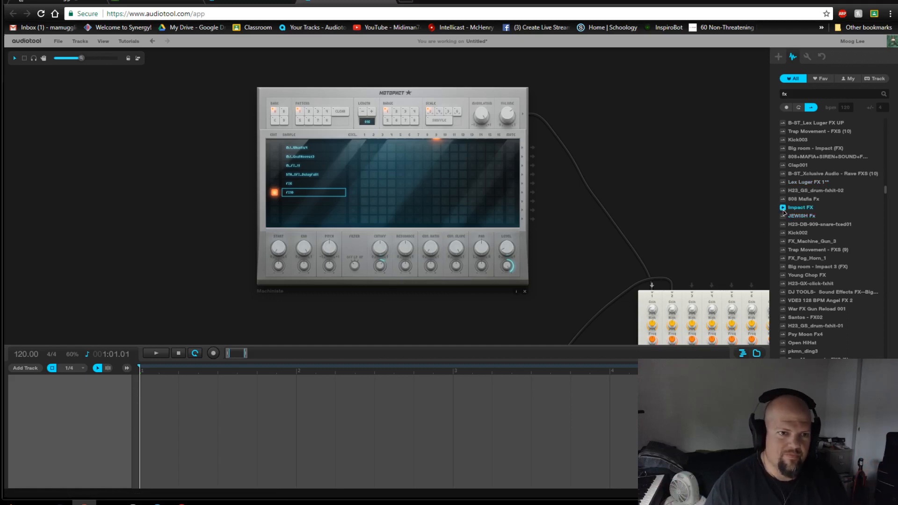
drag(790, 217, 306, 202)
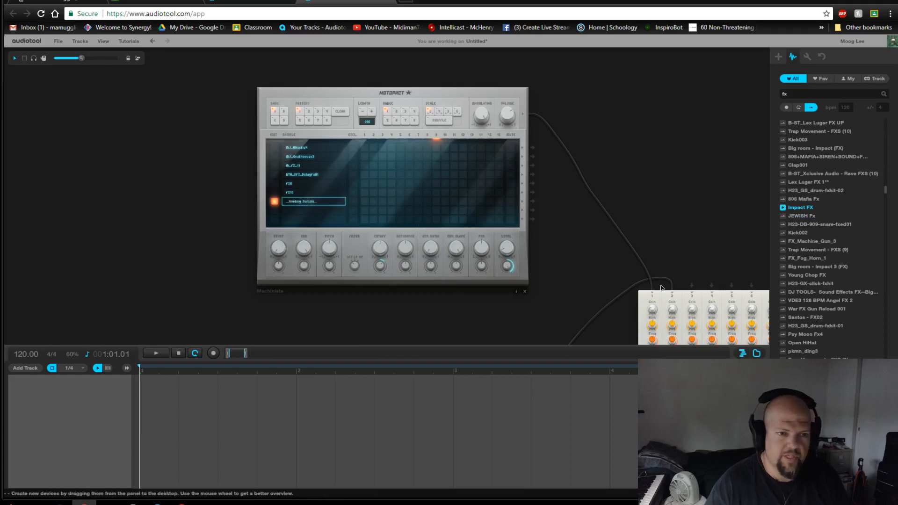
Step: Preview fx samples such as Young Chop FX and Psy Moon Fx4, and load Silenced gun fx into the eighth slot of the first Machiniste
click(783, 276)
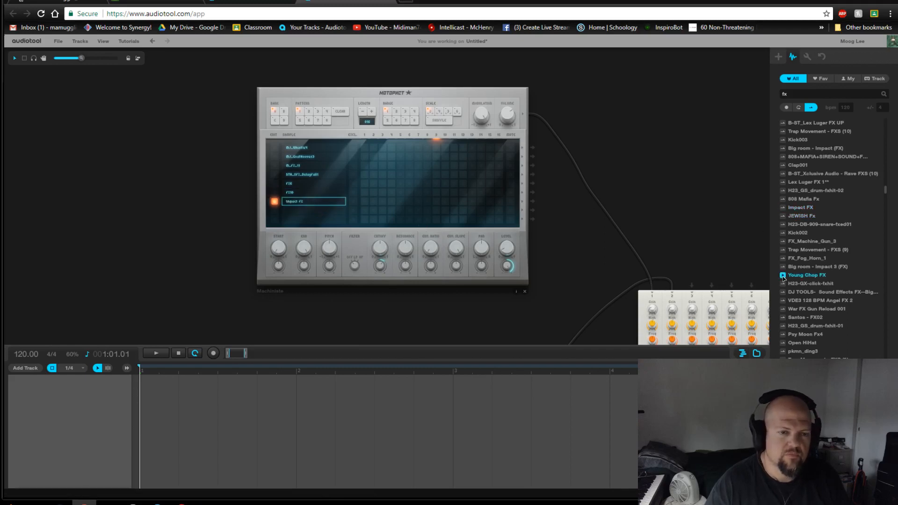
scroll(786, 215, down, 5)
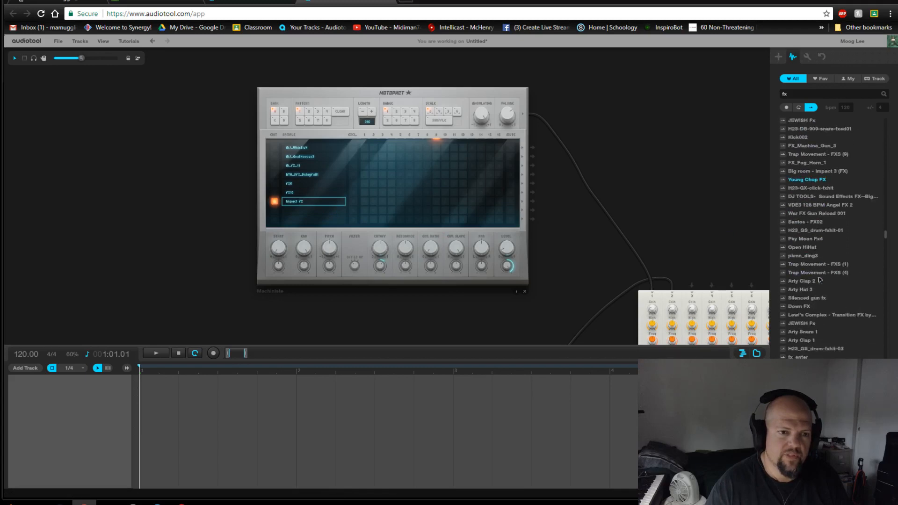
click(783, 156)
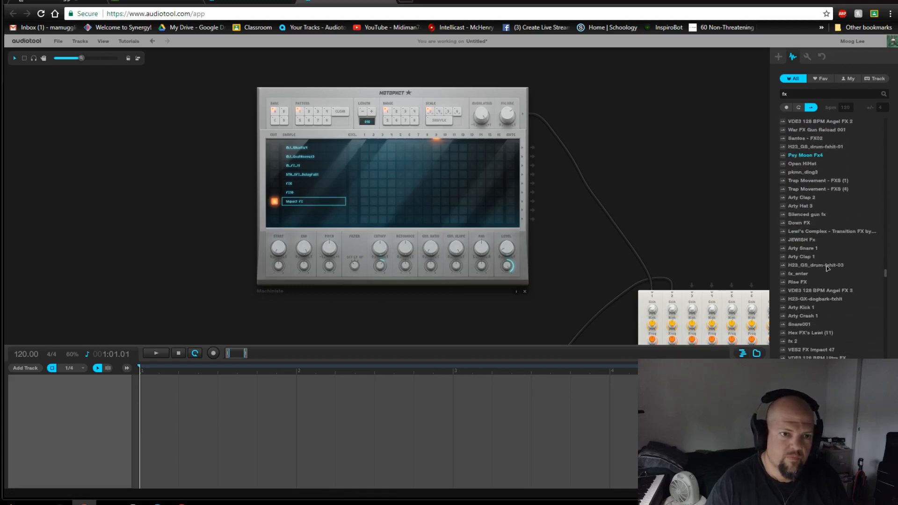
click(782, 231)
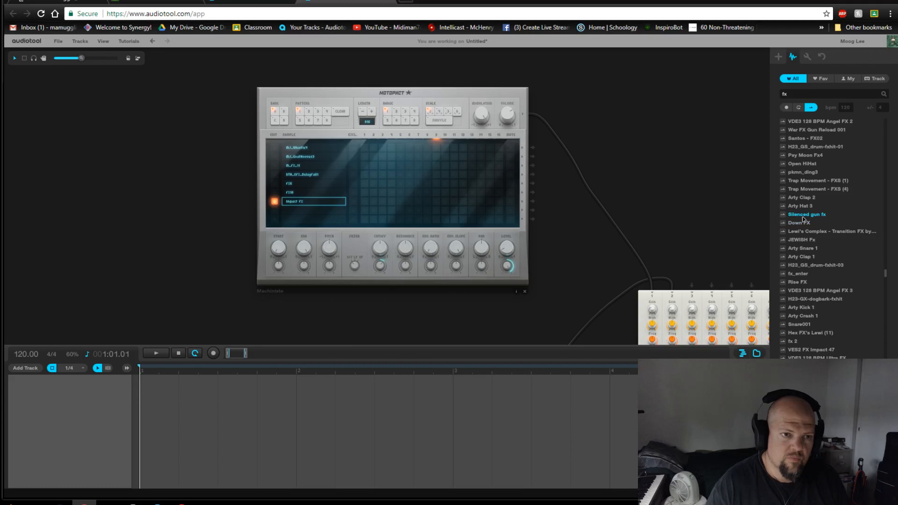
drag(804, 217, 333, 213)
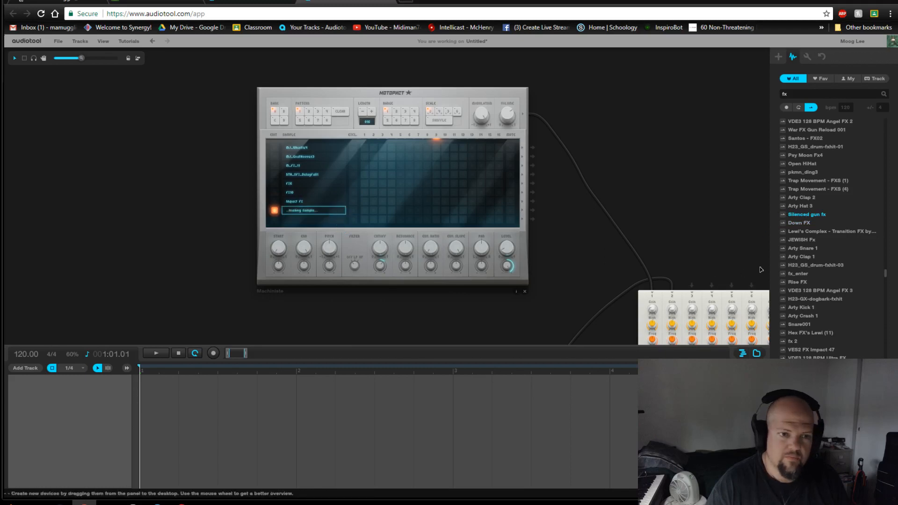
Step: Preview more fx samples and load fx 2 into the ninth slot of the first Machiniste
scroll(835, 261, down, 3)
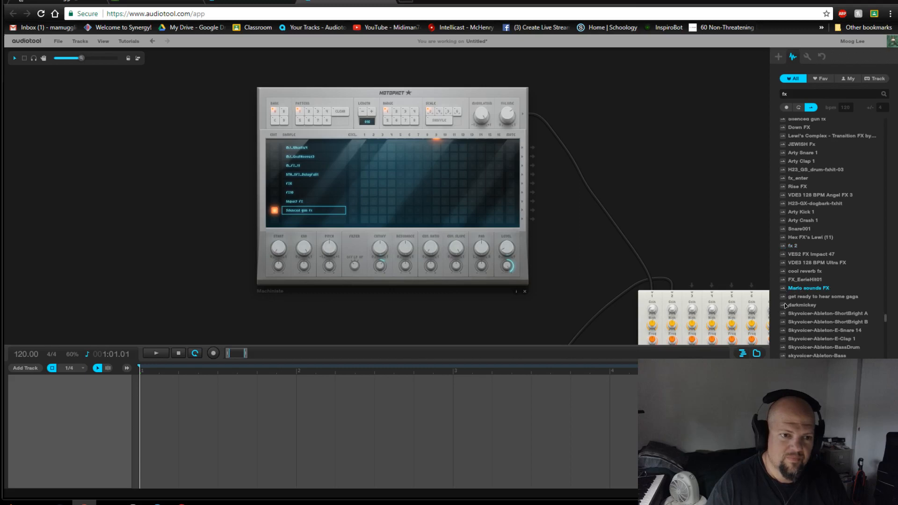
click(782, 271)
click(783, 246)
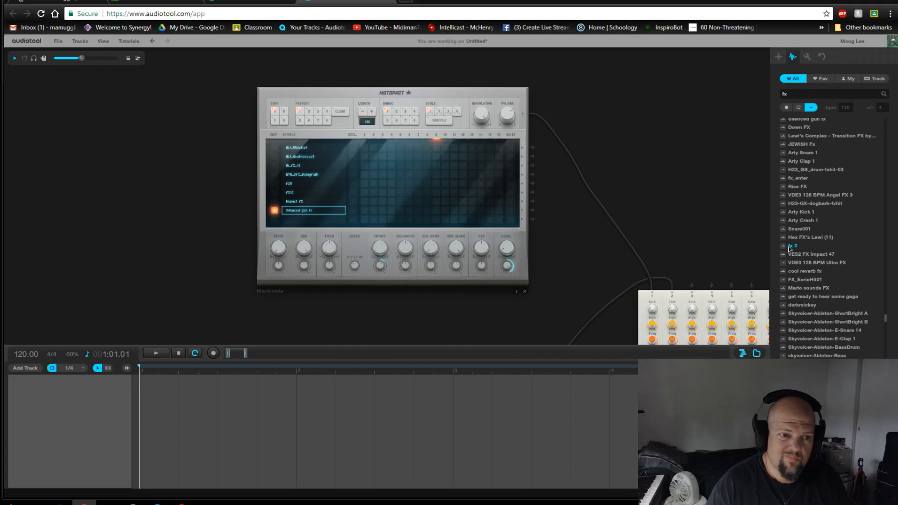
drag(789, 249, 314, 219)
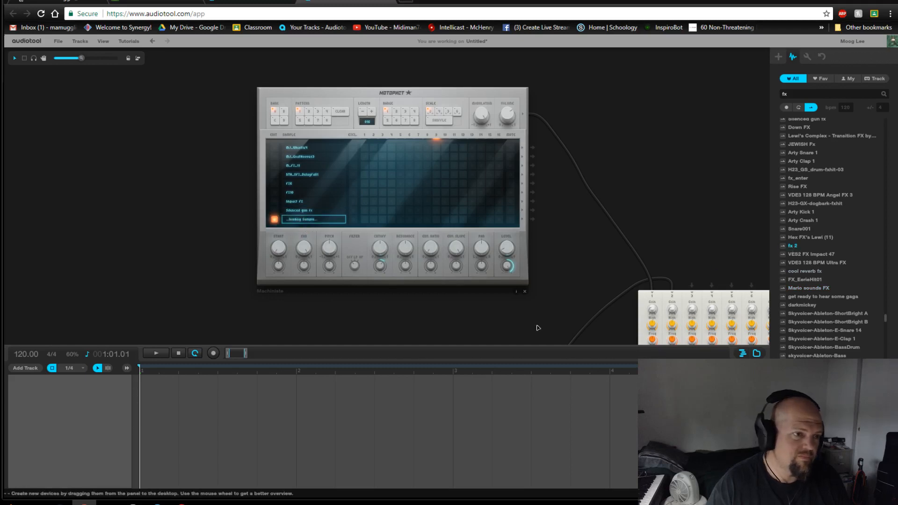
Step: Find MB FX camera among the fx results and load it into the first slot of the second Machiniste
scroll(838, 280, down, 5)
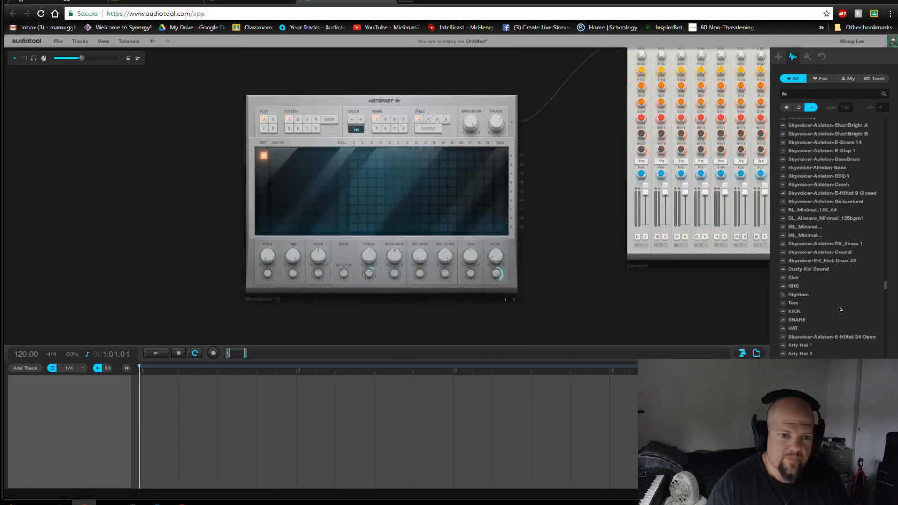
scroll(837, 309, down, 3)
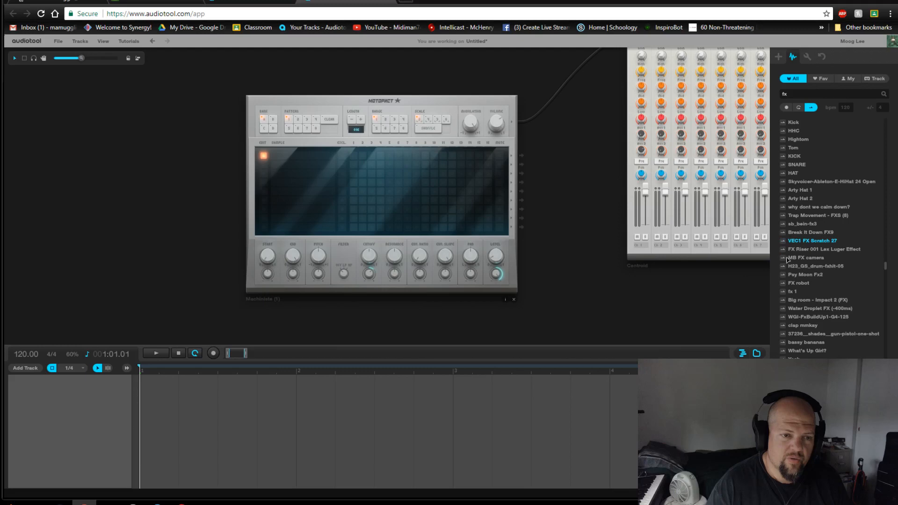
drag(788, 259, 306, 159)
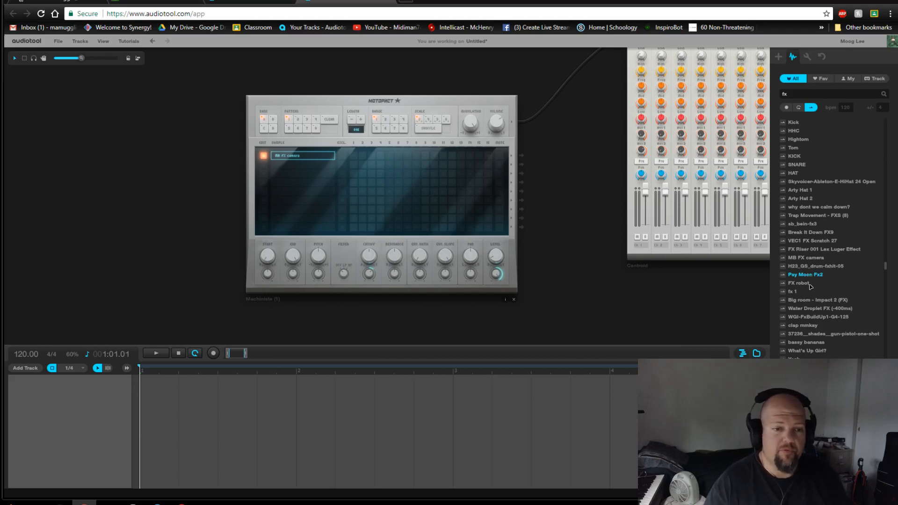
Step: Load fx 1 into the second slot and Big room - Impact 2 (FX) into the third slot of the second Machiniste
click(783, 326)
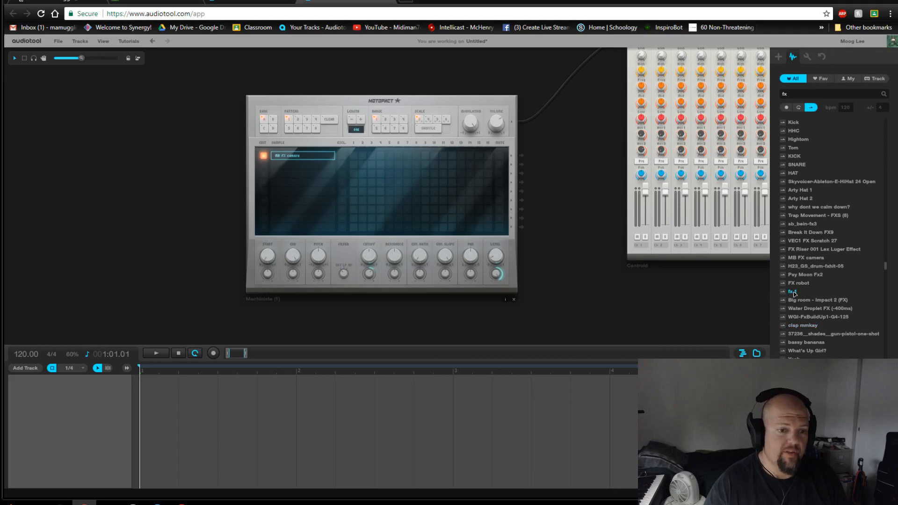
drag(794, 293, 301, 165)
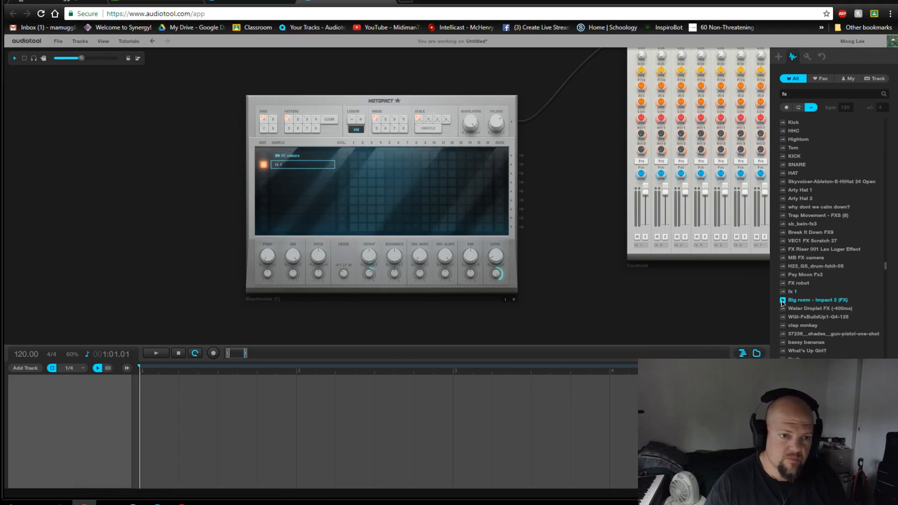
drag(808, 302, 311, 187)
Step: Preview further fx samples and load FX-Drone into the fourth slot of the second Machiniste
scroll(848, 321, down, 5)
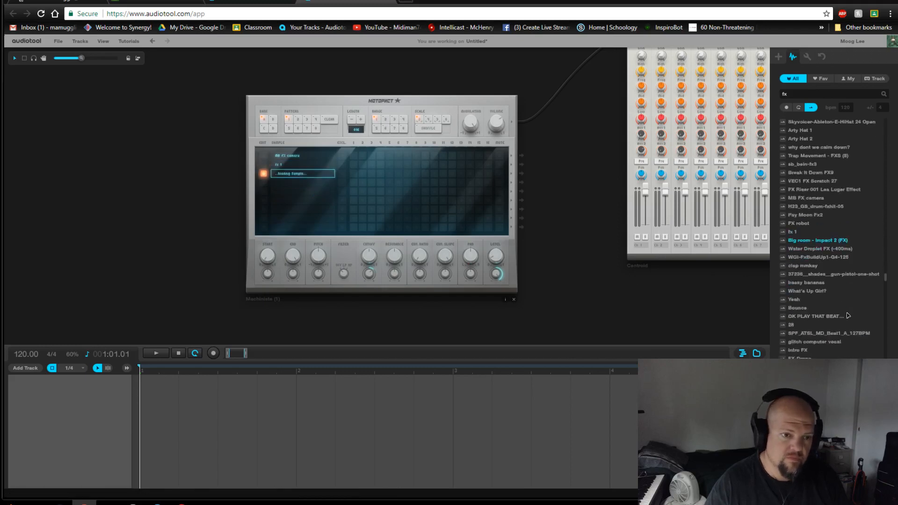
scroll(848, 316, down, 2)
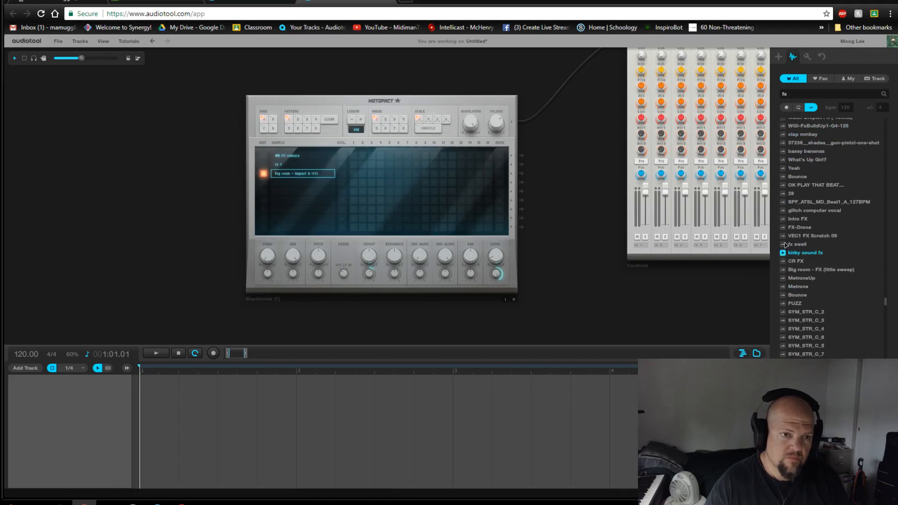
click(782, 244)
click(781, 237)
drag(803, 231, 302, 184)
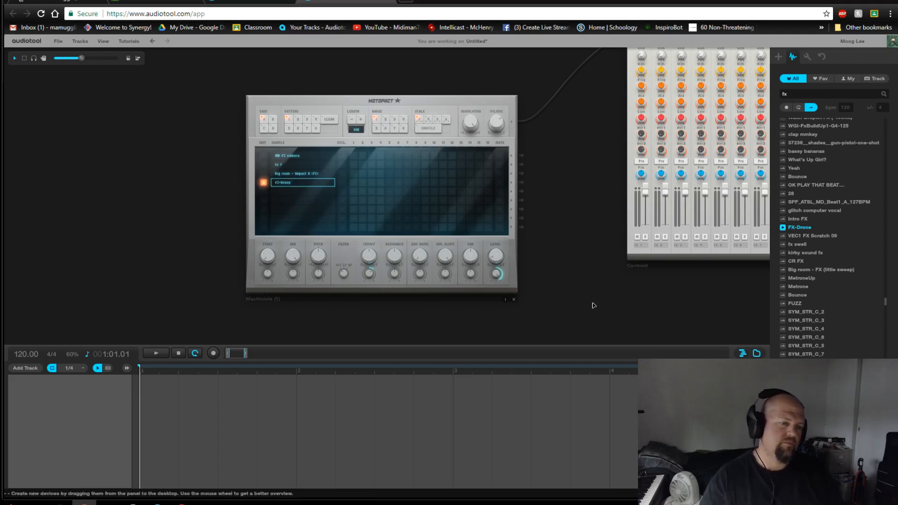
Step: Set the project tempo to 100 BPM
double_click(21, 356)
text(100)
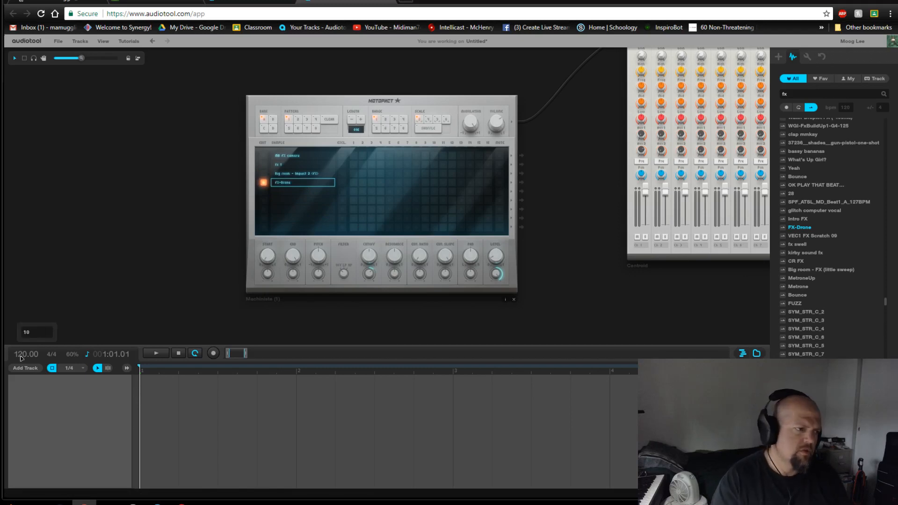
key(Return)
scroll(551, 298, down, 2)
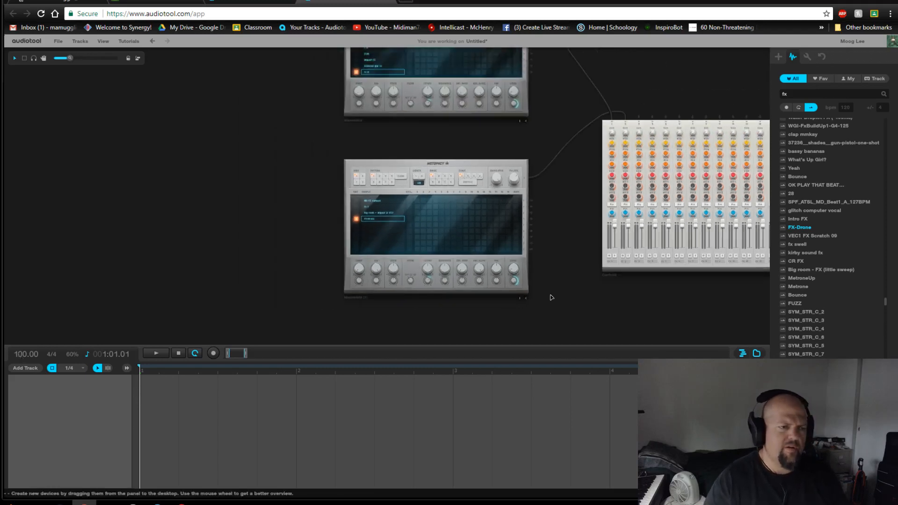
scroll(426, 276, up, 2)
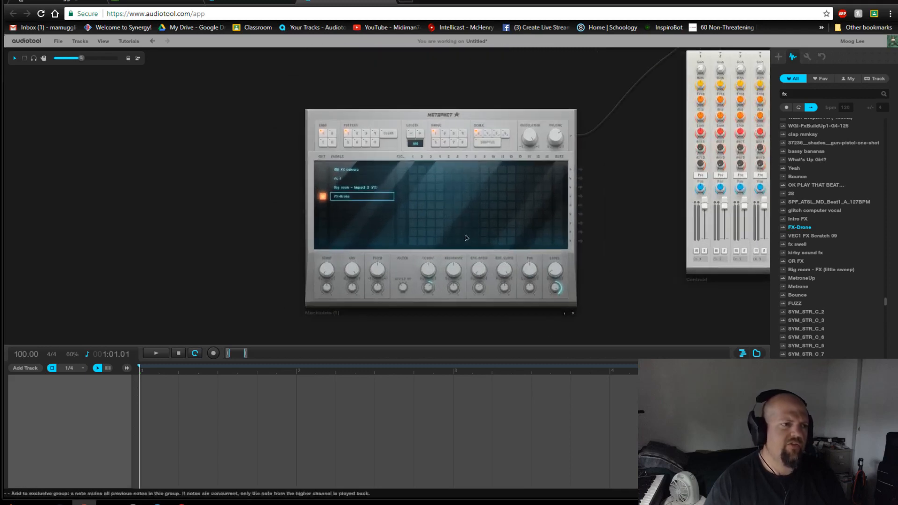
scroll(541, 252, down, 1)
scroll(299, 210, up, 3)
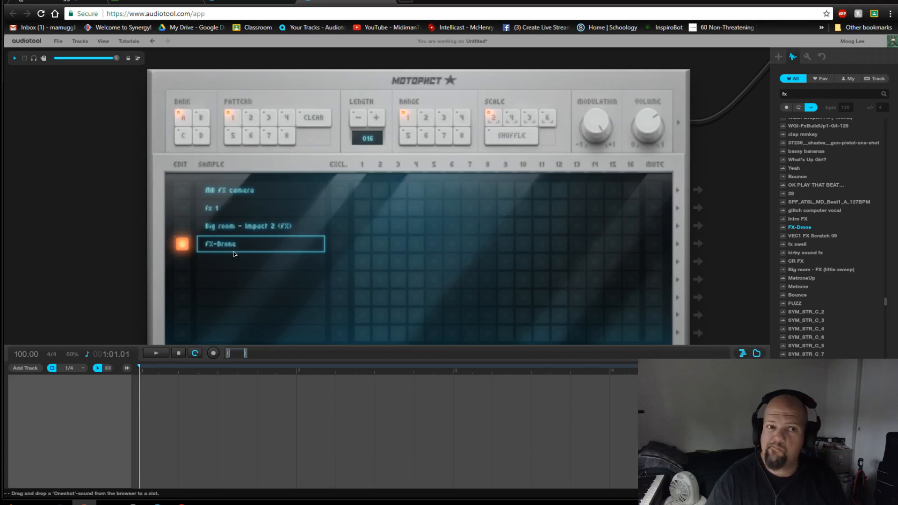
scroll(295, 263, down, 1)
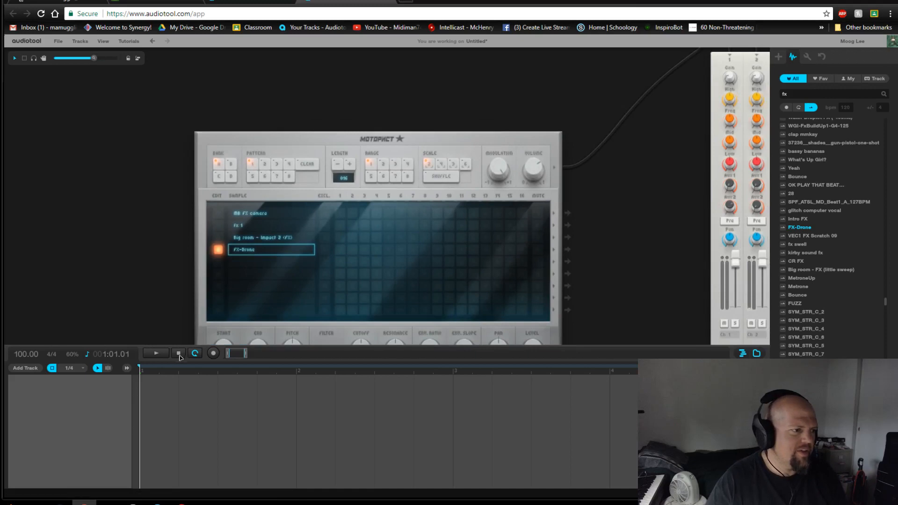
Step: Start playback and set the project tempo to 50 BPM
click(160, 356)
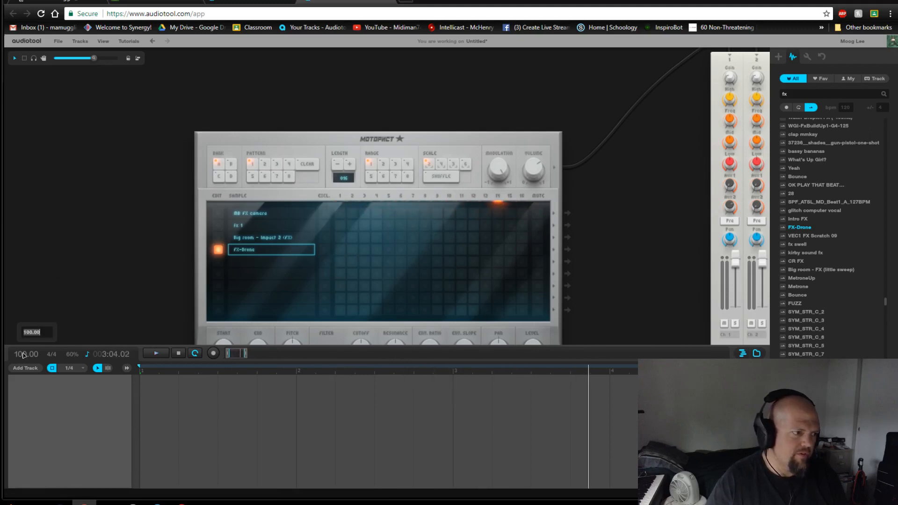
text(50)
key(Return)
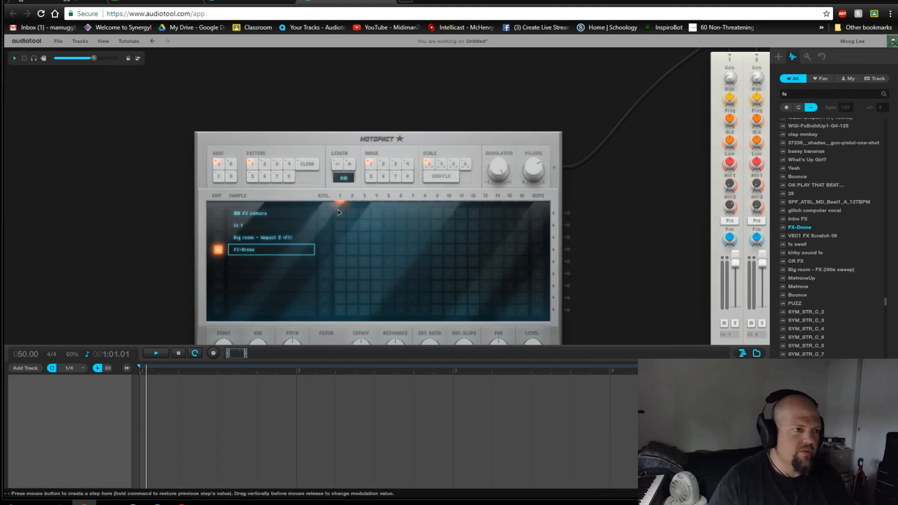
Step: Trigger FX-Drone on the first step of the second Machiniste's pattern and set the sample's start to about 12.55%
click(340, 249)
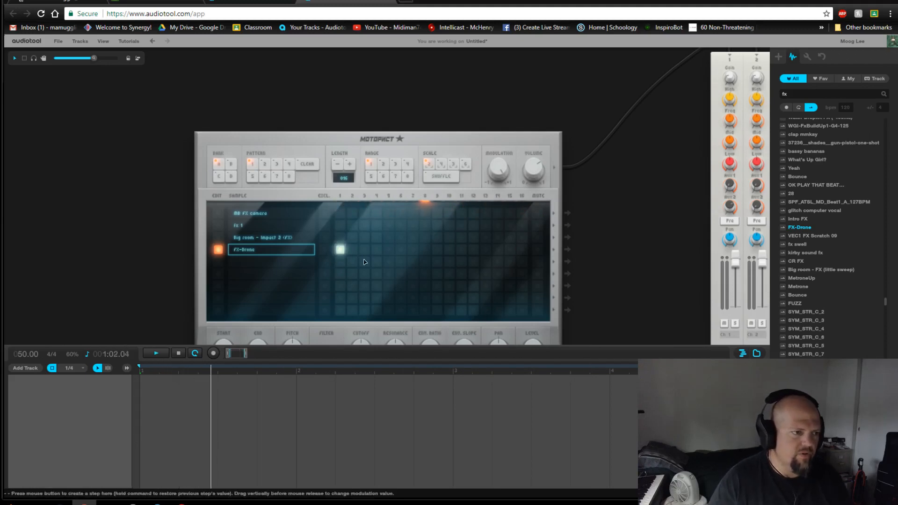
drag(633, 275, 607, 267)
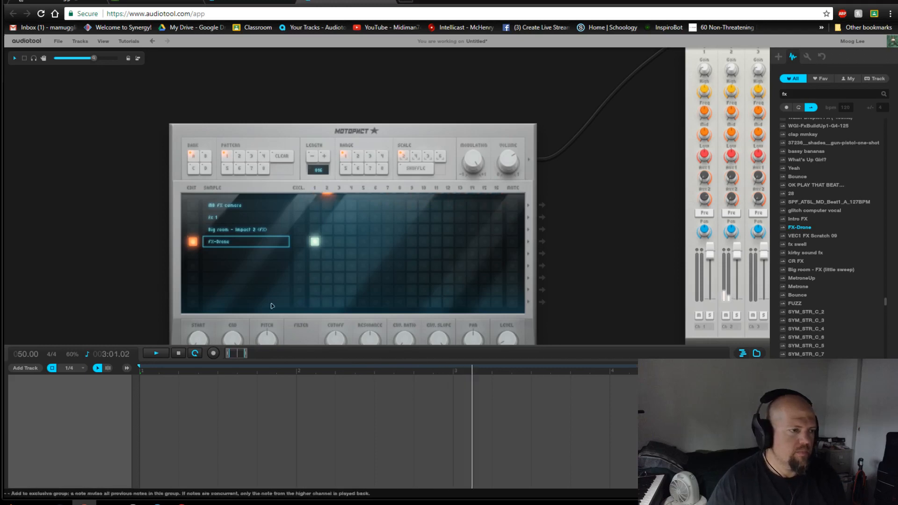
drag(146, 310, 155, 253)
drag(213, 286, 209, 284)
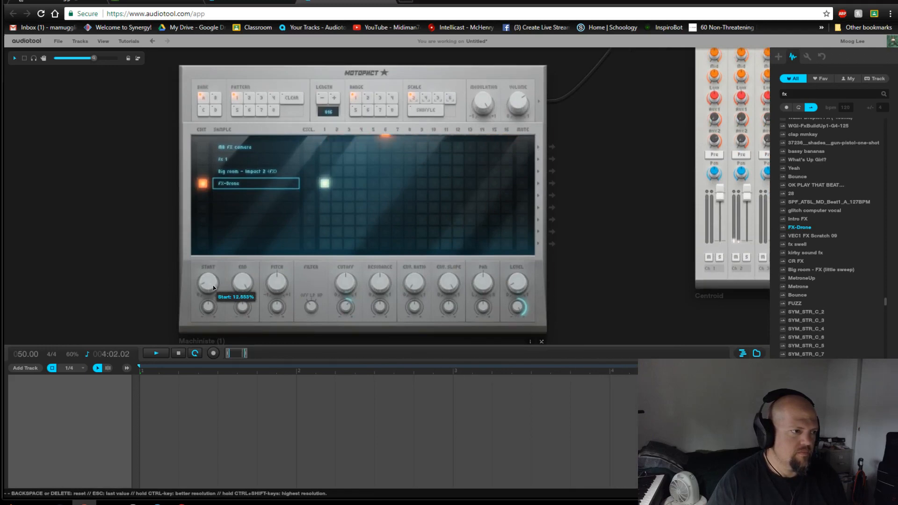
Step: Create a note track for the second Machiniste in the timeline
drag(628, 276, 553, 260)
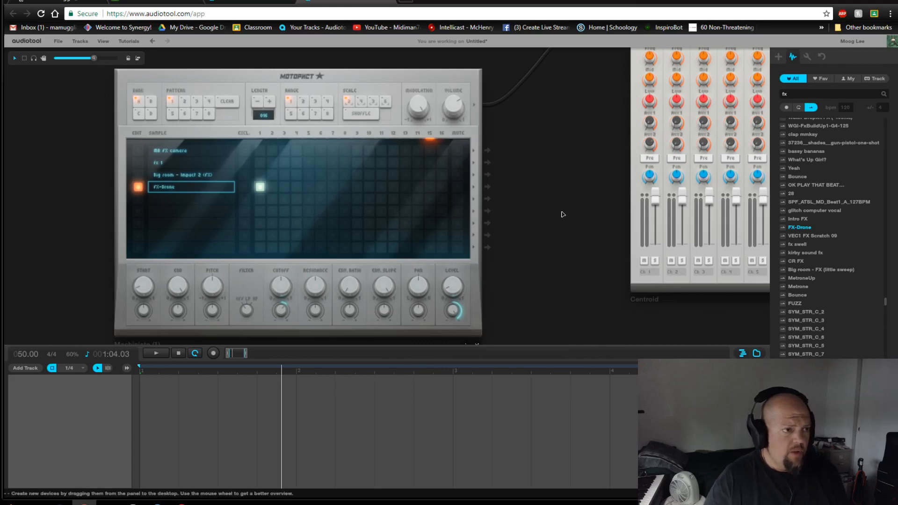
right_click(229, 83)
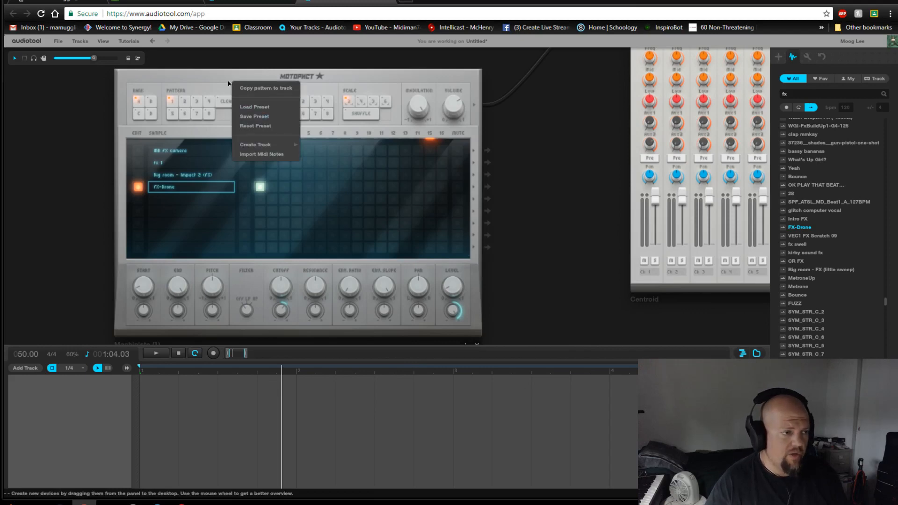
mouse_move(256, 149)
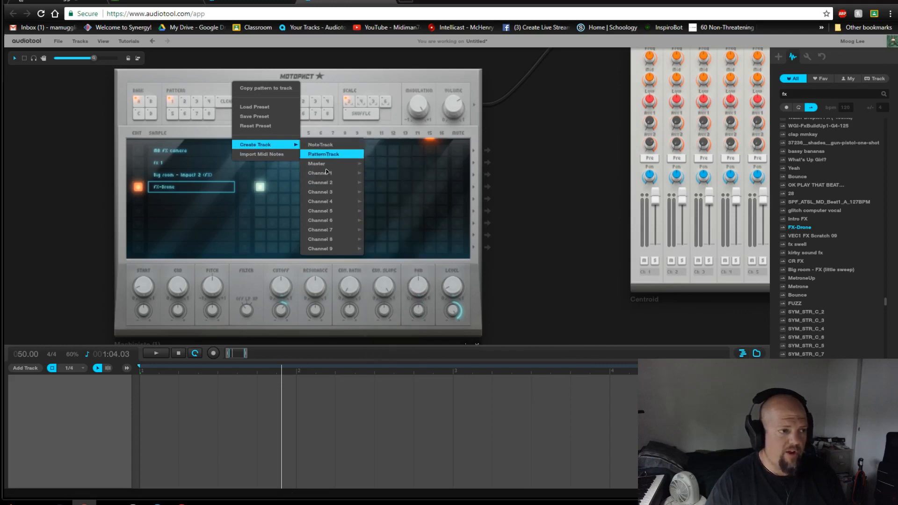
click(324, 146)
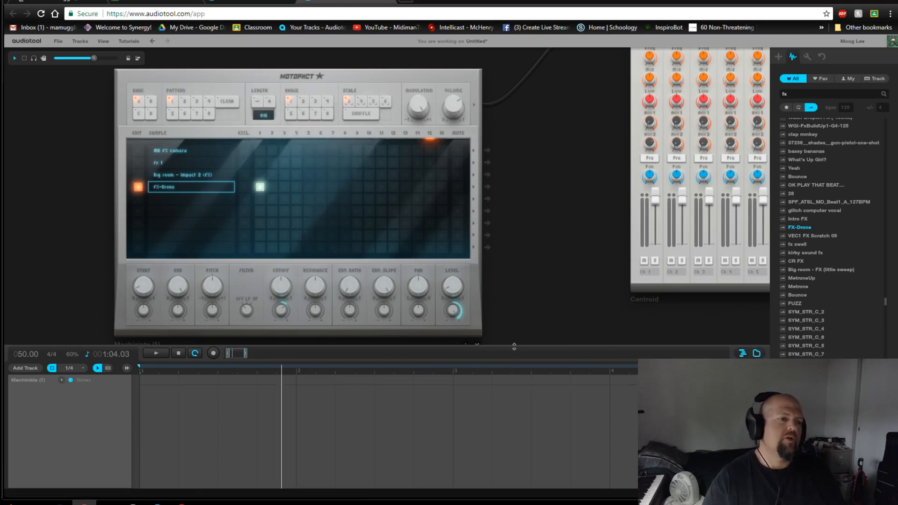
Step: Create a note track for the first Machiniste, the one holding nine samples
drag(553, 126, 586, 341)
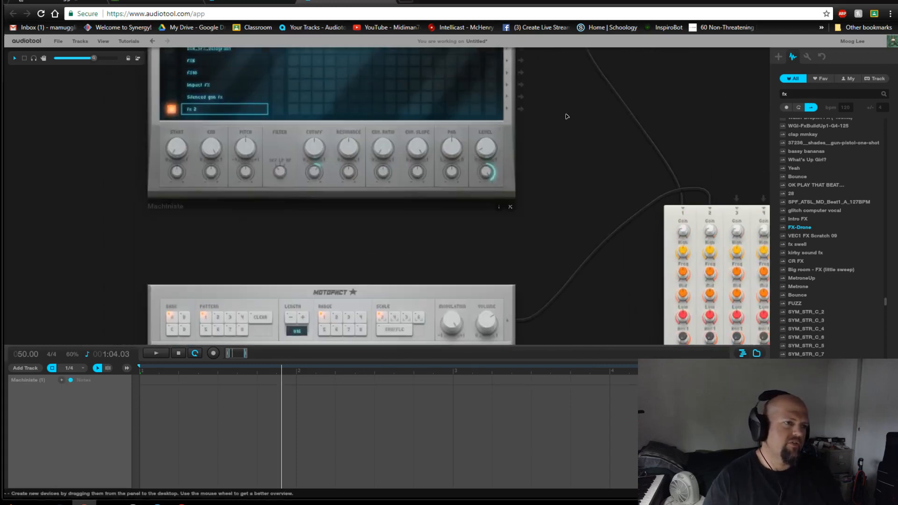
drag(568, 117, 583, 271)
right_click(288, 91)
mouse_move(319, 152)
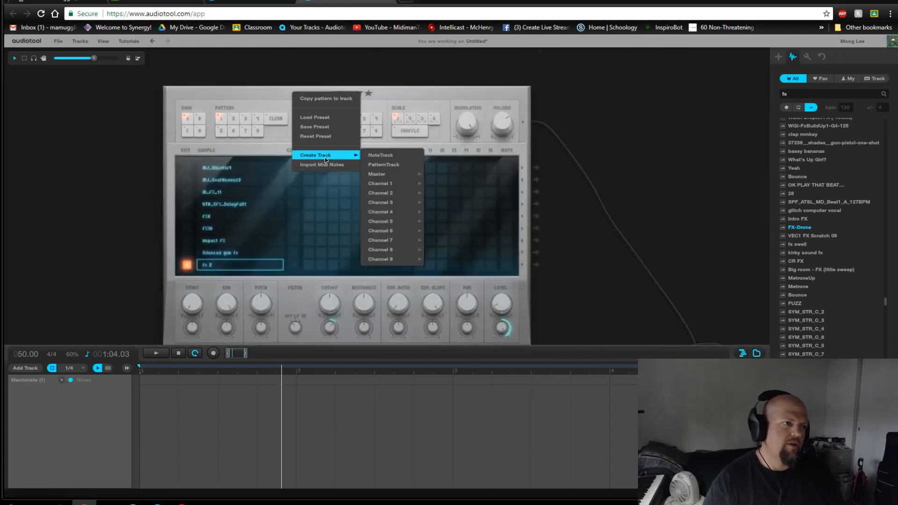
click(388, 155)
scroll(599, 316, down, 3)
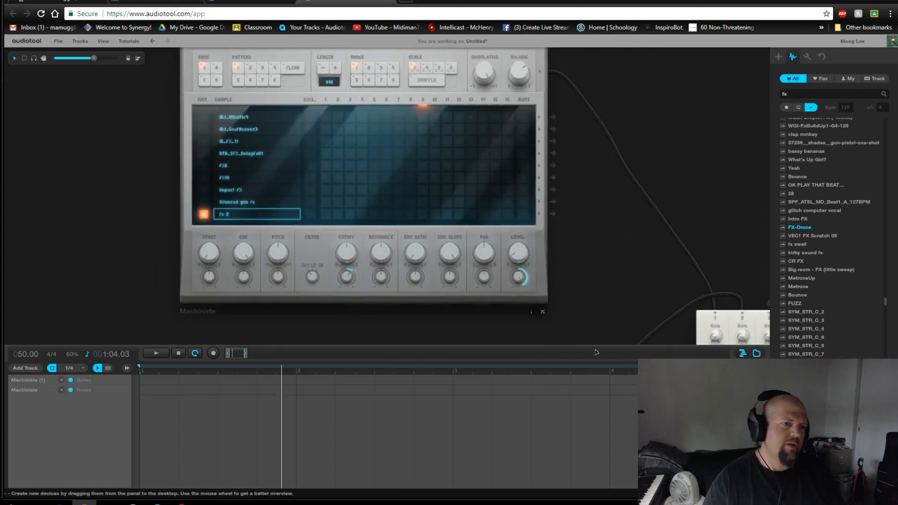
scroll(608, 287, down, 2)
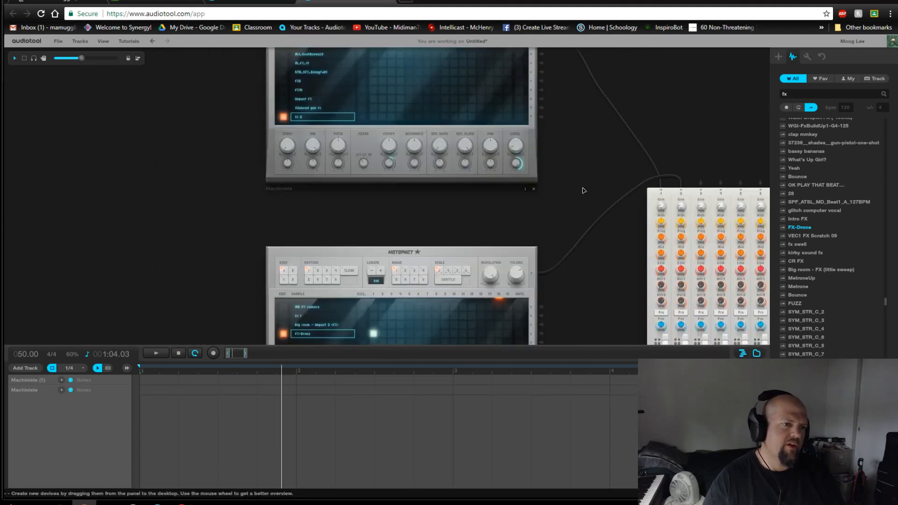
drag(557, 296, 526, 274)
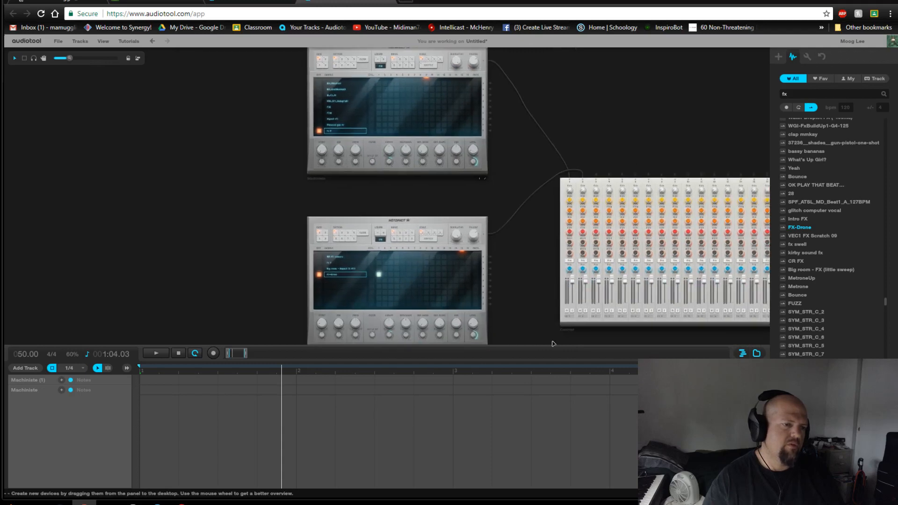
Step: Create a one-bar note region in bar 1 of the second Machiniste's track, open it for editing and loop it
drag(553, 346, 553, 218)
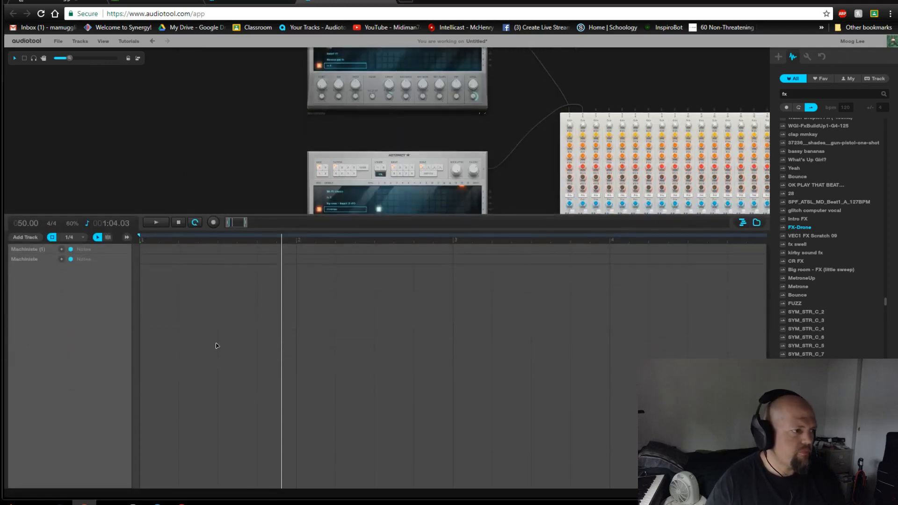
double_click(143, 253)
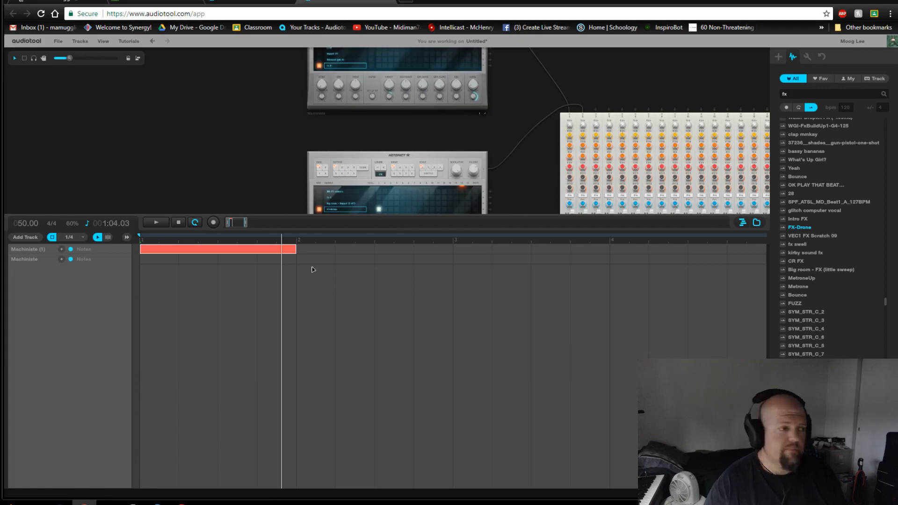
double_click(184, 253)
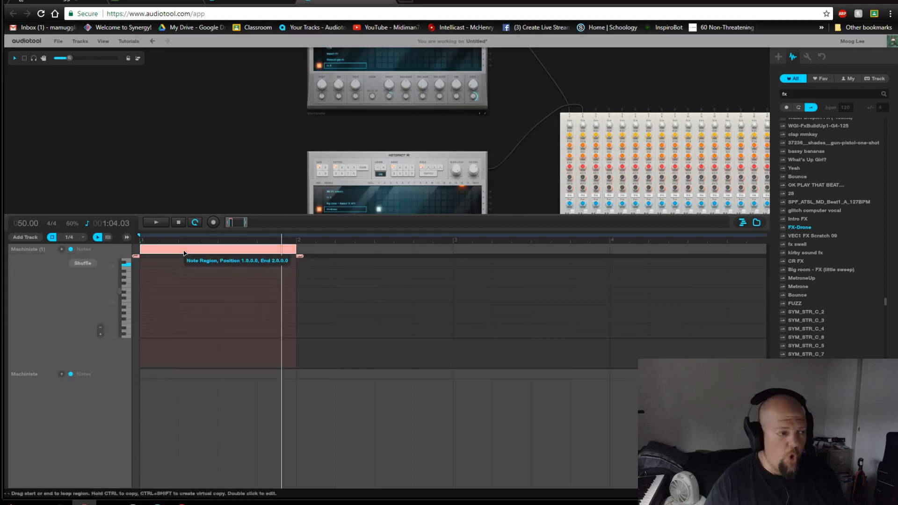
right_click(184, 253)
click(213, 276)
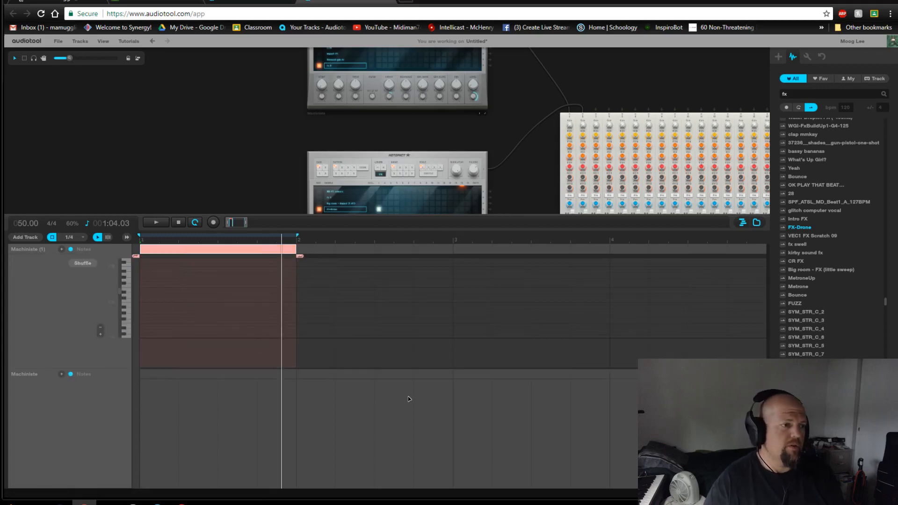
Step: Zoom the timeline to the loop range, hide the sample browser and enlarge the piano roll to show more keys
right_click(193, 251)
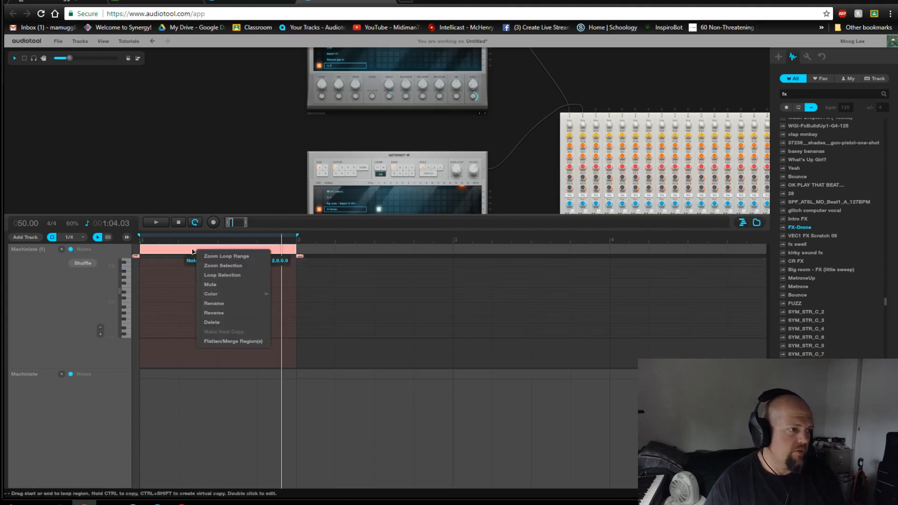
click(227, 256)
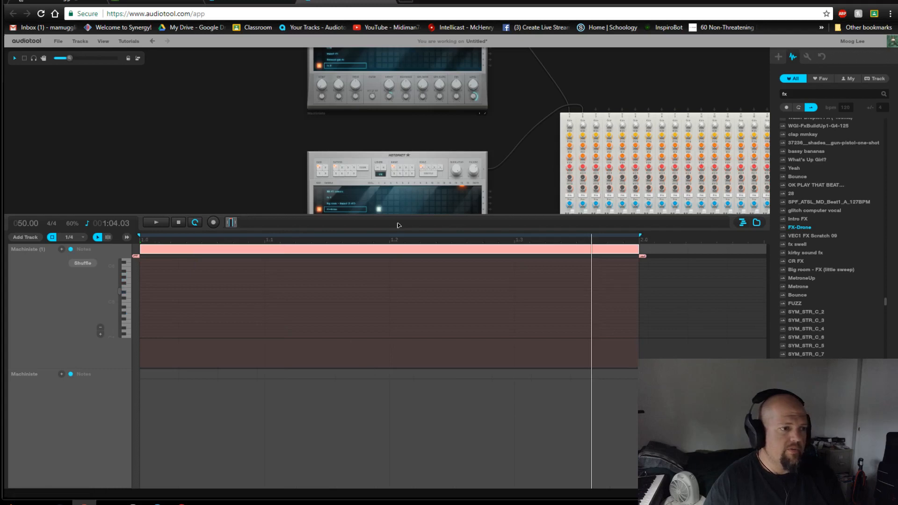
drag(405, 216, 405, 111)
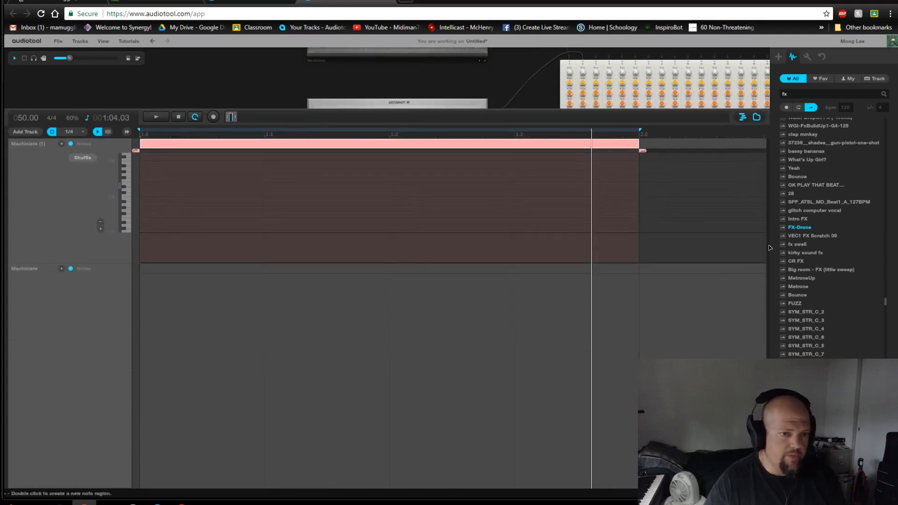
click(756, 118)
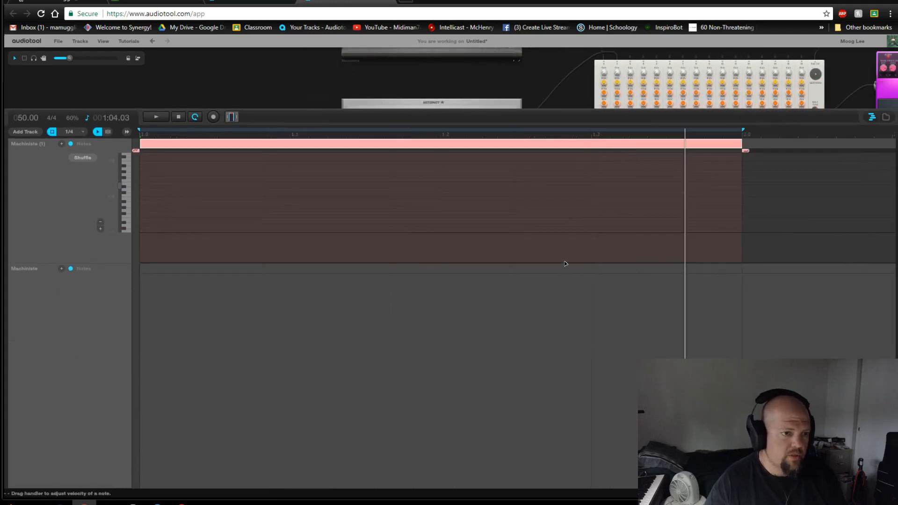
drag(568, 263, 546, 387)
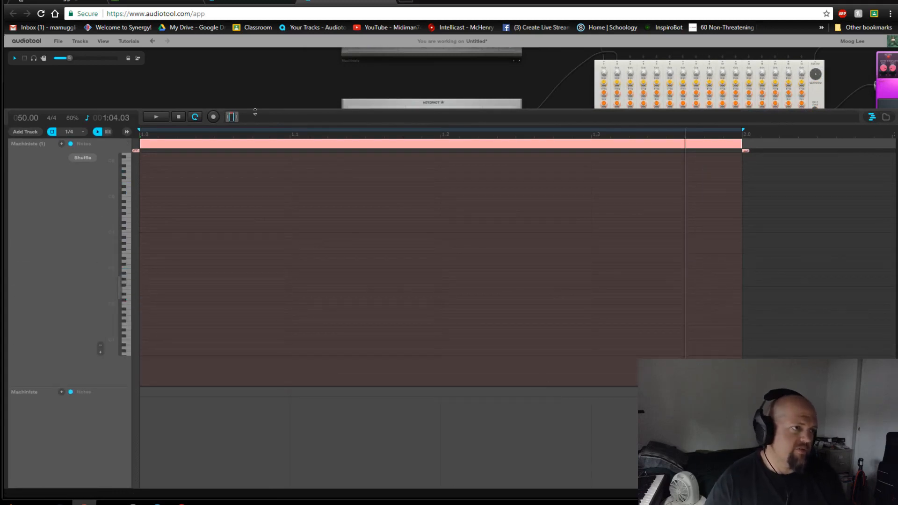
Step: Examine which piano roll keys correspond to the samples loaded in the second Machiniste
drag(255, 111, 255, 171)
scroll(269, 125, up, 4)
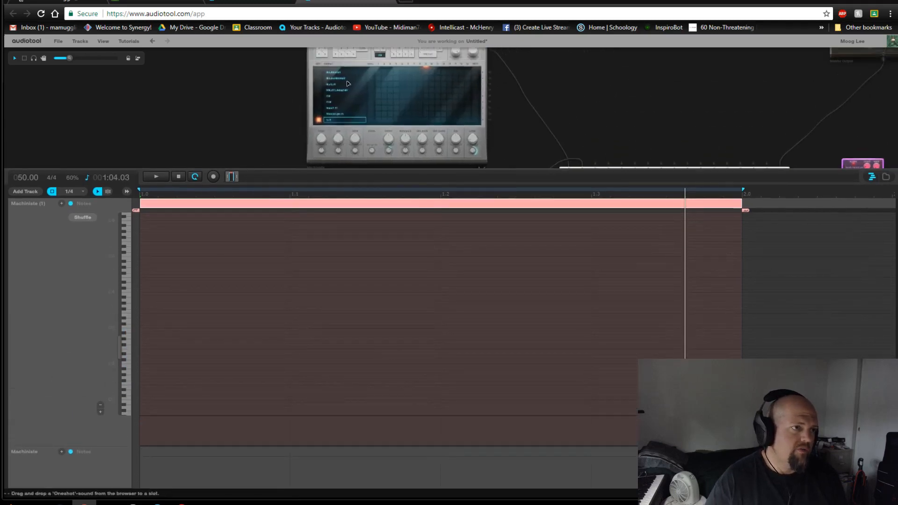
drag(272, 138, 307, 56)
drag(289, 120, 289, 82)
click(372, 106)
click(363, 113)
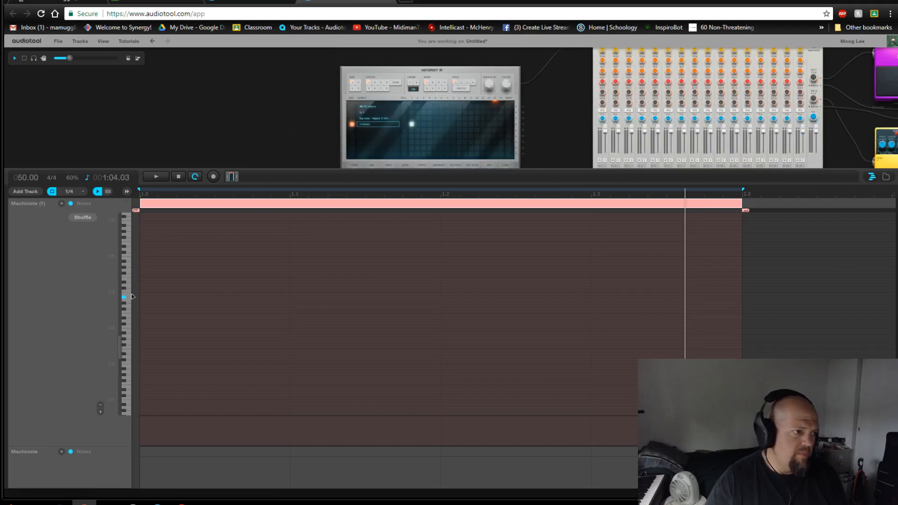
click(374, 107)
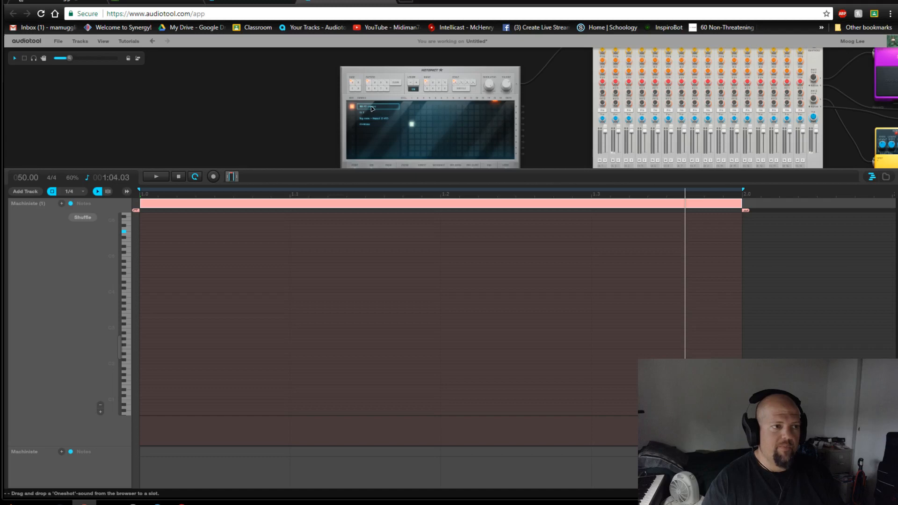
scroll(372, 108, up, 3)
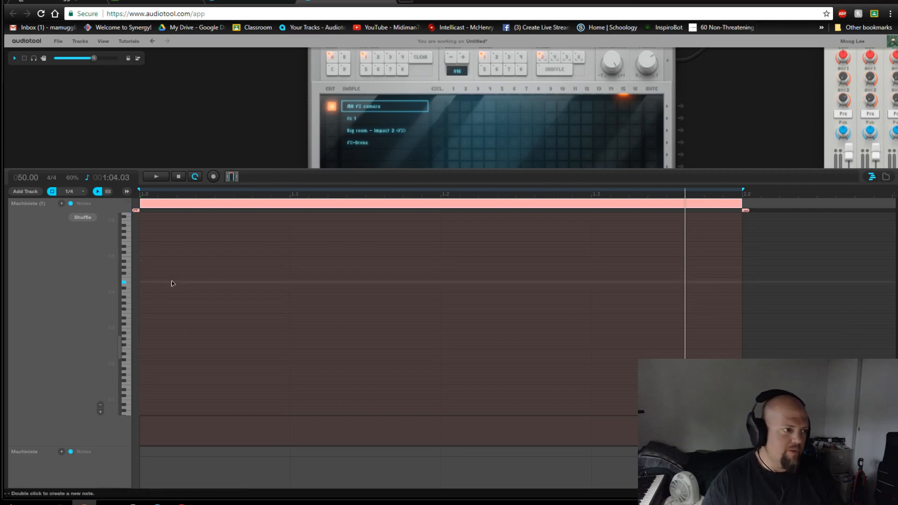
Step: Add a one-beat note for FX-Drone at the start of the region and play it from the beginning
double_click(145, 283)
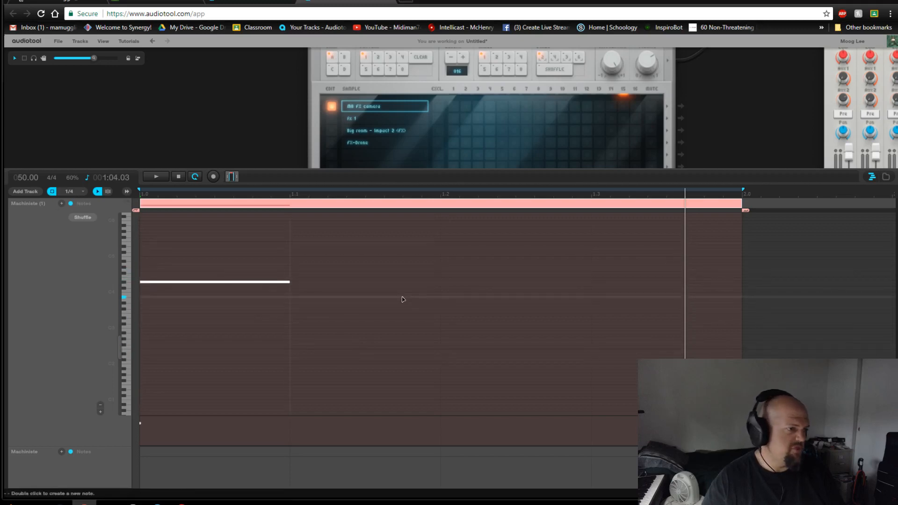
click(180, 177)
key(space)
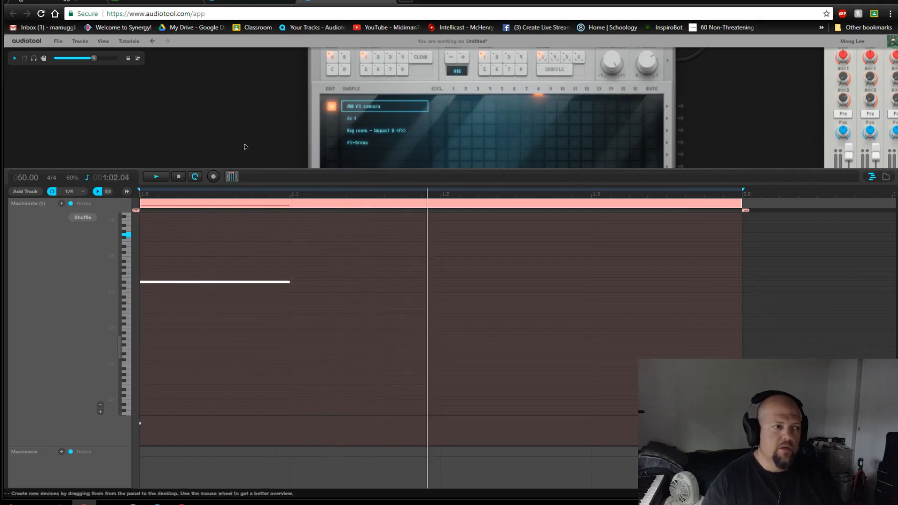
Step: Remove the FX-Drone trigger from the first step of the second Machiniste's pattern
drag(233, 178, 239, 180)
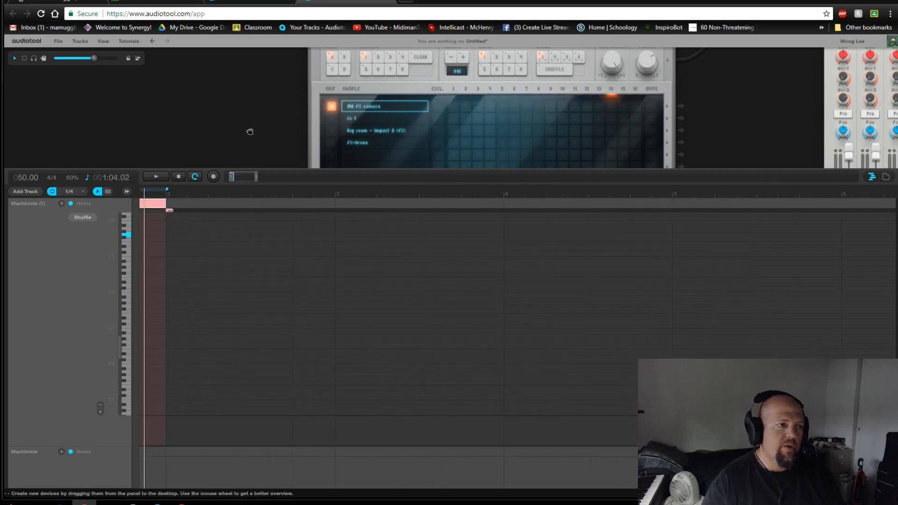
drag(250, 132, 235, 111)
click(442, 123)
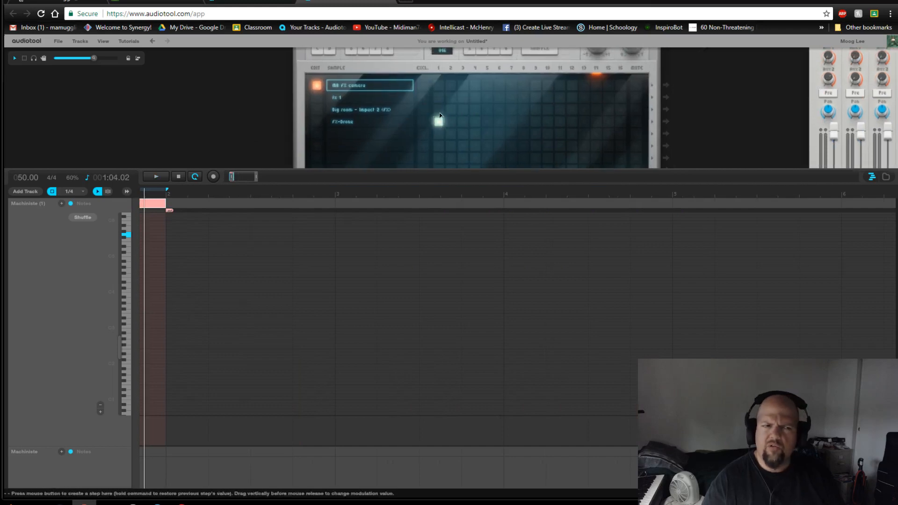
drag(243, 180, 240, 180)
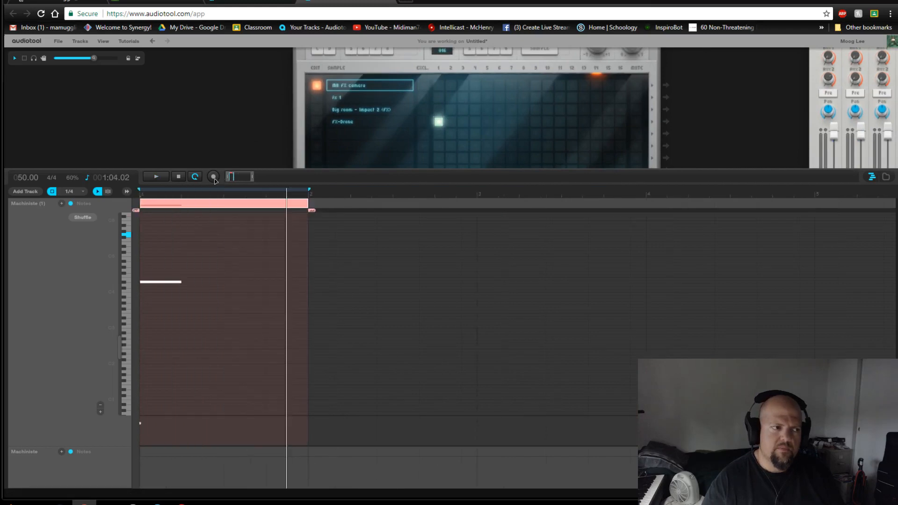
click(440, 122)
scroll(223, 128, down, 2)
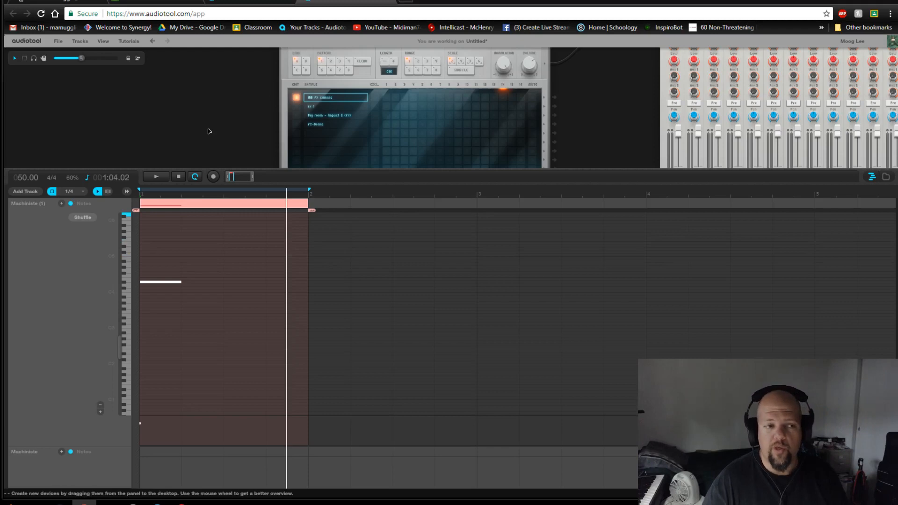
Step: Close the region's note editor and add another note track to the second Machiniste
double_click(197, 206)
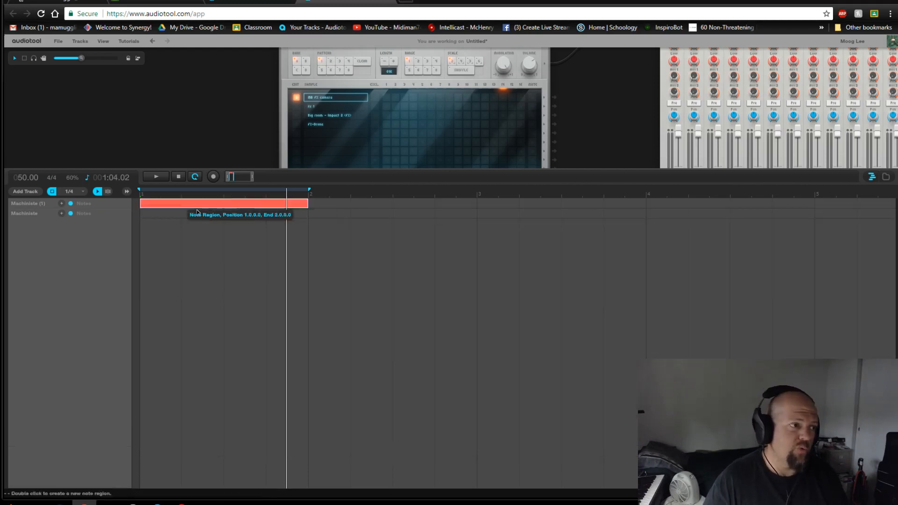
click(62, 204)
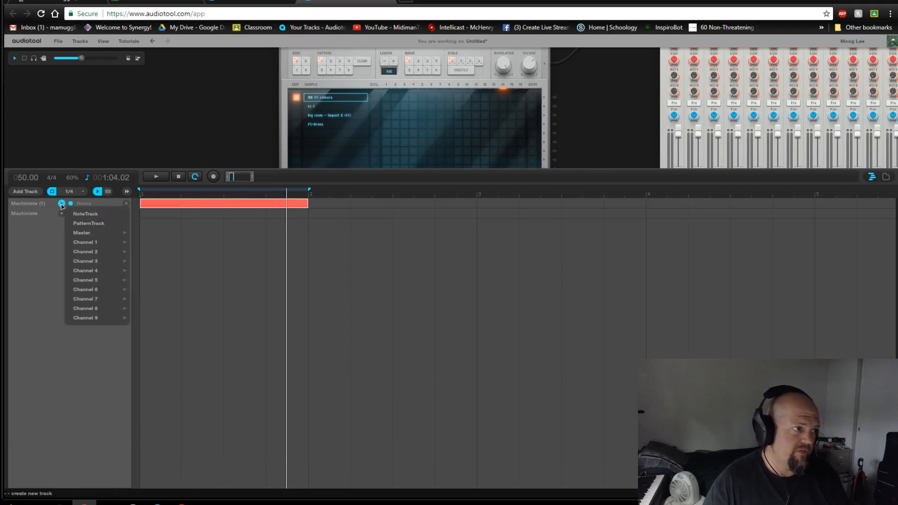
click(95, 215)
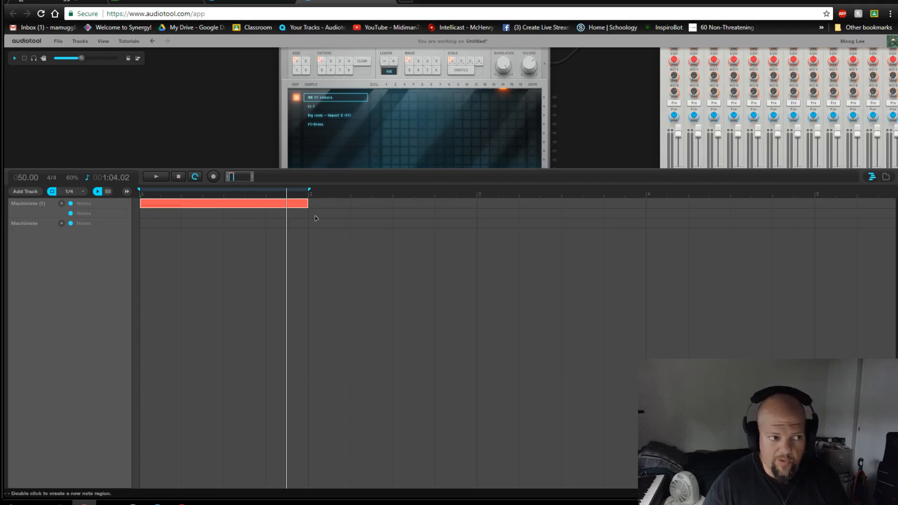
Step: Rename the note region in bar 1 as Drone FX
right_click(175, 205)
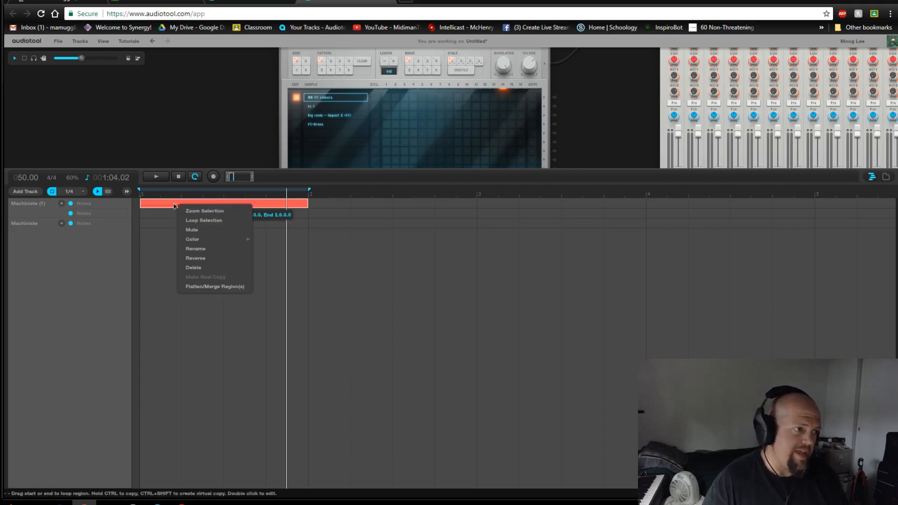
click(206, 251)
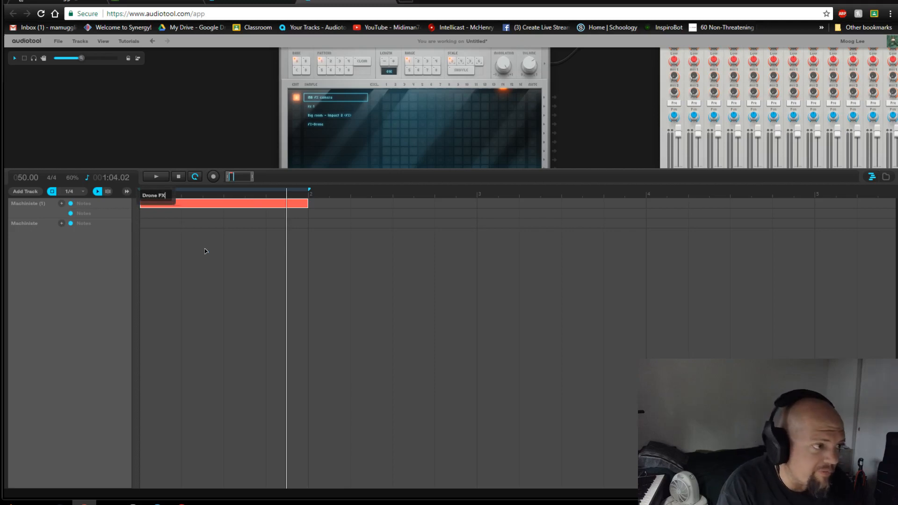
key(Return)
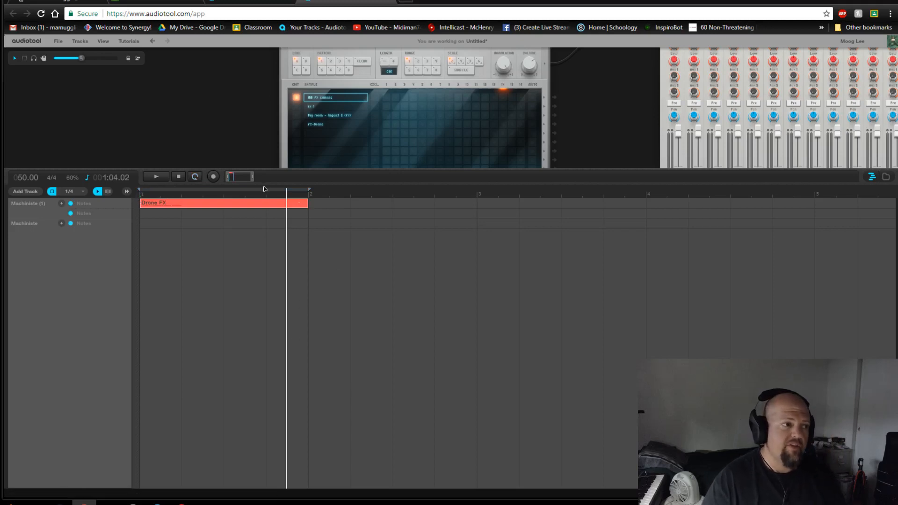
Step: Start playback from the beginning and place four copies of the Drone FX region on its track, starting in bars 3, 5, 7 and 9
scroll(237, 180, down, 5)
click(178, 180)
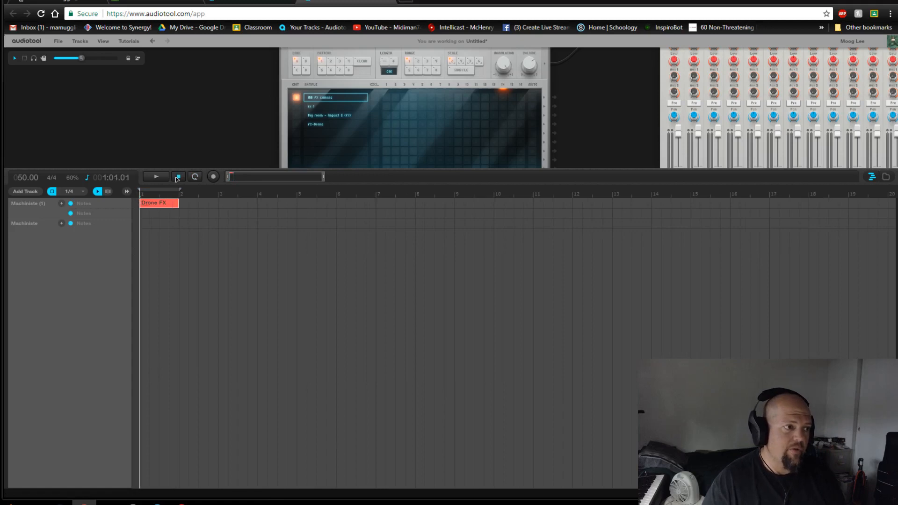
click(156, 178)
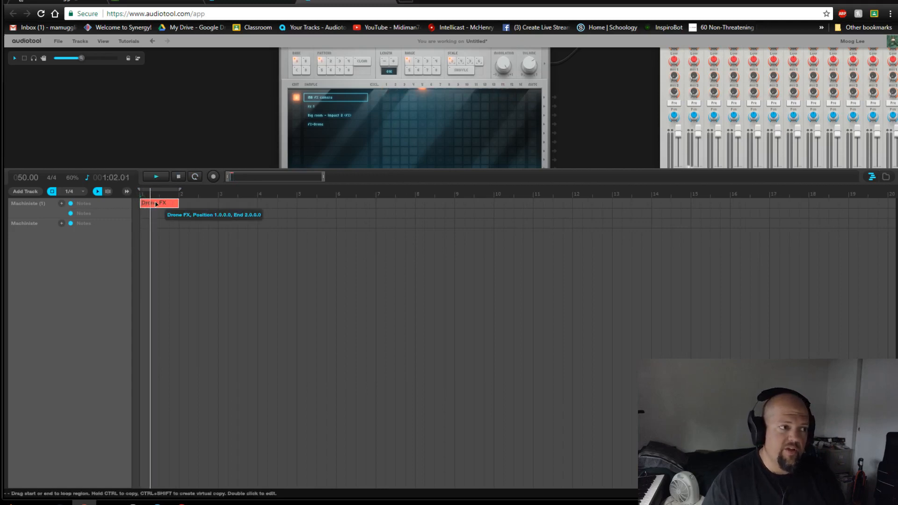
drag(165, 203, 252, 206)
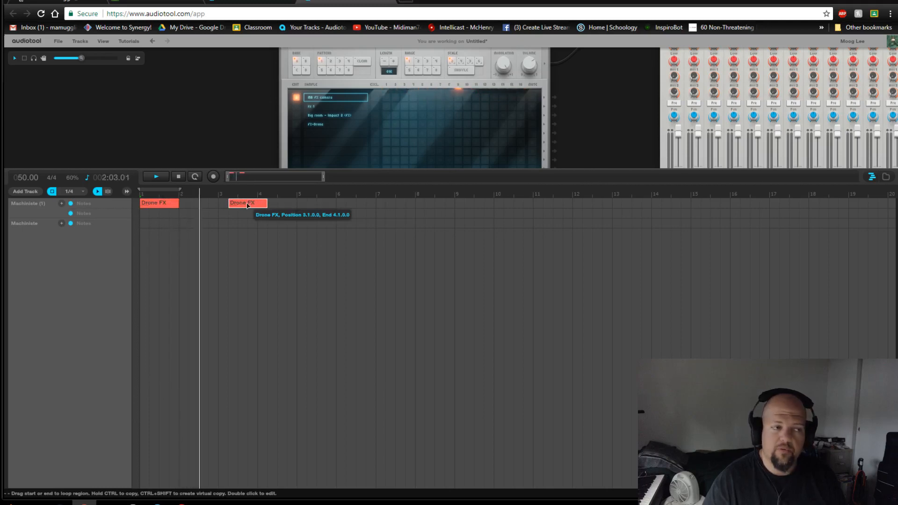
drag(248, 206, 502, 206)
Step: Lower the pitch of the second Machiniste's first sample to -0.460 octaves
drag(234, 140, 245, 92)
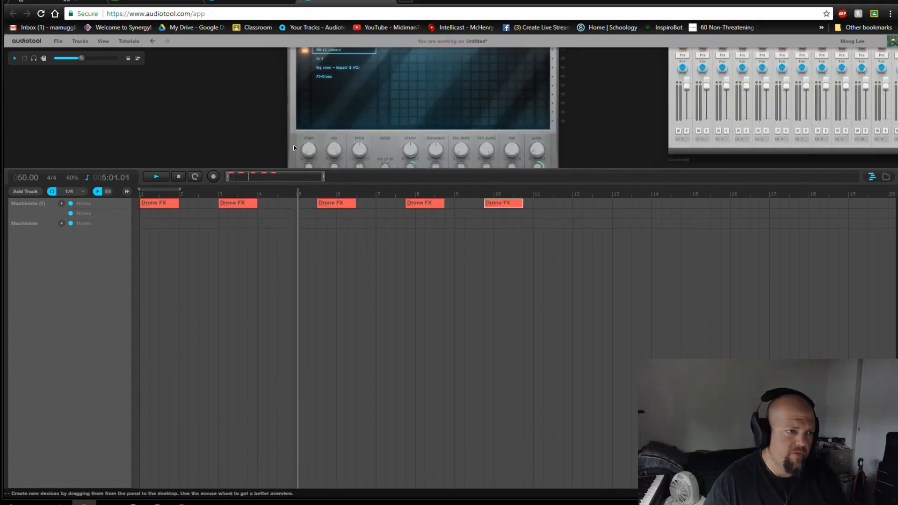
drag(360, 151, 364, 159)
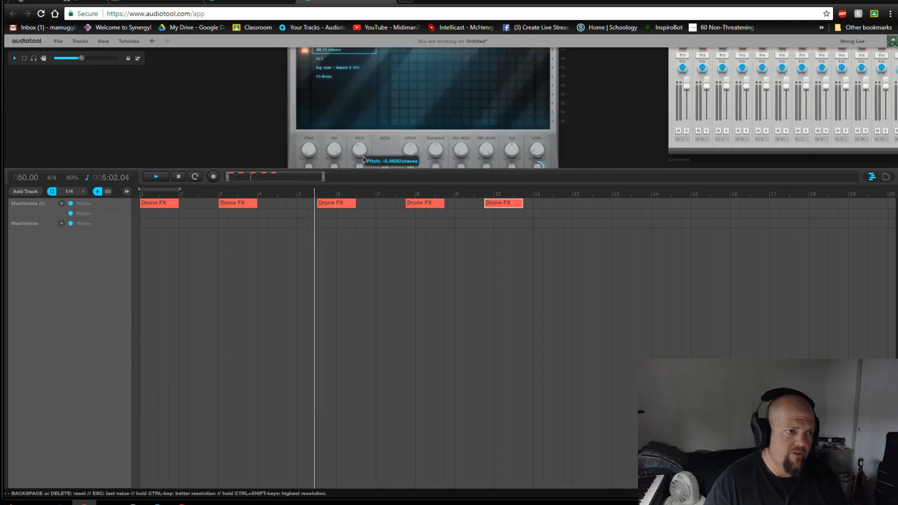
mouse_move(234, 142)
mouse_down()
mouse_move(220, 133)
mouse_move(236, 131)
mouse_up()
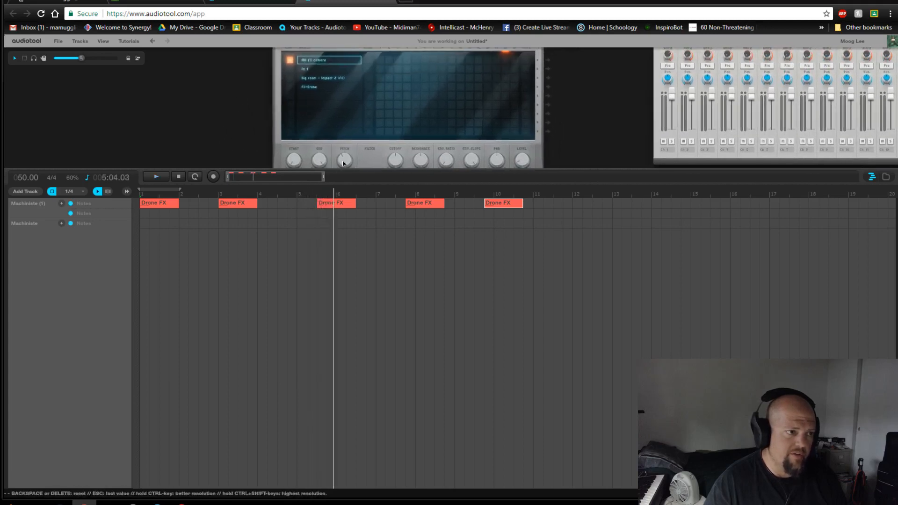
mouse_move(344, 163)
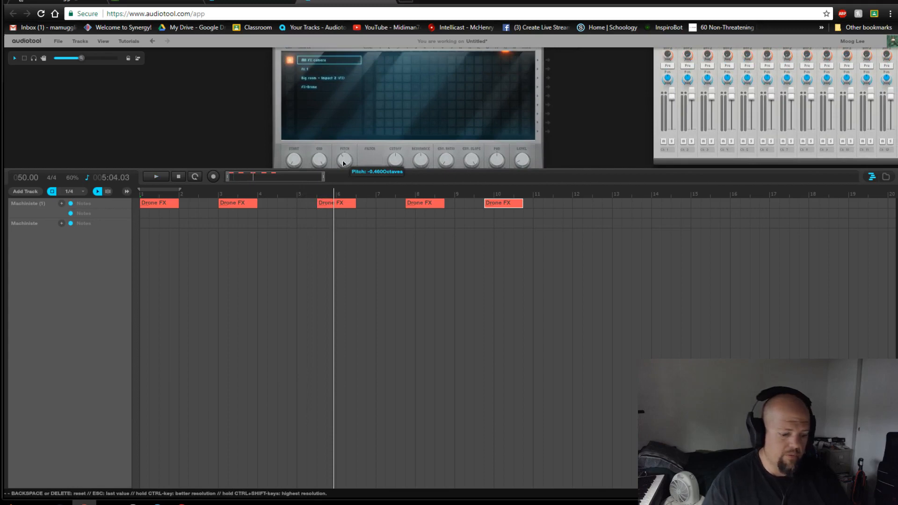
Step: Select the FX-Drone sample in the second Machiniste, resume playback and shrink the timeline to reveal the whole device
click(313, 87)
drag(207, 141, 221, 111)
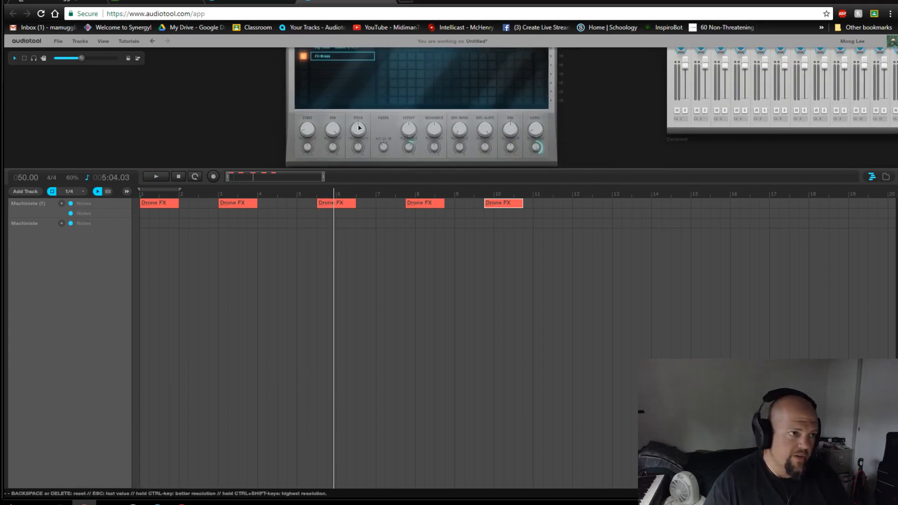
key(space)
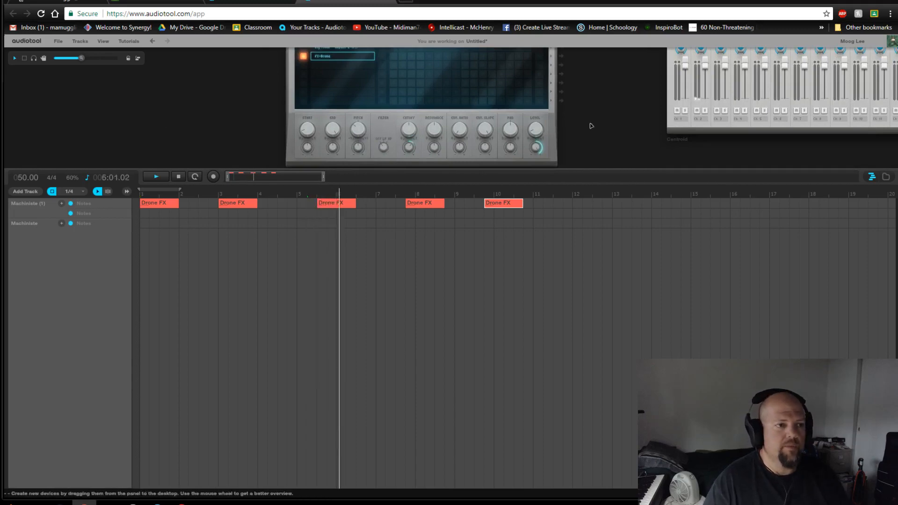
drag(595, 168, 597, 311)
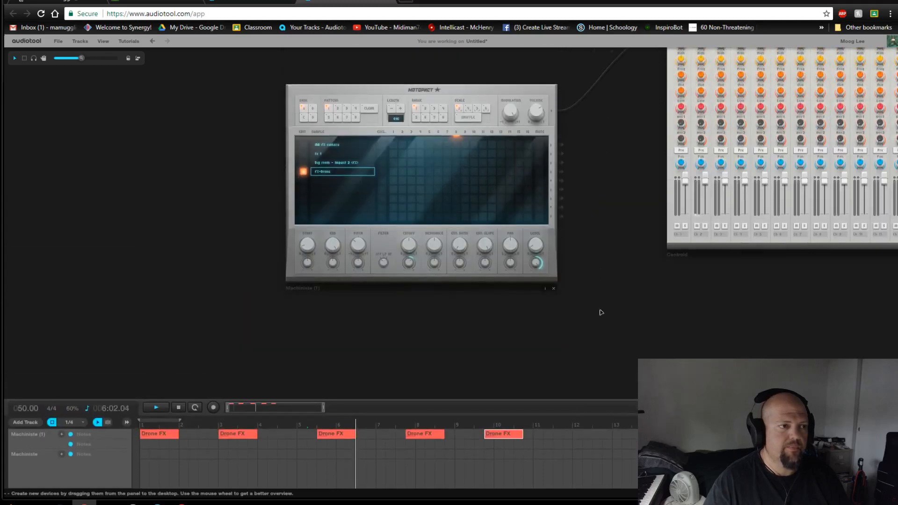
Step: Route the second Machiniste's FX-Drone output to mixer channel 3 and restart playback from the beginning
scroll(225, 203, up, 3)
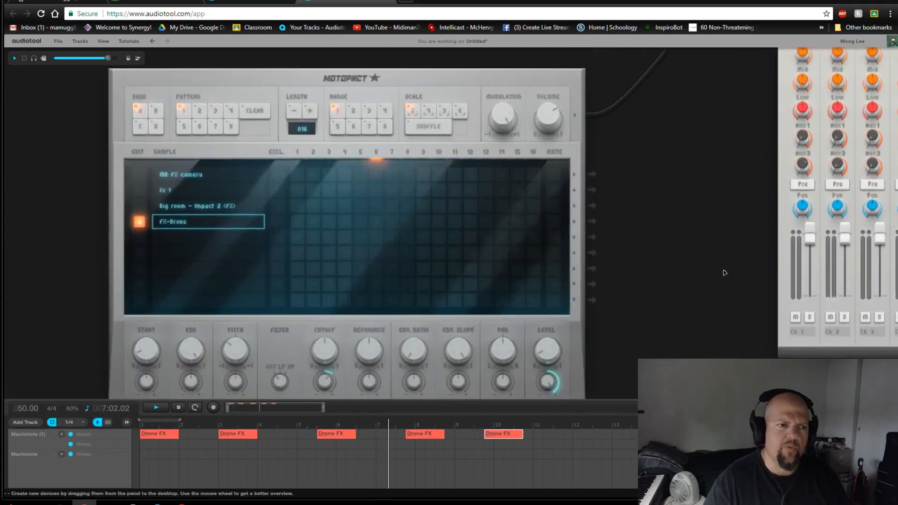
scroll(561, 238, down, 2)
scroll(562, 238, down, 2)
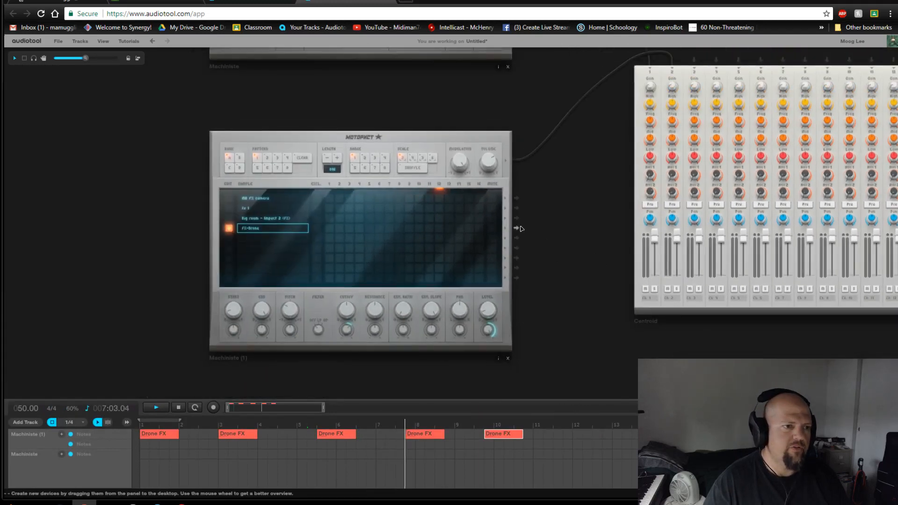
drag(518, 228, 695, 60)
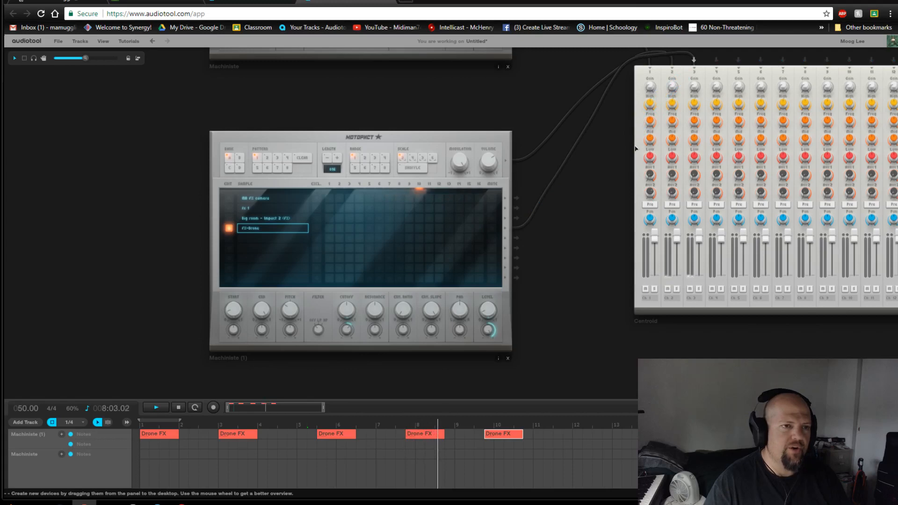
drag(583, 248, 536, 258)
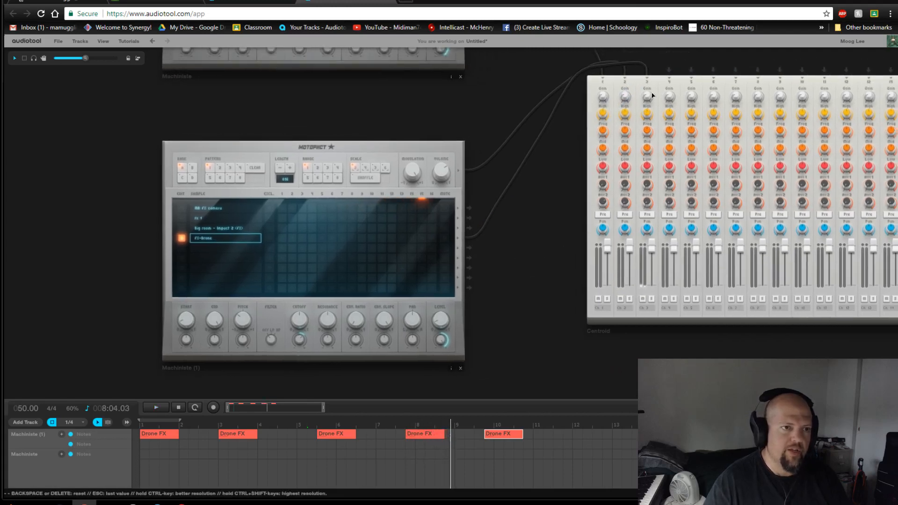
drag(651, 94, 662, 67)
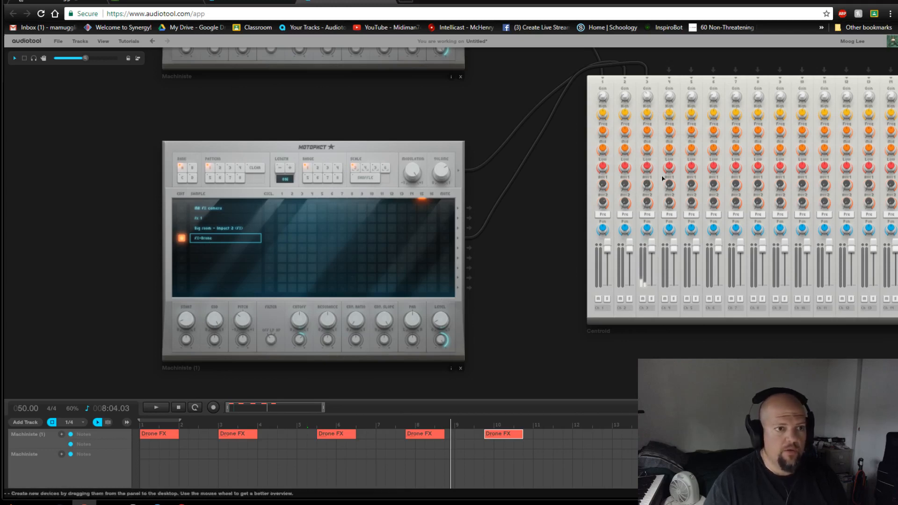
mouse_move(650, 204)
mouse_move(649, 189)
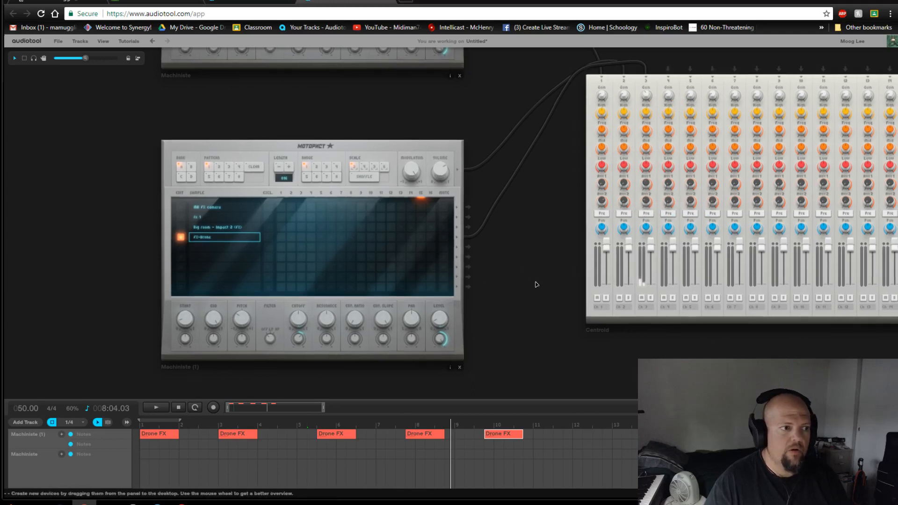
key(space)
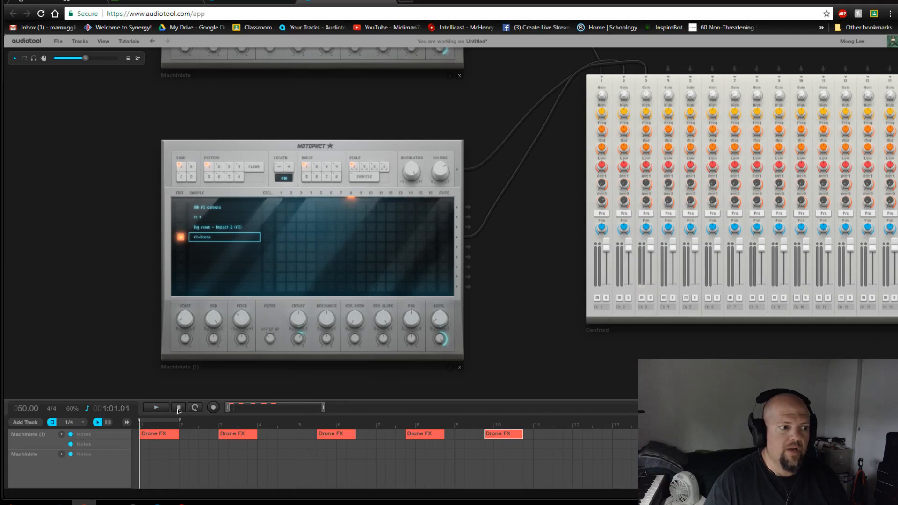
key(space)
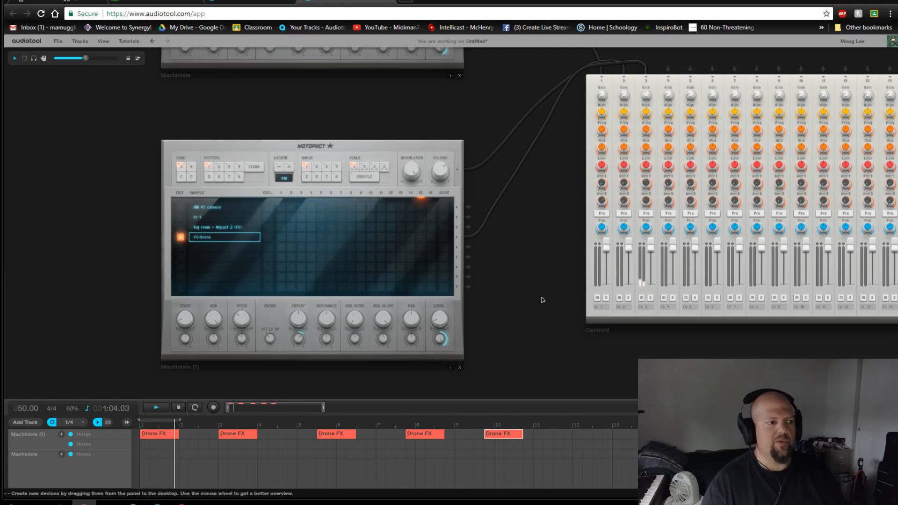
Step: Select the Impact FX sample in the first Machiniste and inspect both Machinistes and the mixer during playback
scroll(528, 320, up, 1)
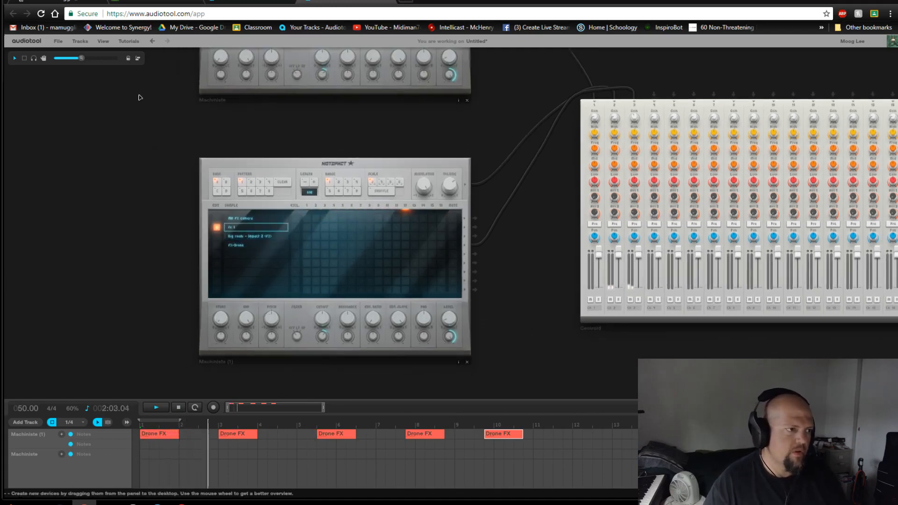
drag(140, 97, 190, 355)
scroll(308, 261, up, 3)
click(275, 272)
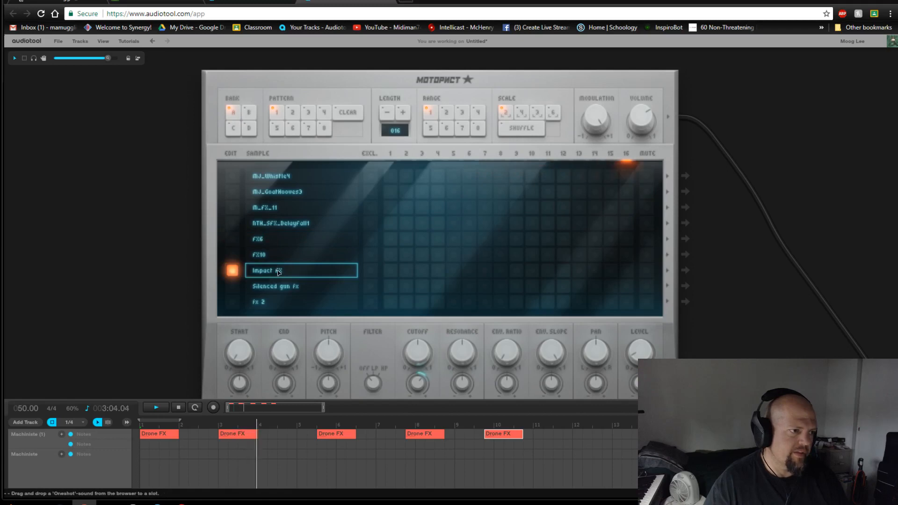
drag(152, 347, 210, 224)
scroll(373, 349, down, 1)
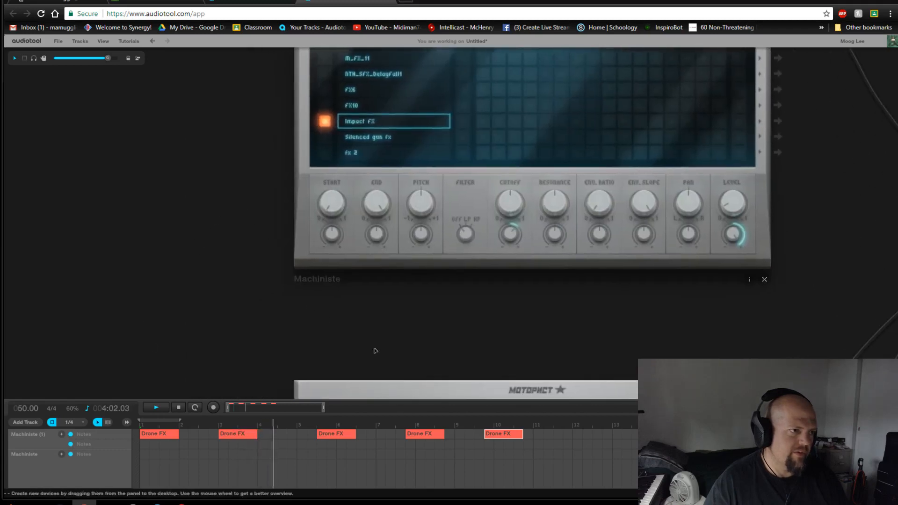
scroll(695, 341, down, 2)
drag(782, 298, 551, 220)
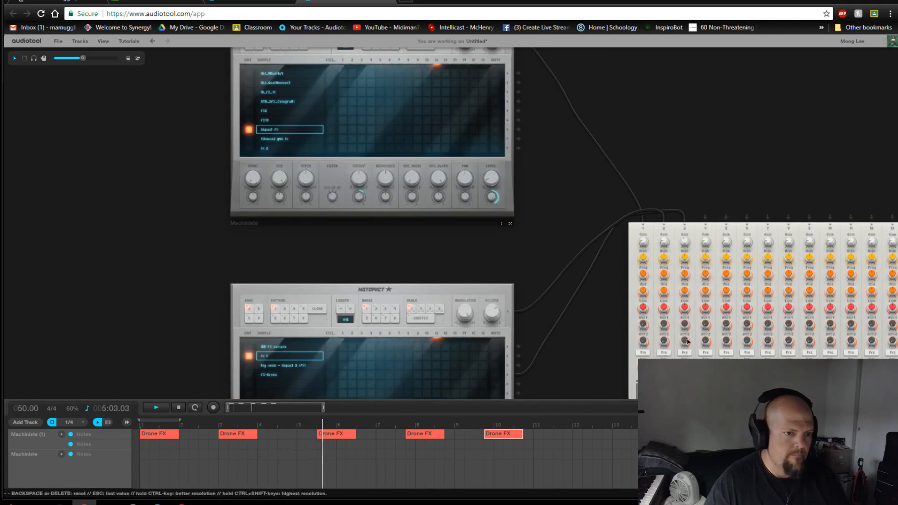
drag(161, 310, 257, 214)
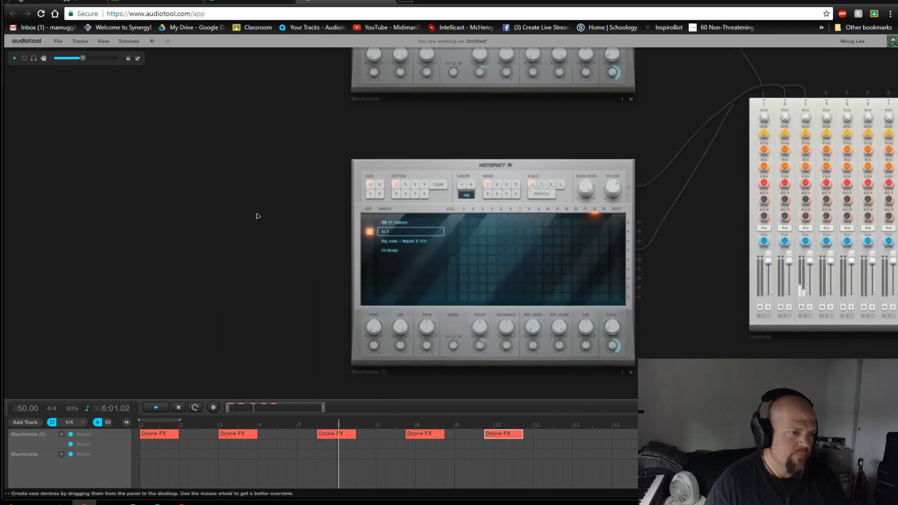
drag(240, 299, 236, 398)
drag(276, 188, 186, 350)
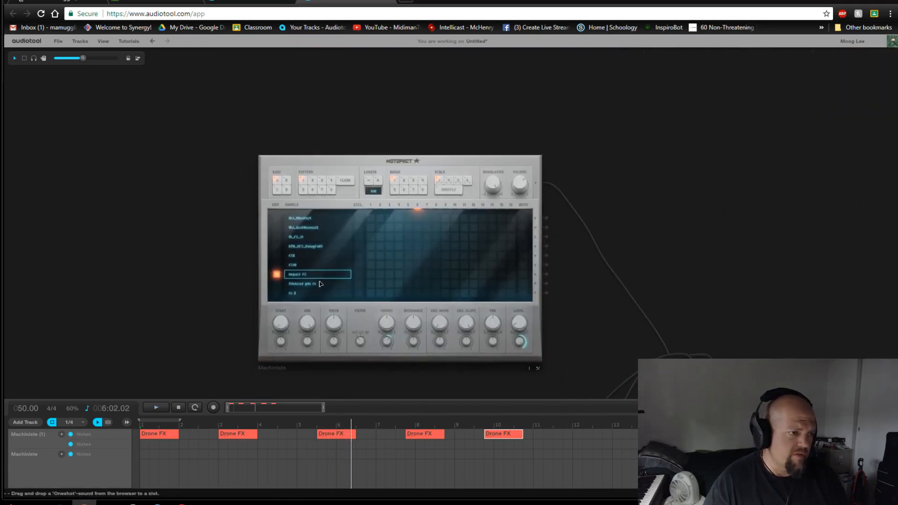
Step: Go through the first Machiniste's samples one by one, from the first slot down to Impact FX
click(301, 218)
click(300, 228)
click(299, 237)
click(298, 247)
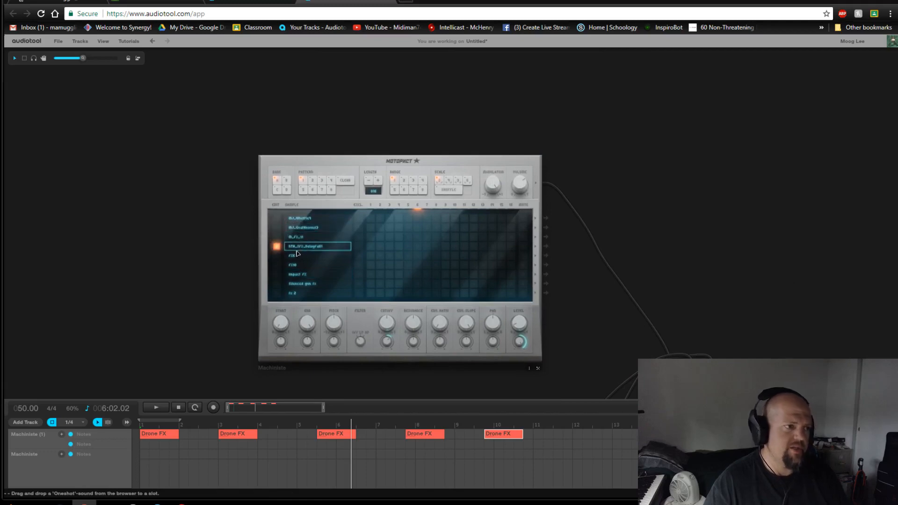
click(300, 256)
click(305, 265)
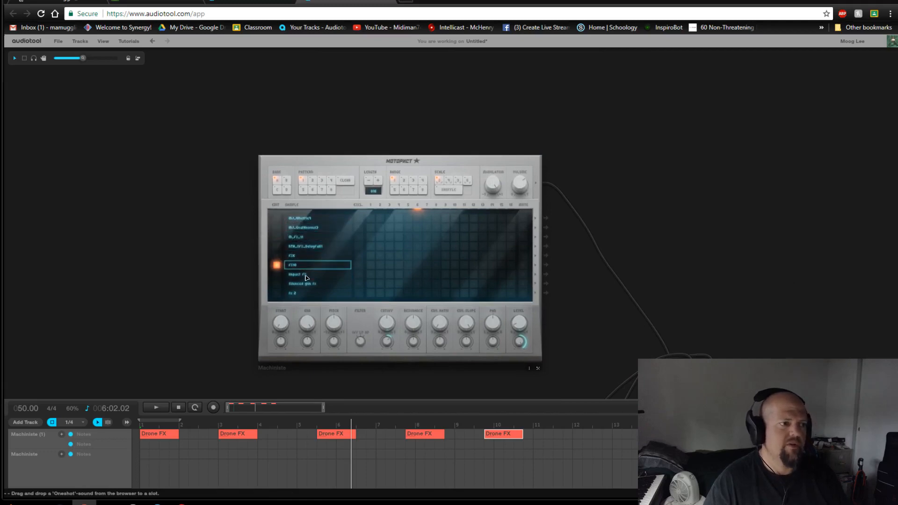
click(305, 275)
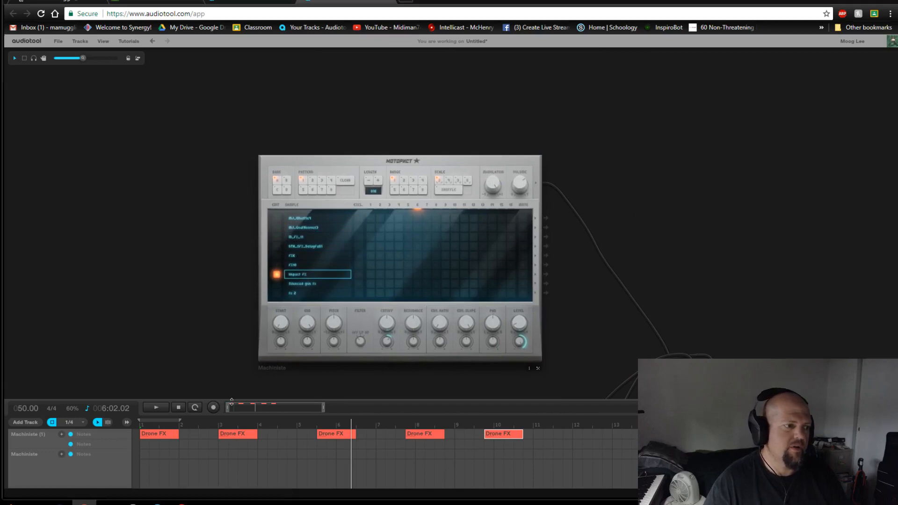
Step: Create a note region in bar 1 of the first Machiniste's track and add an Impact FX note at its start
drag(228, 401, 242, 206)
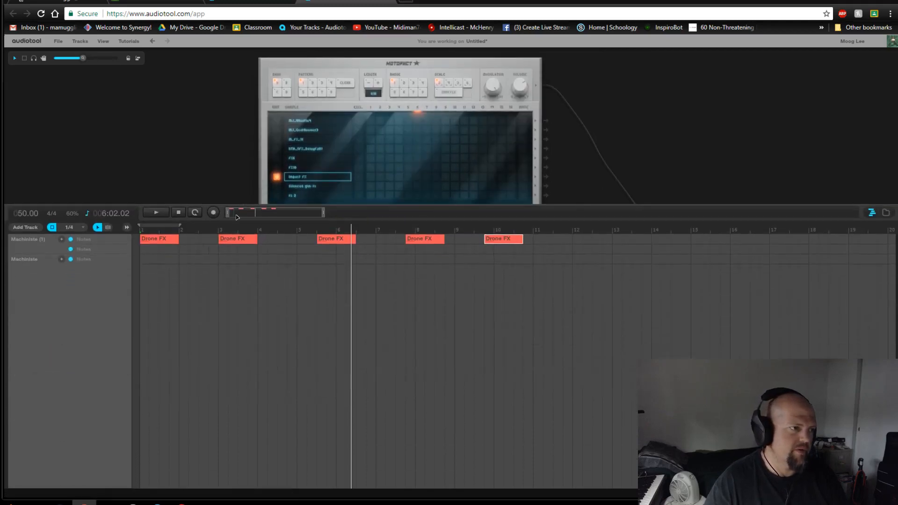
scroll(236, 216, up, 7)
double_click(143, 261)
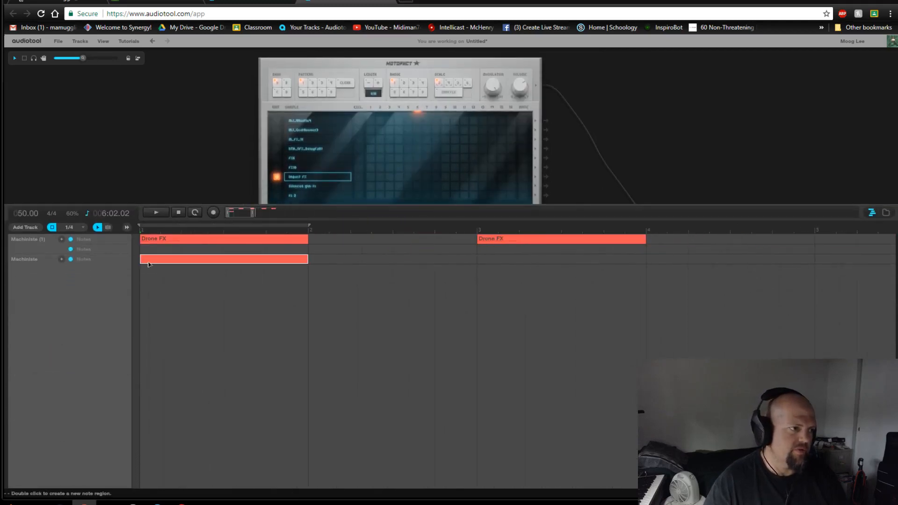
double_click(178, 262)
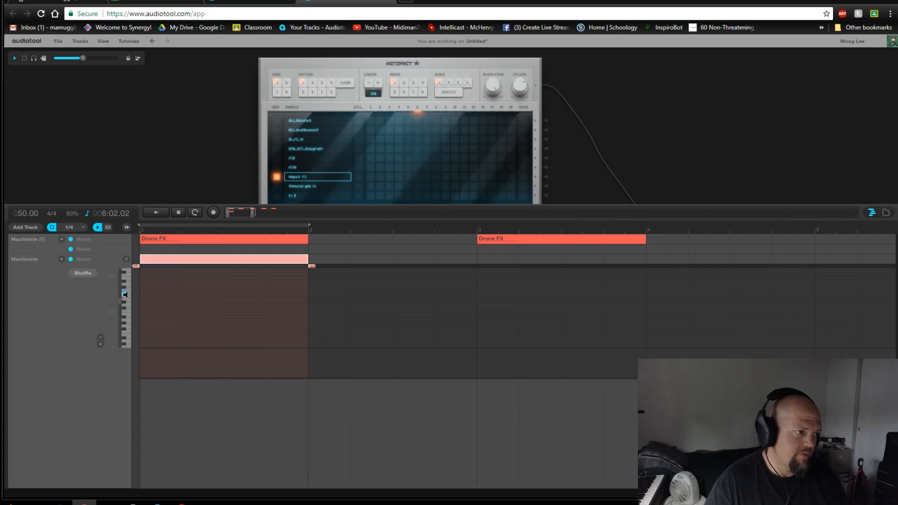
double_click(150, 293)
double_click(213, 261)
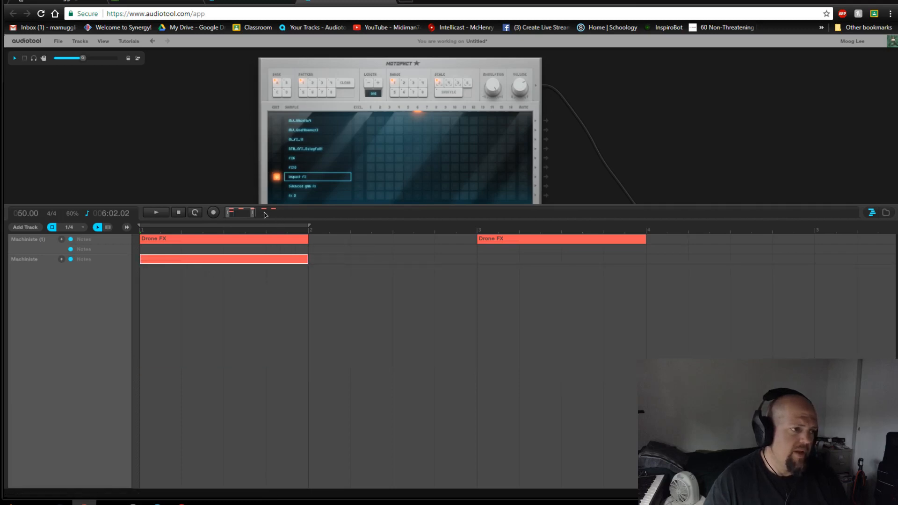
Step: With snapping off, move the new region to late bar 1 and place three copies starting in bars 3, 7 and 10
scroll(209, 260, down, 4)
drag(163, 264, 204, 263)
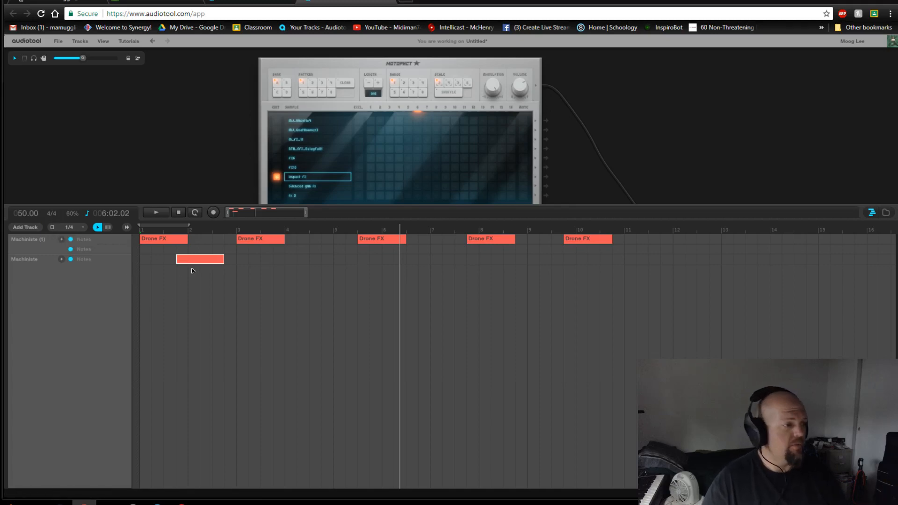
drag(210, 260, 620, 261)
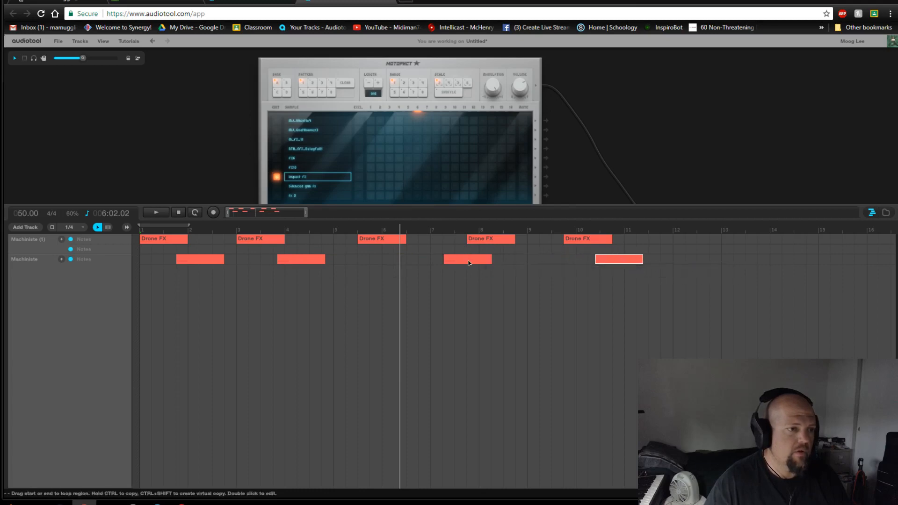
Step: Play the arrangement from the beginning and shrink the timeline to reveal the first Machiniste's outputs and the mixer
click(180, 213)
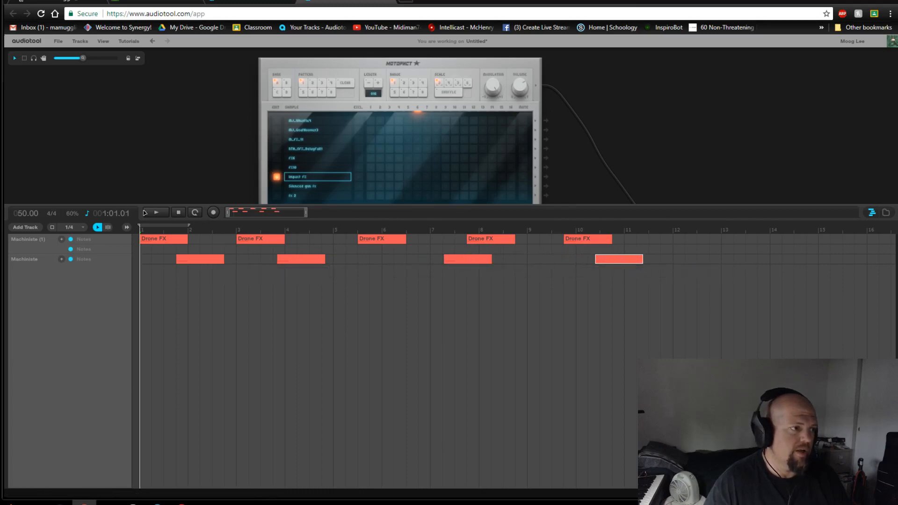
click(146, 213)
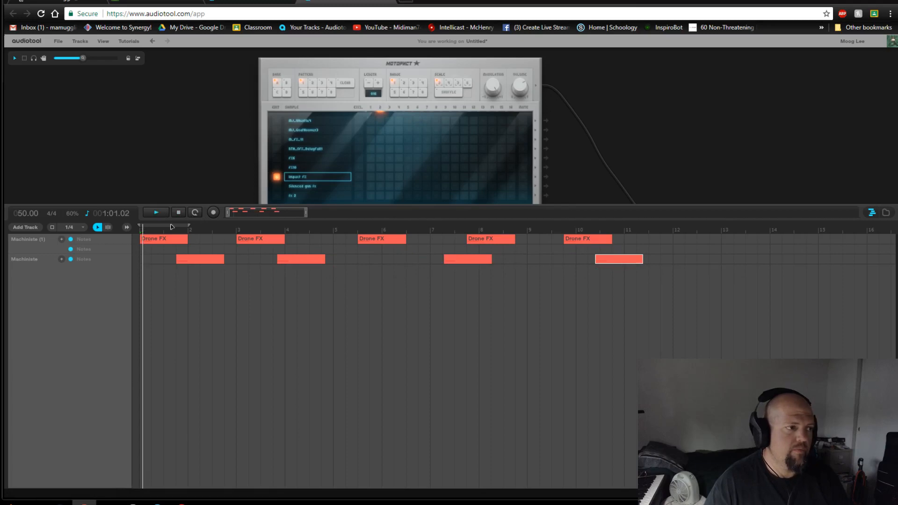
drag(622, 131, 553, 348)
drag(573, 271, 583, 164)
drag(448, 162, 452, 175)
drag(406, 140, 411, 139)
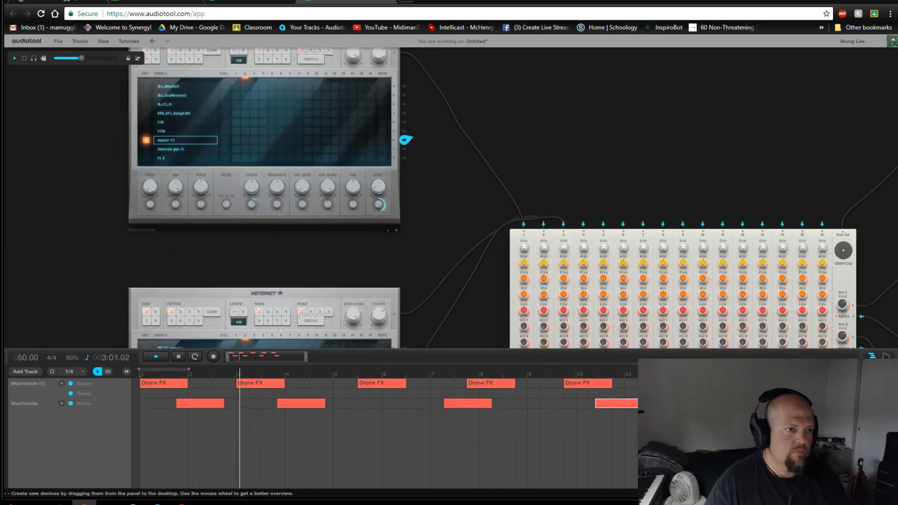
Step: Add a Pitchdelay effect pedal to the empty desktop area beside the first Machiniste, above the mixer
click(886, 356)
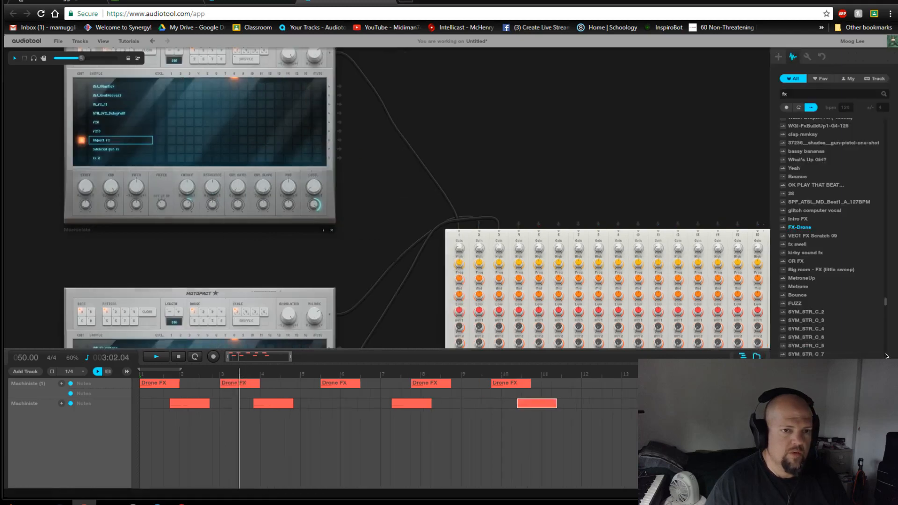
click(778, 56)
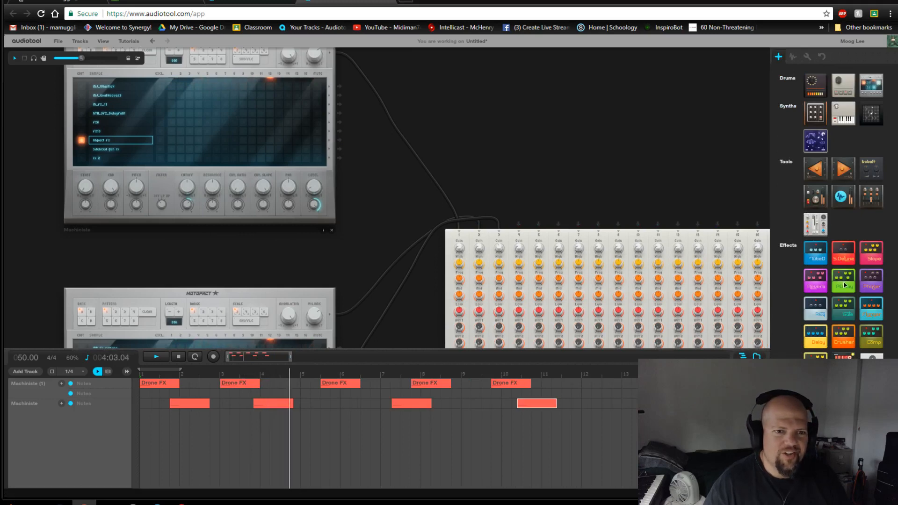
scroll(537, 124, down, 5)
drag(845, 285, 377, 223)
scroll(421, 173, up, 4)
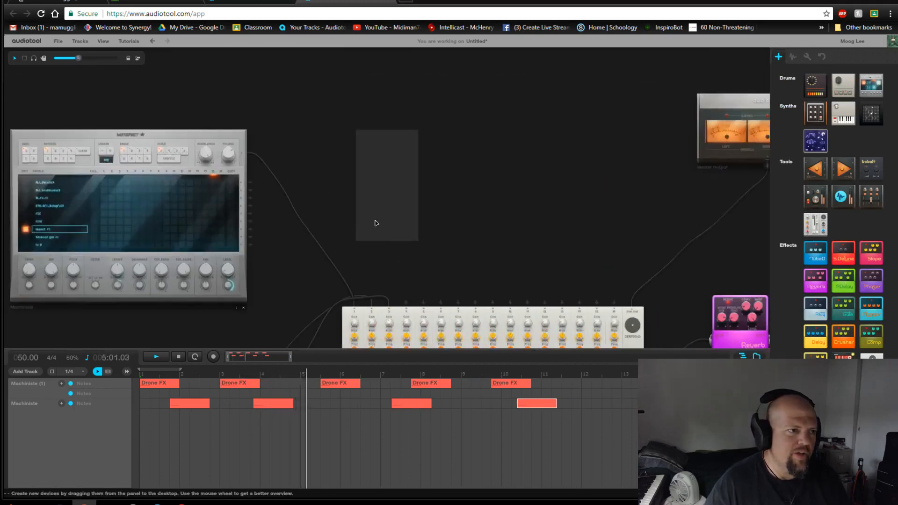
Step: Connect the first Machiniste's Impact FX output to the Pitchdelay input and the Pitchdelay output to mixer channel 4
drag(281, 152, 329, 160)
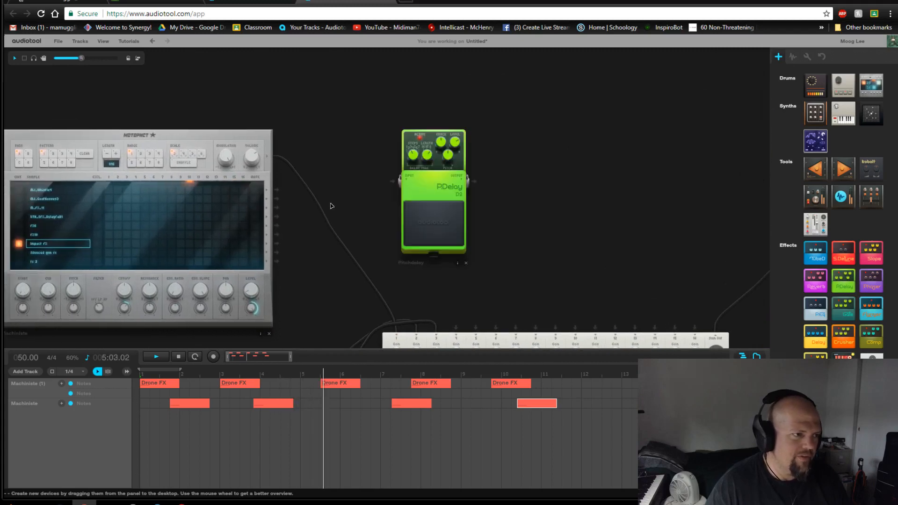
drag(276, 244, 400, 180)
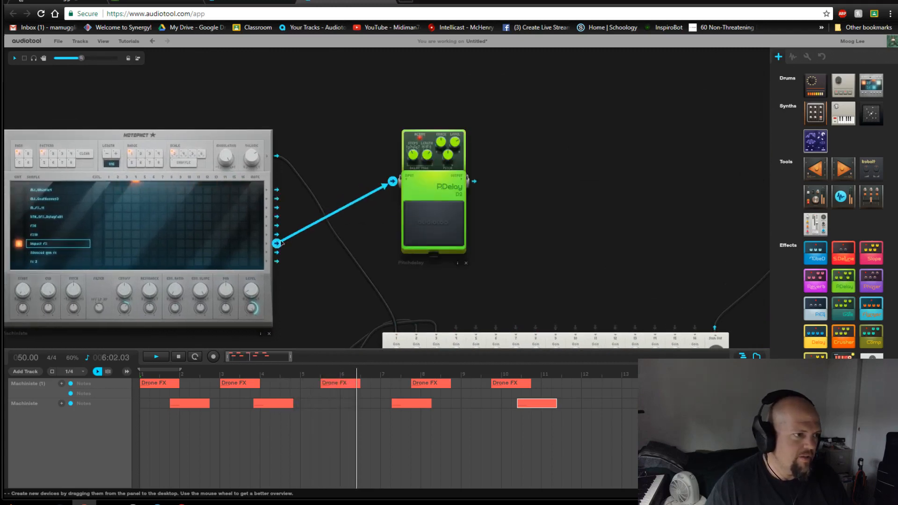
drag(475, 182, 458, 114)
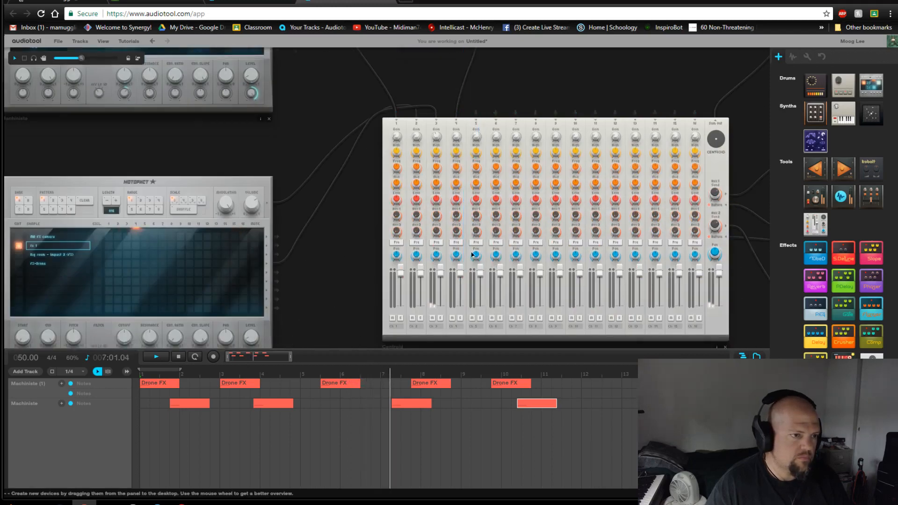
drag(527, 87, 525, 235)
drag(537, 180, 525, 266)
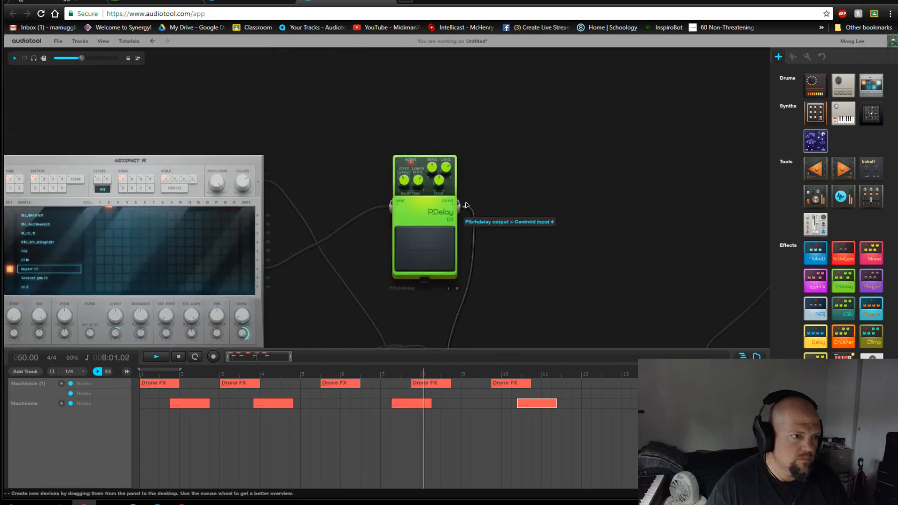
scroll(466, 205, up, 3)
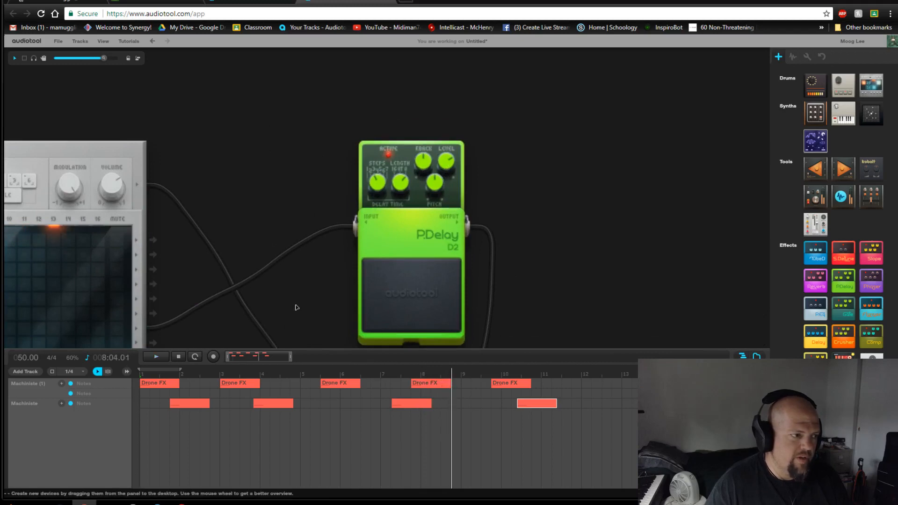
drag(260, 224, 557, 154)
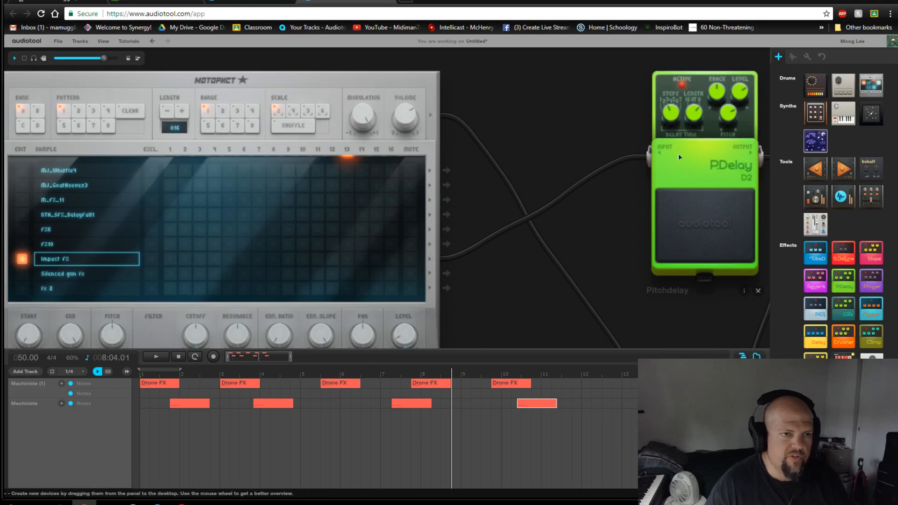
Step: Play the arrangement from the beginning to hear the Impact FX sample through the Pitchdelay
drag(697, 136, 698, 147)
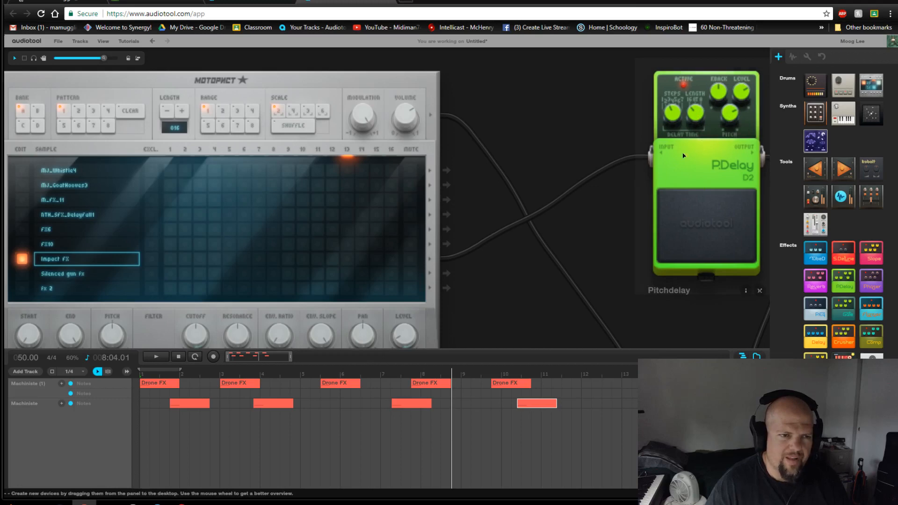
drag(591, 145, 557, 168)
key(space)
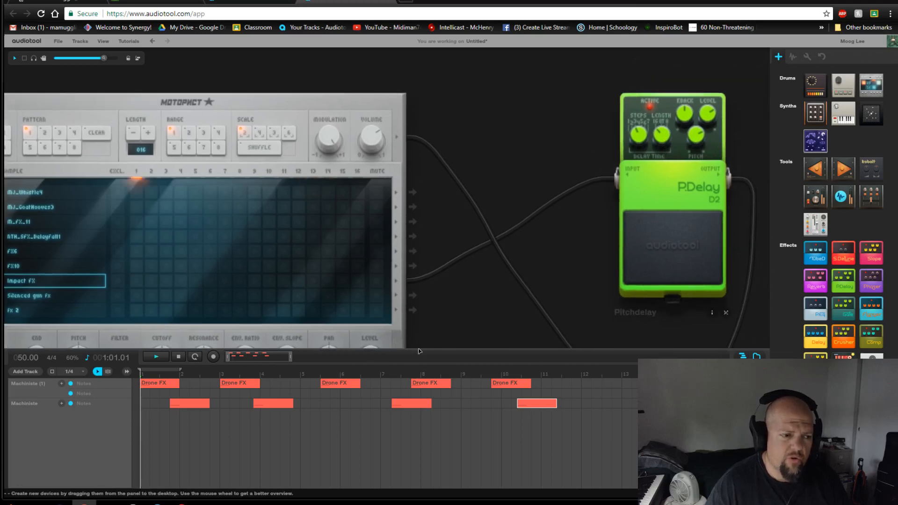
click(393, 382)
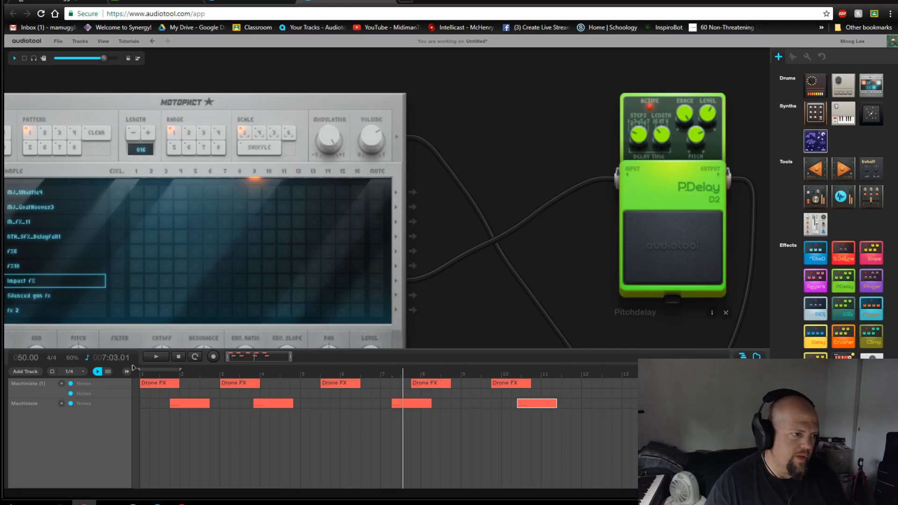
Step: With the arrangement playing, select the MJ_GoatHooves3 sample in the first Machiniste and add a second NoteTrack for that machine
key(space)
scroll(149, 166, down, 3)
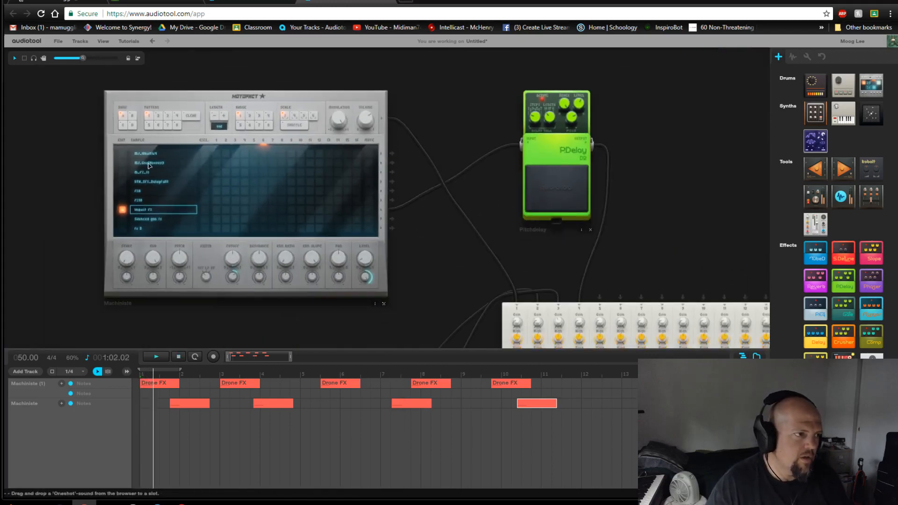
click(148, 165)
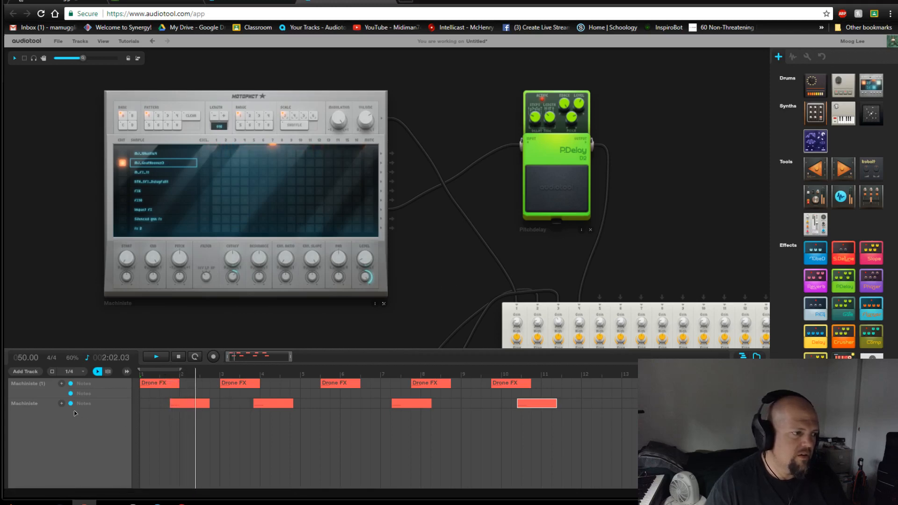
click(62, 404)
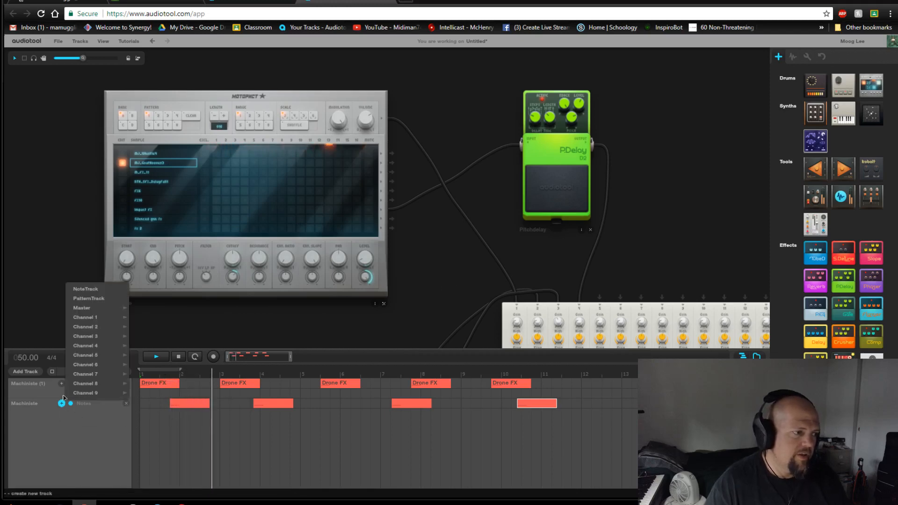
click(86, 289)
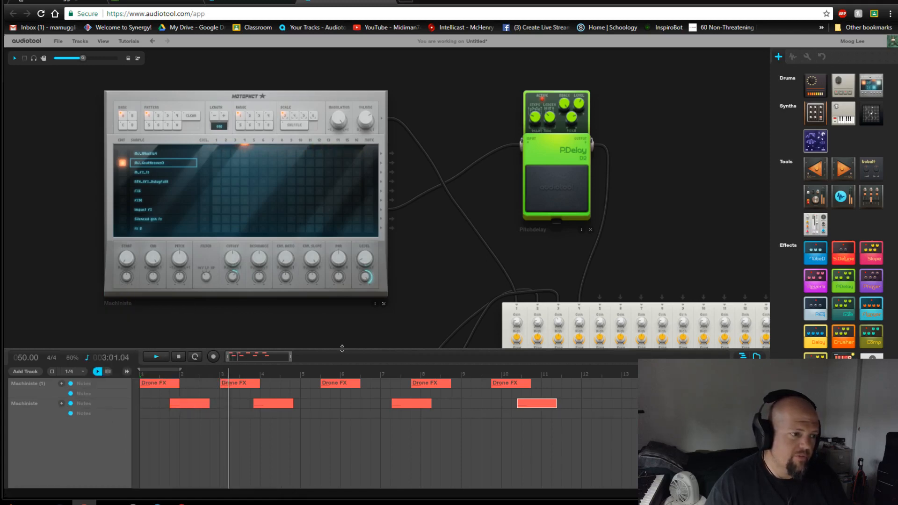
Step: Enlarge the timeline area and create a note region on the new track, stretching it from early bar 2 to early bar 10
drag(342, 348, 342, 252)
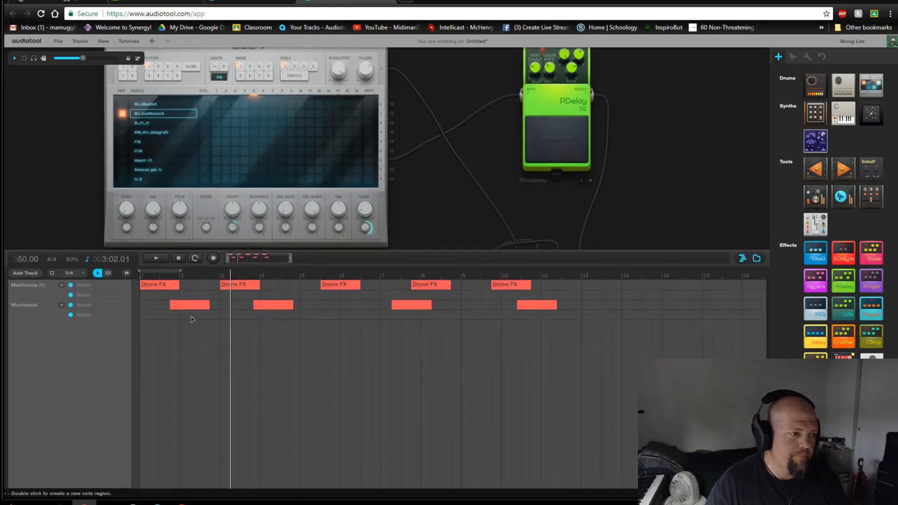
double_click(192, 319)
double_click(213, 315)
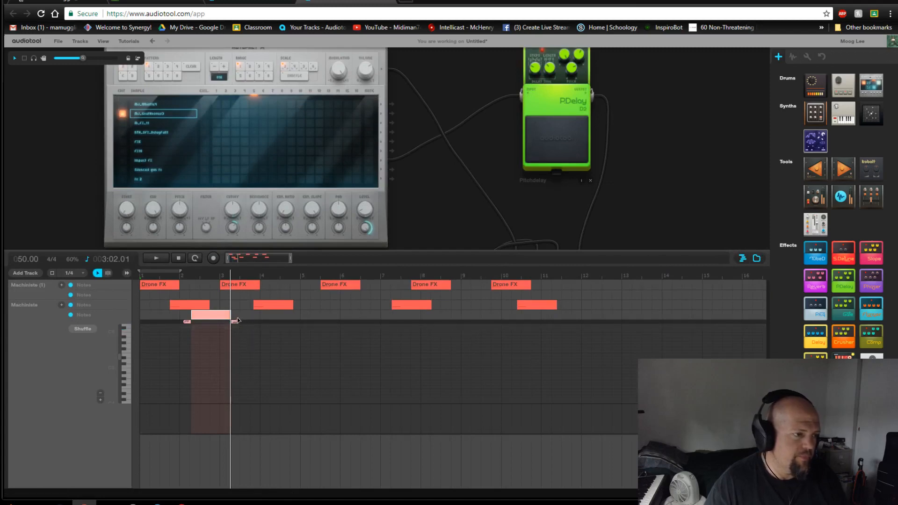
drag(230, 316, 512, 316)
drag(235, 322, 513, 322)
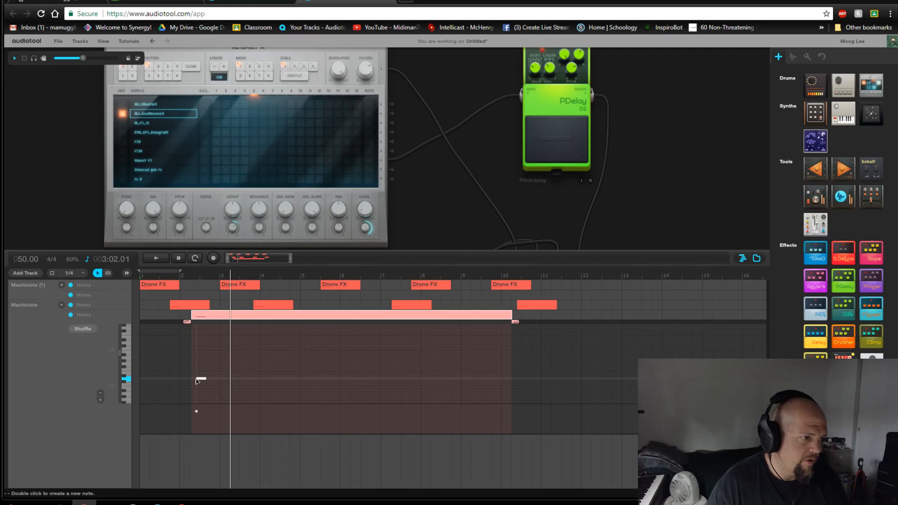
Step: Enter short notes at varied pitches in bars 3 to 5 of the new region, with a small cluster in bar 3
double_click(233, 370)
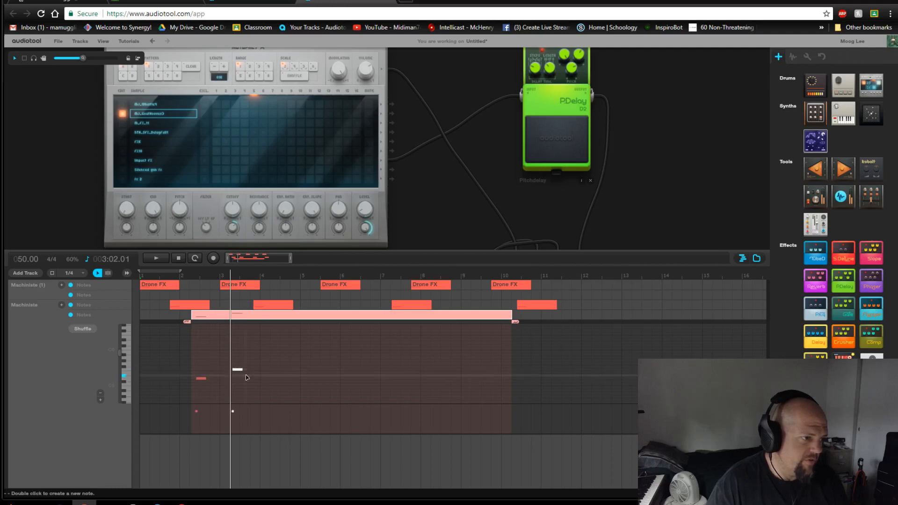
double_click(246, 375)
double_click(239, 381)
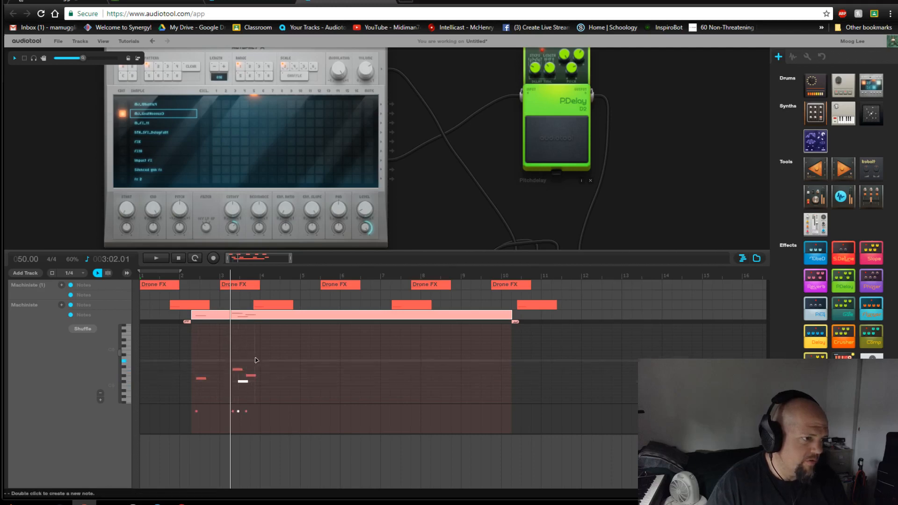
double_click(256, 358)
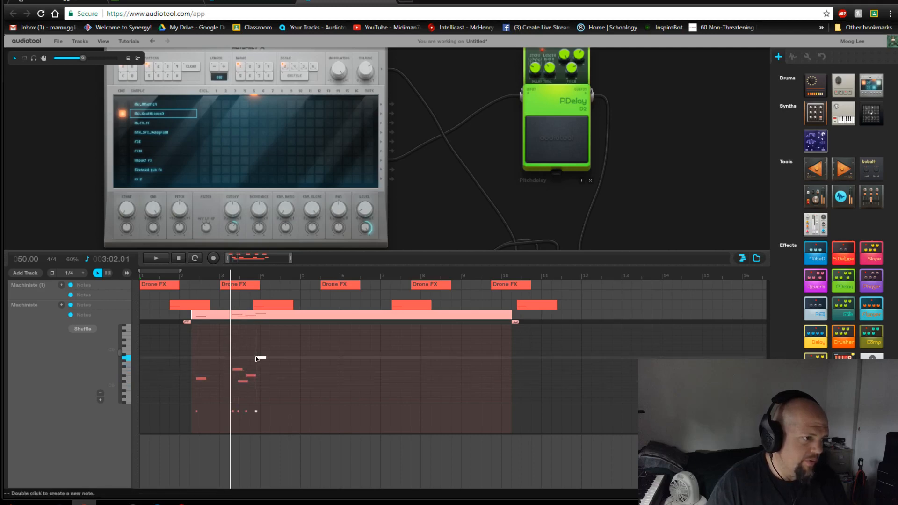
double_click(301, 367)
click(328, 380)
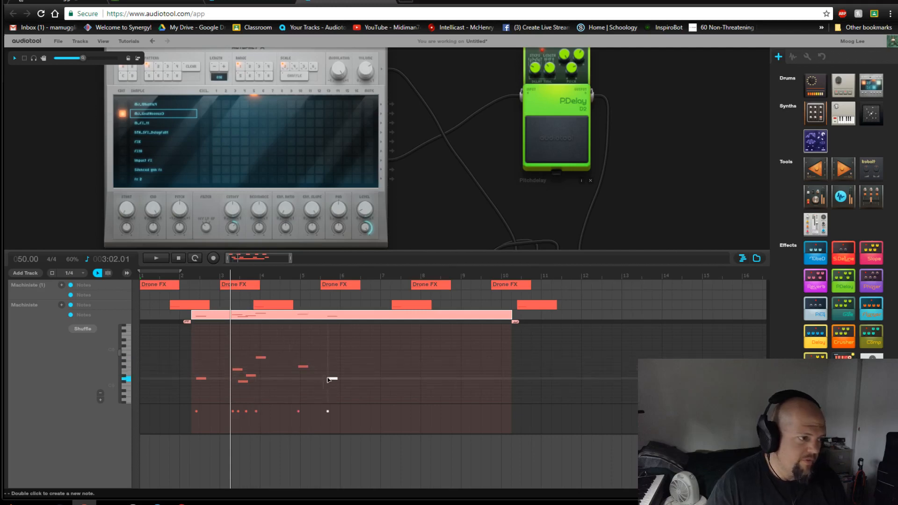
Step: Add more short notes at varied pitches from bar 5 to the start of bar 8, and raise the last note slightly
double_click(349, 366)
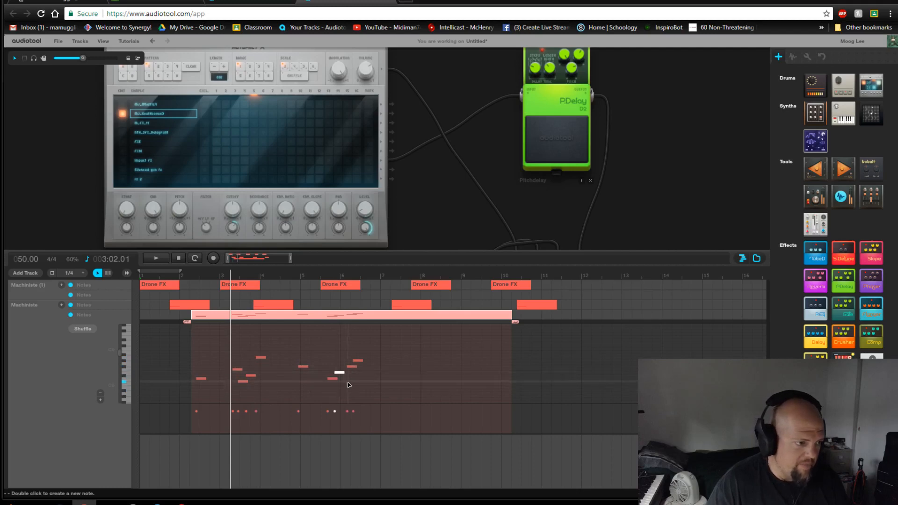
double_click(307, 385)
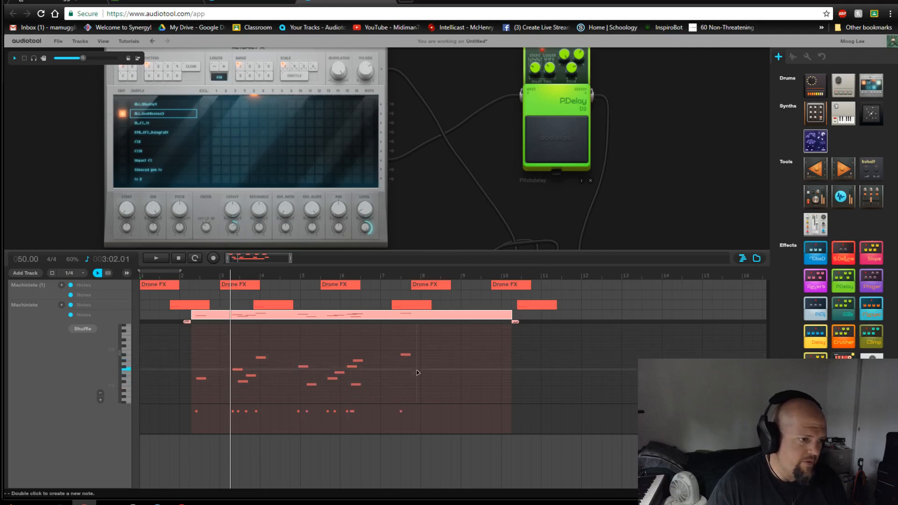
double_click(406, 364)
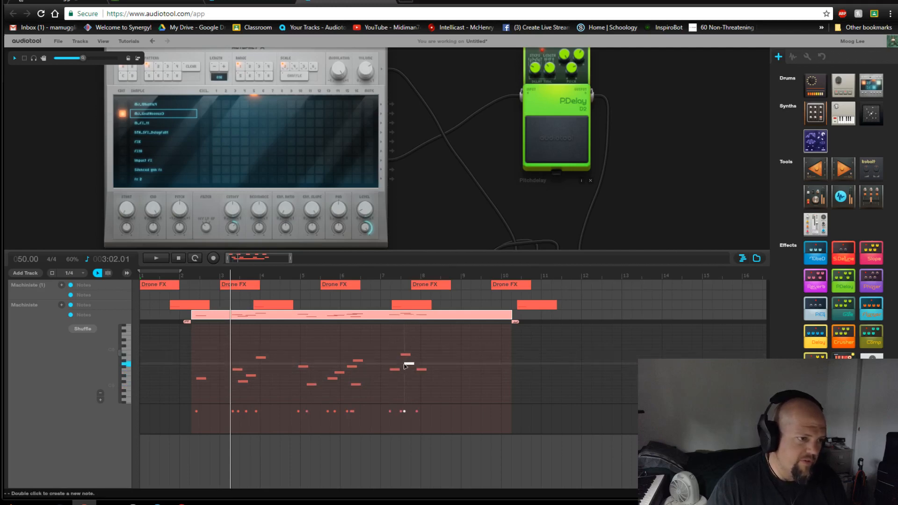
double_click(409, 376)
double_click(423, 392)
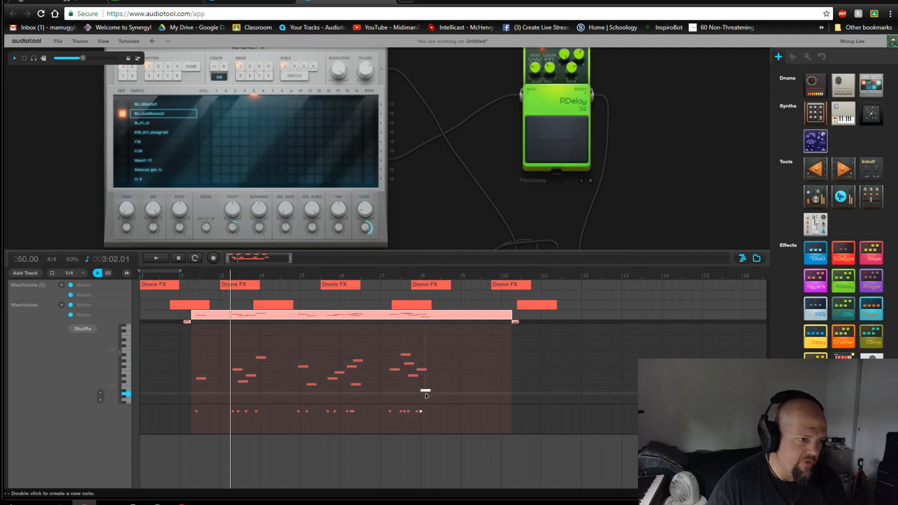
drag(422, 391, 426, 385)
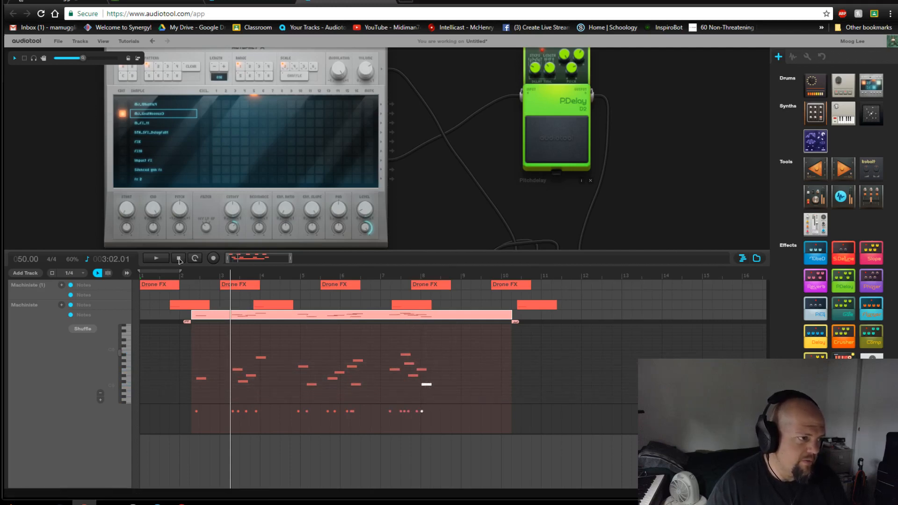
Step: Play the arrangement from the beginning and examine the first Machiniste's sample slots, the Pitchdelay and the mixer channels
click(155, 260)
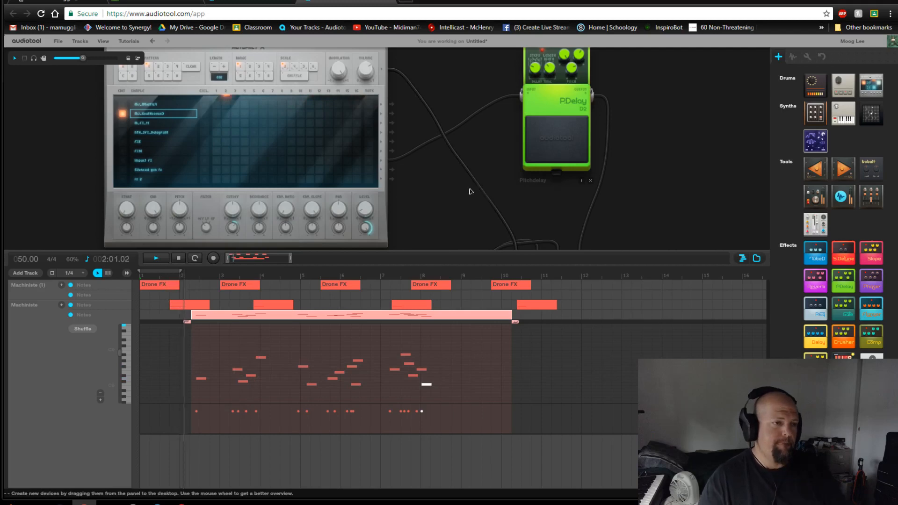
scroll(470, 197, down, 1)
scroll(472, 194, down, 3)
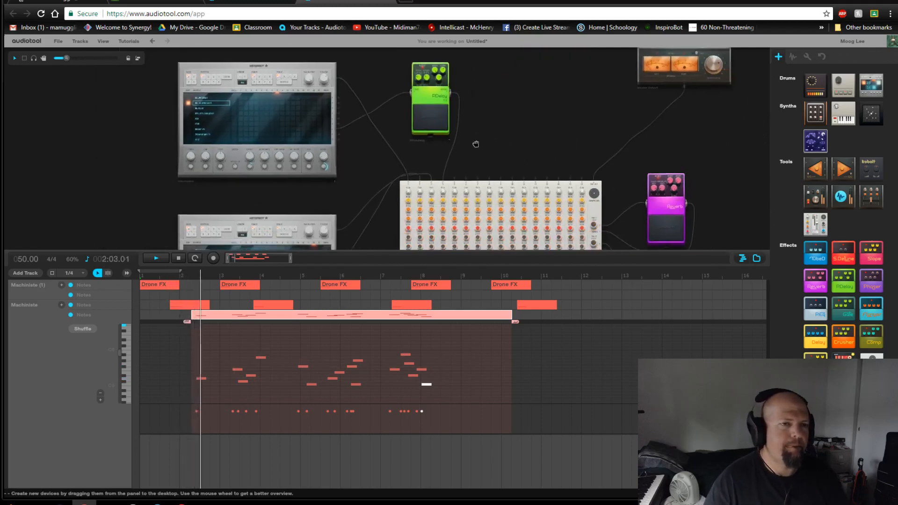
scroll(545, 146, up, 1)
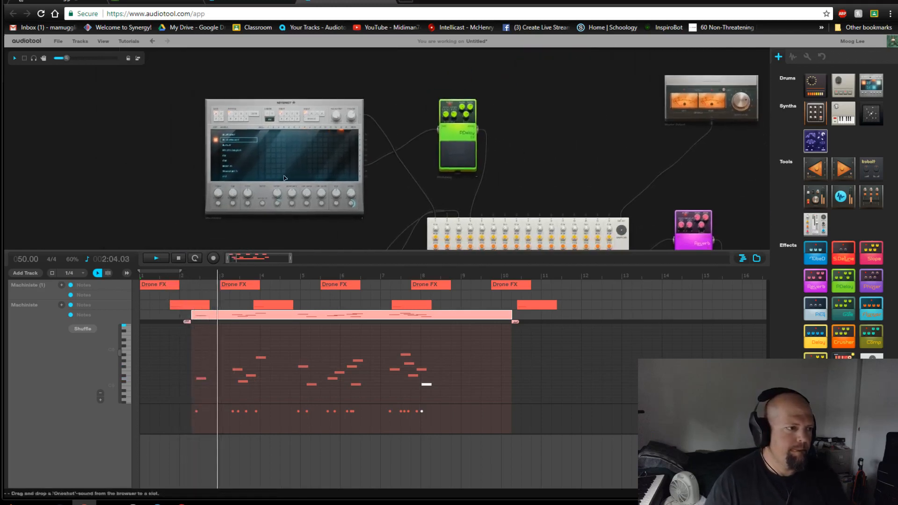
scroll(248, 180, up, 2)
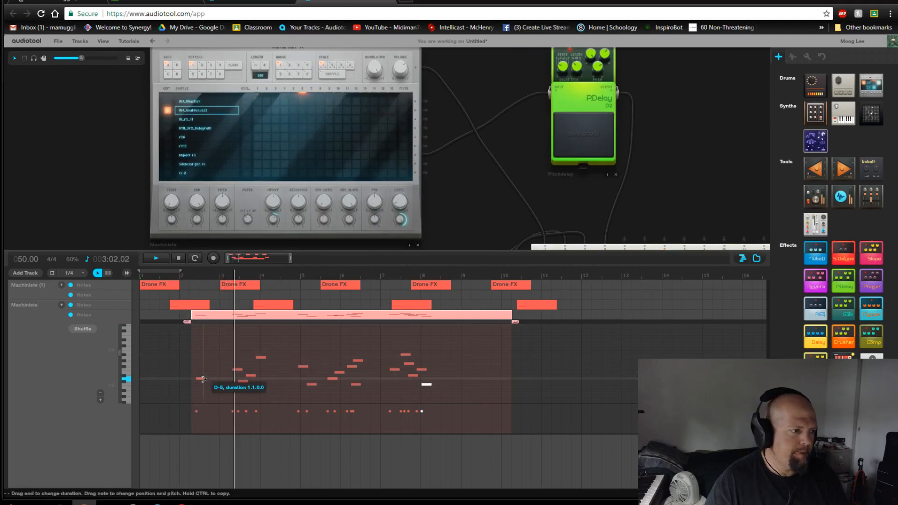
scroll(219, 114, up, 2)
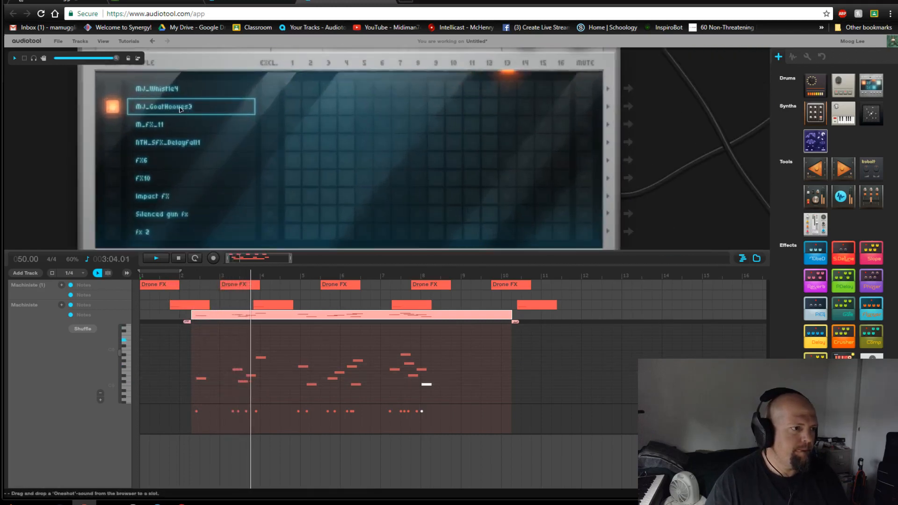
scroll(187, 164, down, 2)
scroll(196, 211, up, 1)
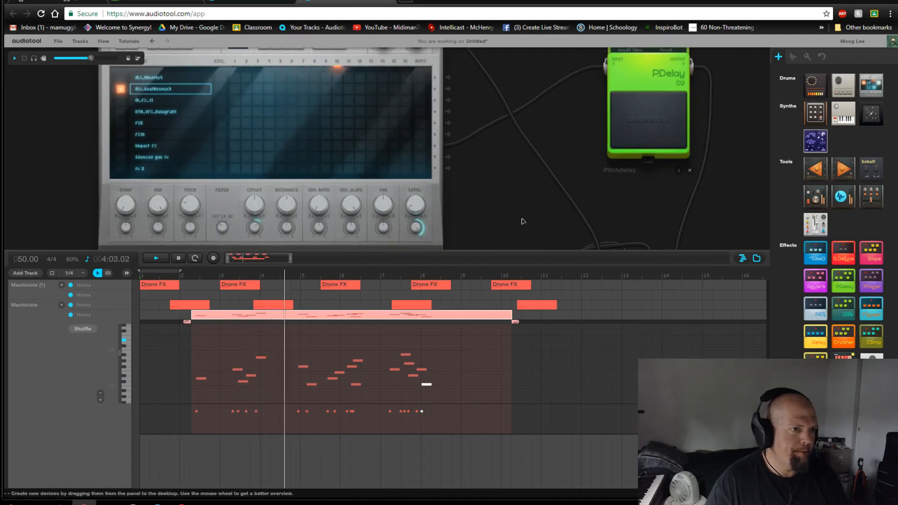
drag(522, 230, 396, 54)
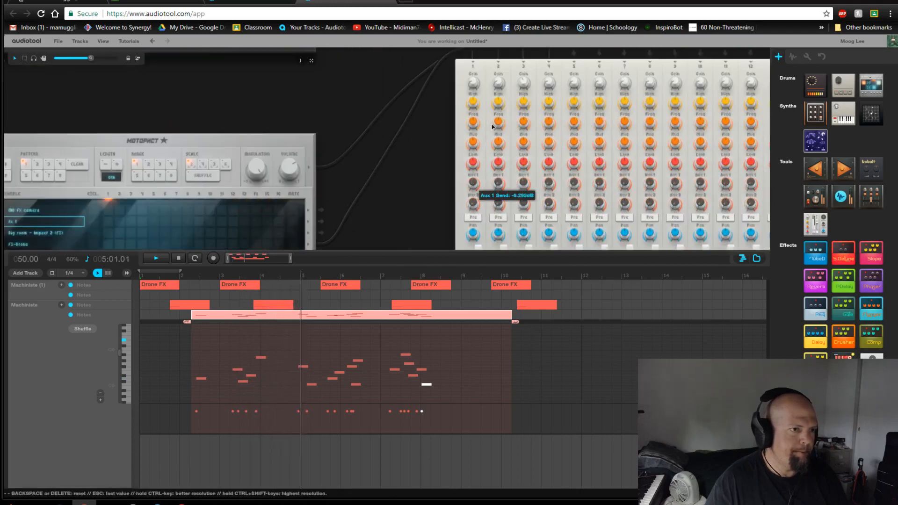
drag(342, 88, 473, 244)
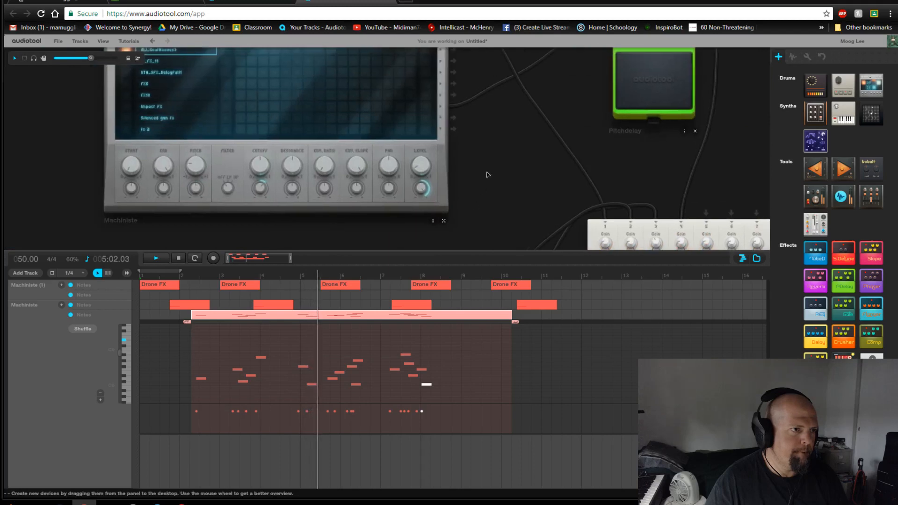
scroll(489, 171, down, 1)
drag(489, 169, 494, 195)
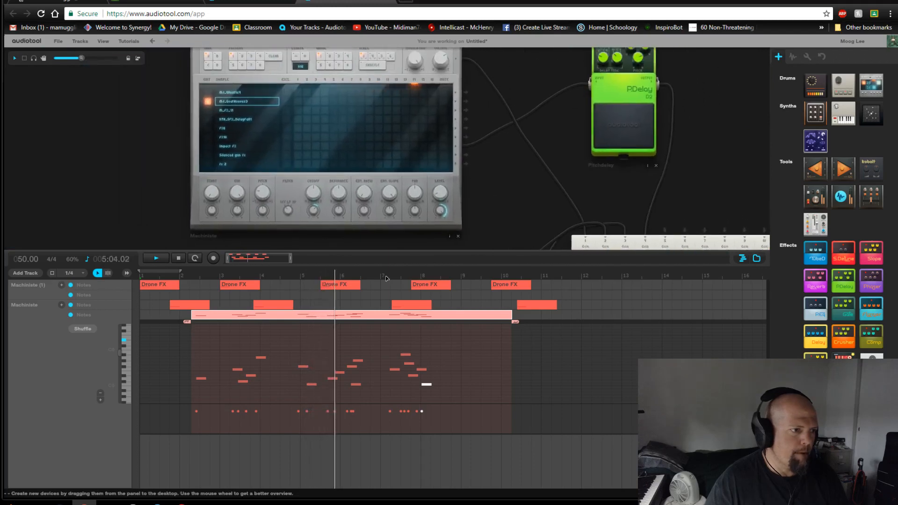
scroll(246, 167, up, 2)
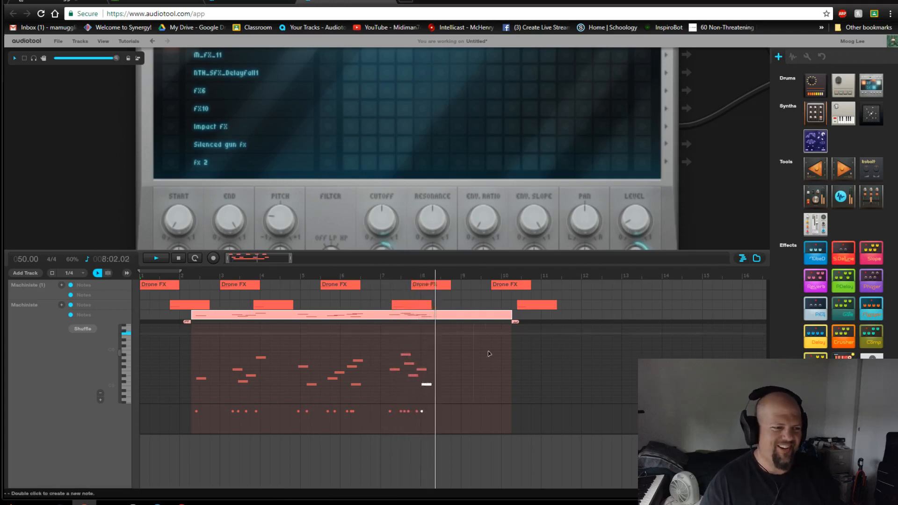
Step: Copy the six-note phrase from bars 7 and 8 into late bar 8 and bar 9, shifted slightly higher in pitch
drag(439, 399, 458, 369)
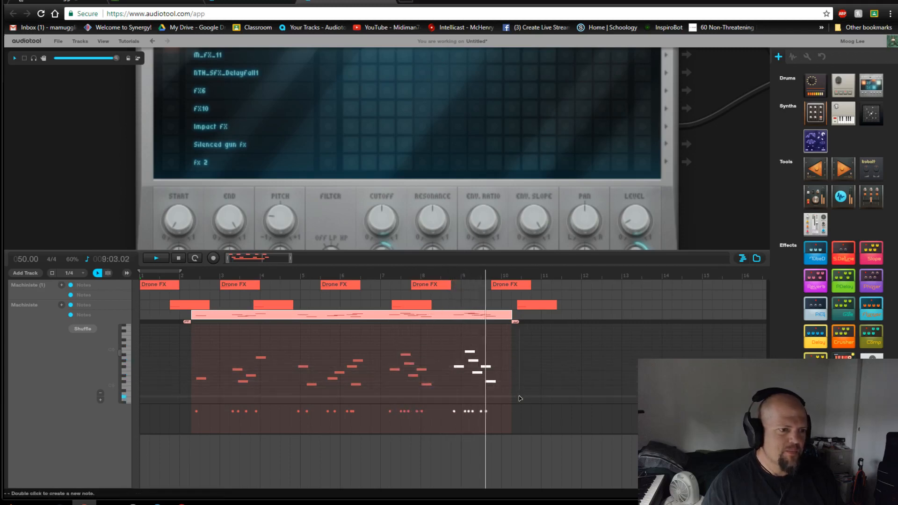
click(499, 349)
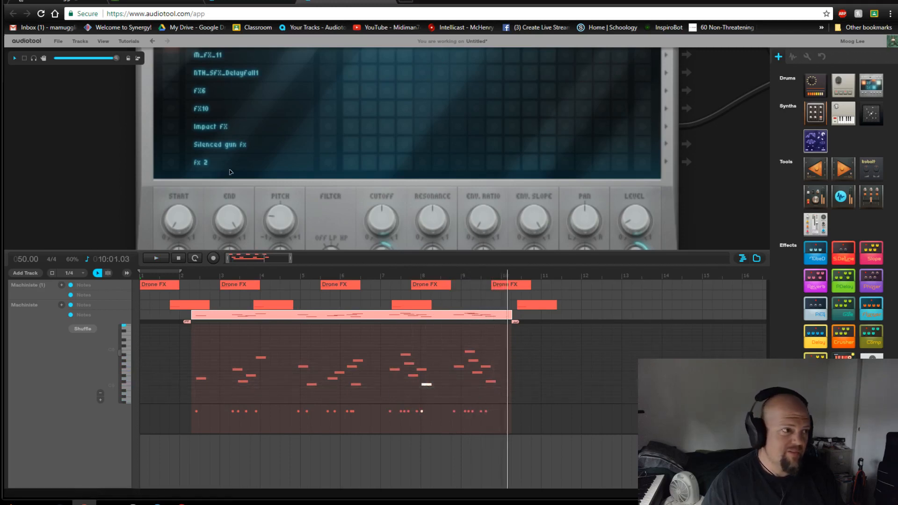
Step: Select MJ_Whistle4, MJ_GoatHooves3 and M_fx_11 in turn in the first Machiniste, and examine the sample controls below the slots
drag(97, 124, 132, 229)
click(262, 125)
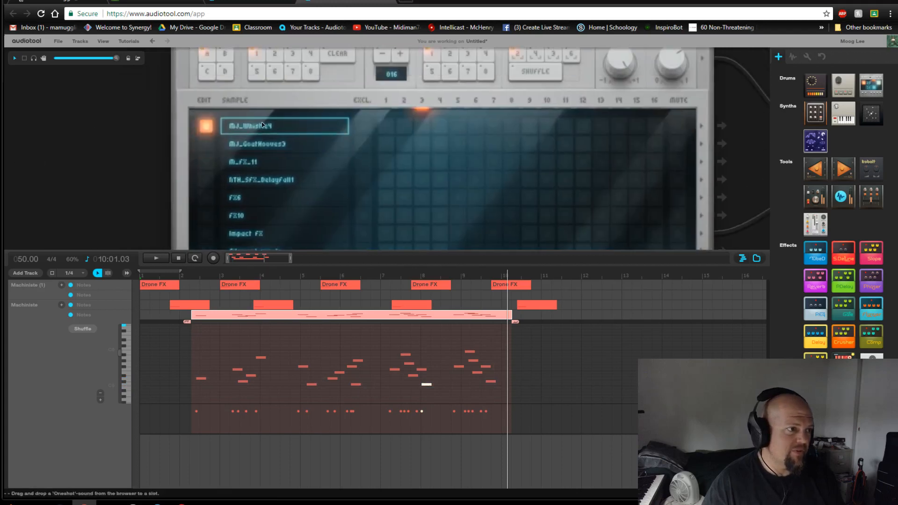
click(264, 151)
click(251, 163)
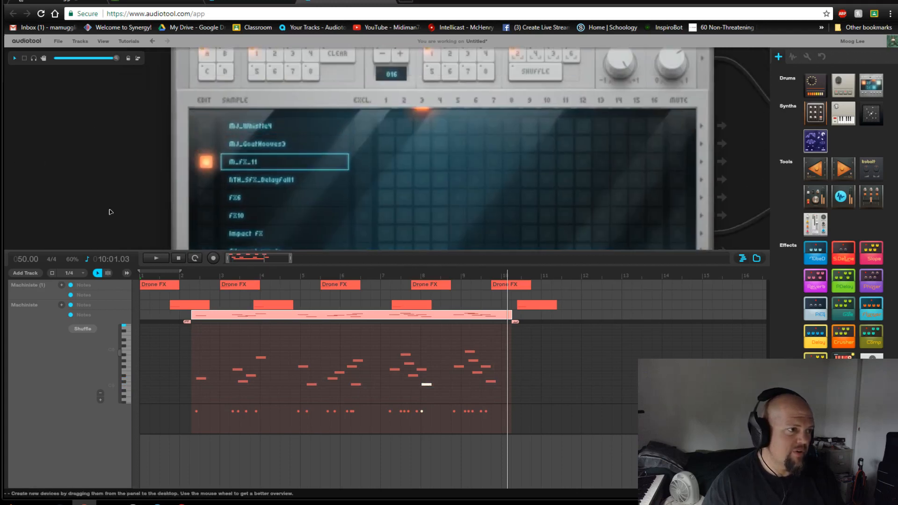
drag(108, 208, 93, 151)
scroll(283, 123, down, 3)
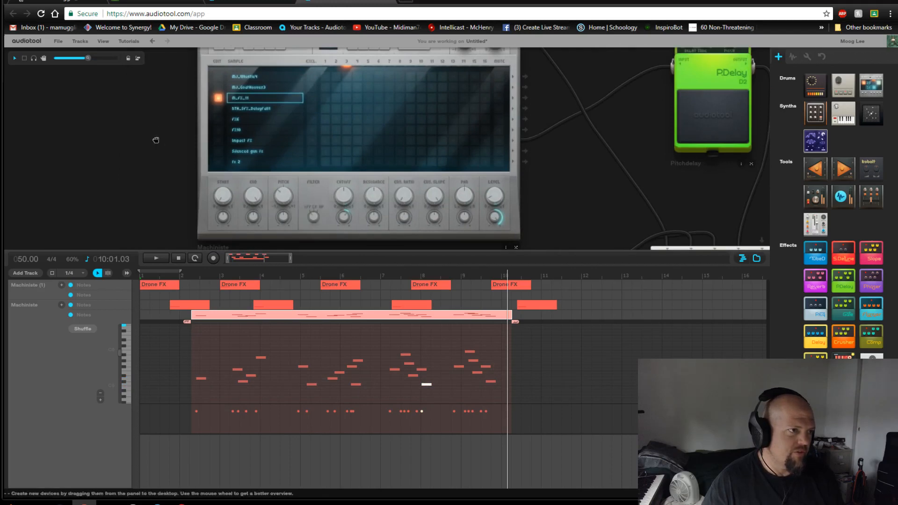
drag(155, 139, 147, 160)
scroll(366, 218, up, 2)
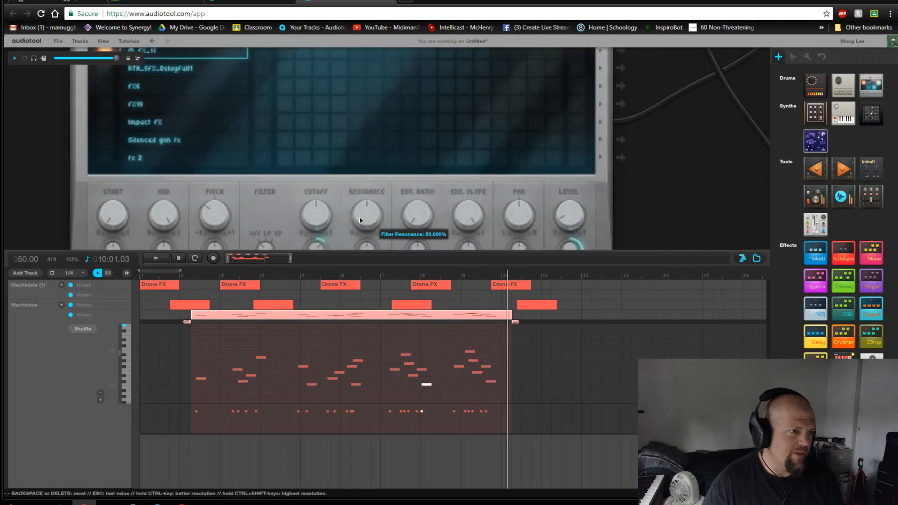
Step: Remove the filter cutoff modulation from M_fx_11 in the first Machiniste and raise its filter resonance
scroll(207, 213, down, 1)
drag(40, 189, 53, 168)
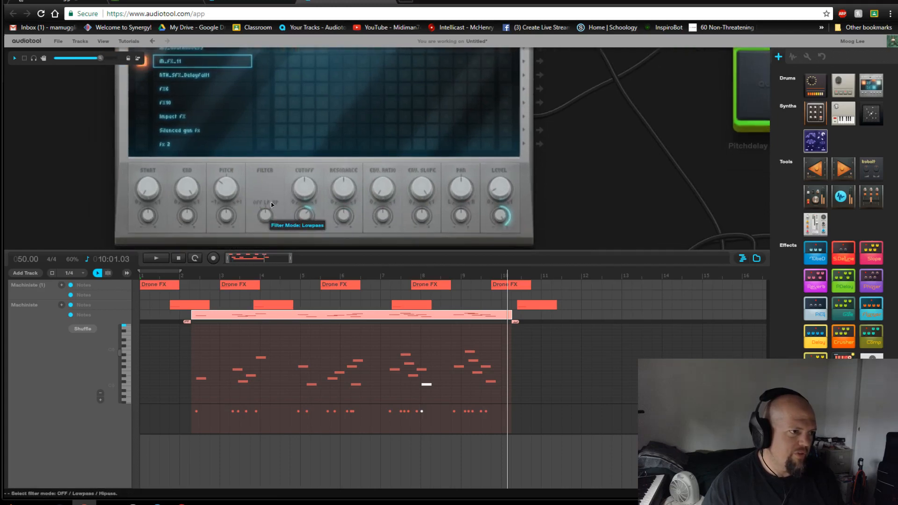
scroll(272, 205, up, 1)
drag(398, 258, 397, 384)
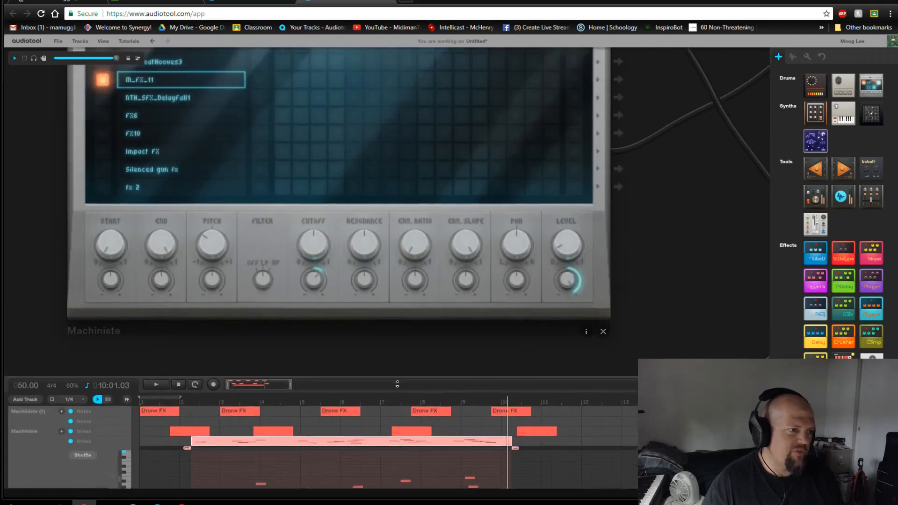
drag(686, 283, 712, 309)
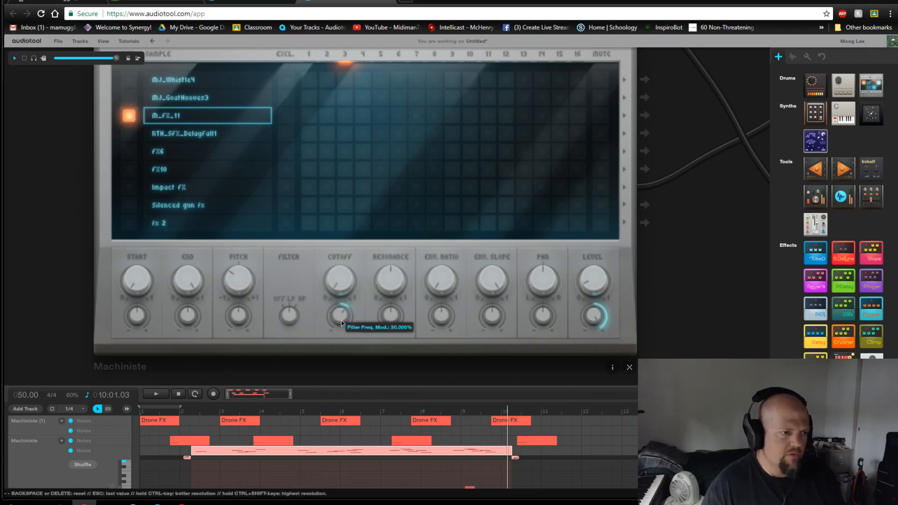
drag(348, 353, 347, 352)
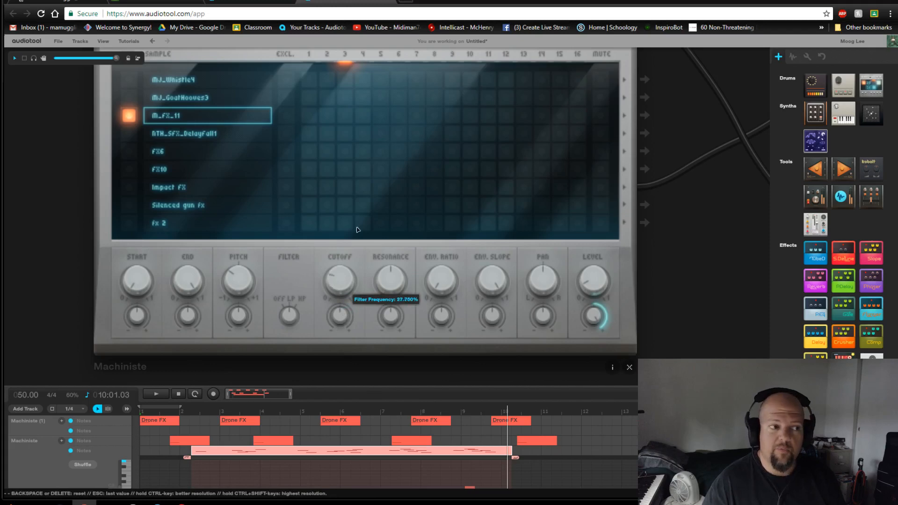
drag(374, 120, 393, 86)
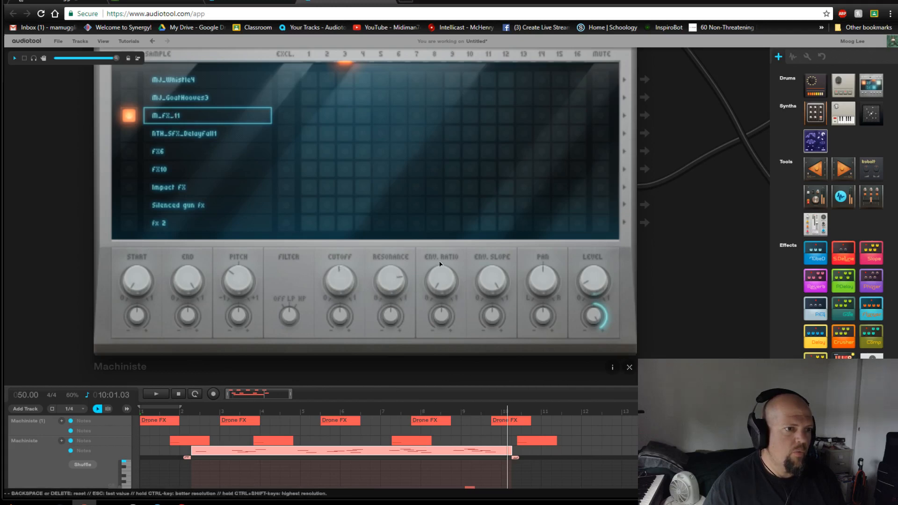
Step: Connect the individual output of M_fx_11 on the first Machiniste to channel 5 of the mixer
scroll(732, 305, down, 5)
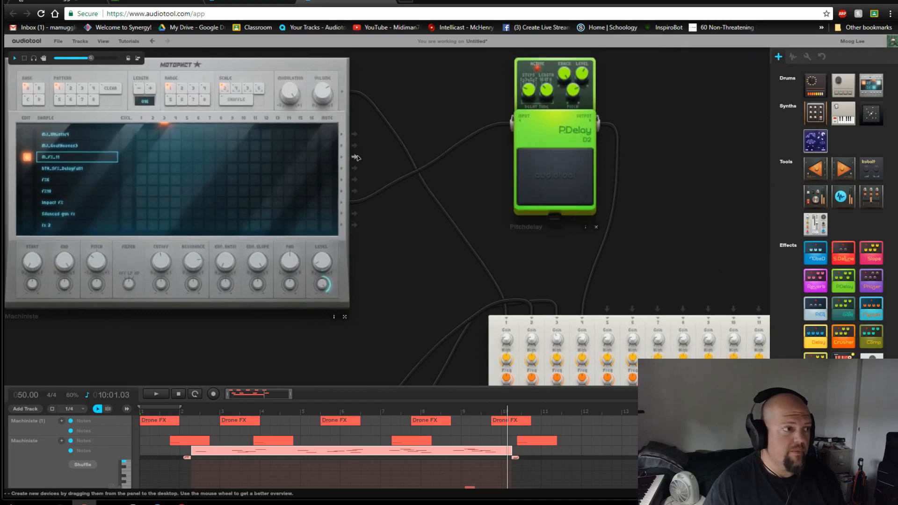
drag(357, 157, 607, 309)
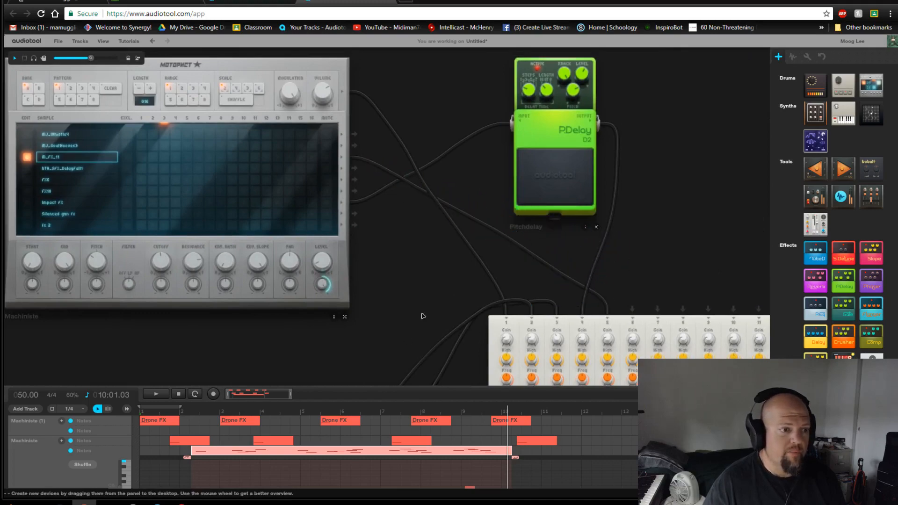
drag(423, 316, 318, 100)
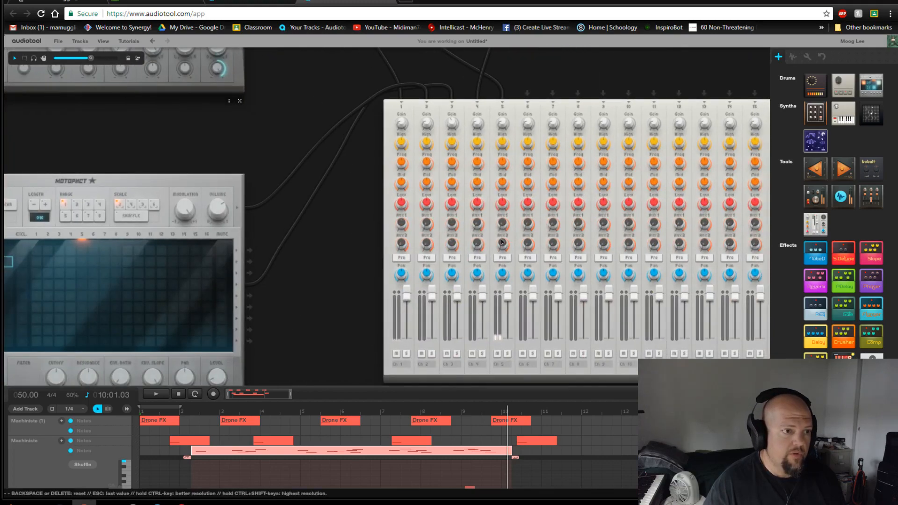
Step: Set mixer channel 5's Aux 1 send to about -8.8 dB and its Aux 2 send to about -7.0 dB
mouse_move(505, 222)
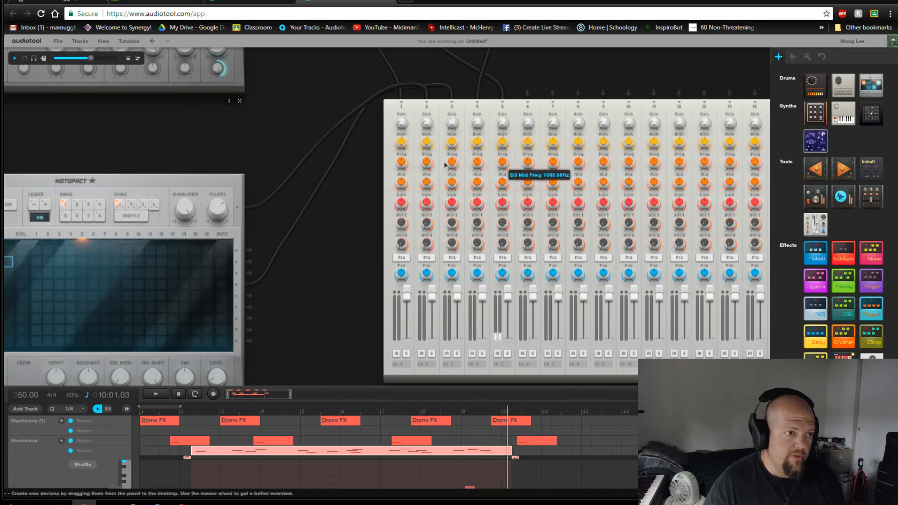
drag(293, 117, 525, 274)
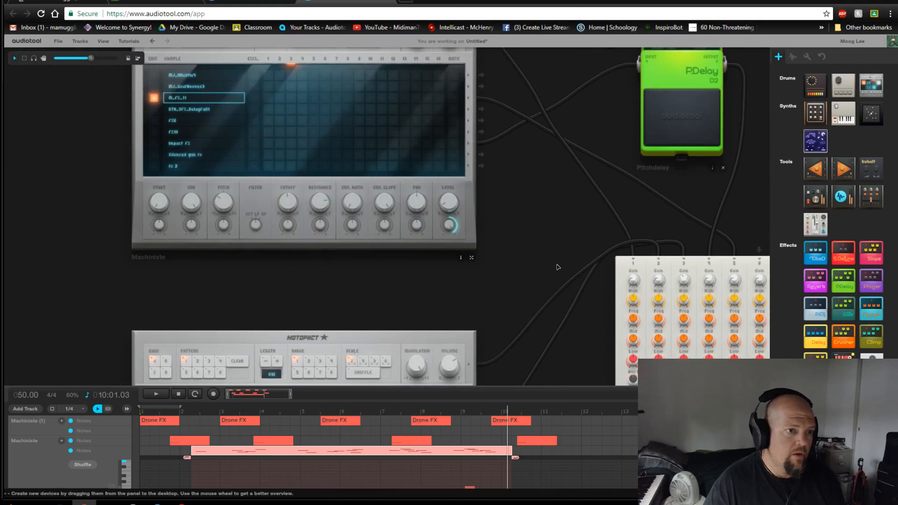
drag(558, 267, 270, 92)
mouse_move(449, 215)
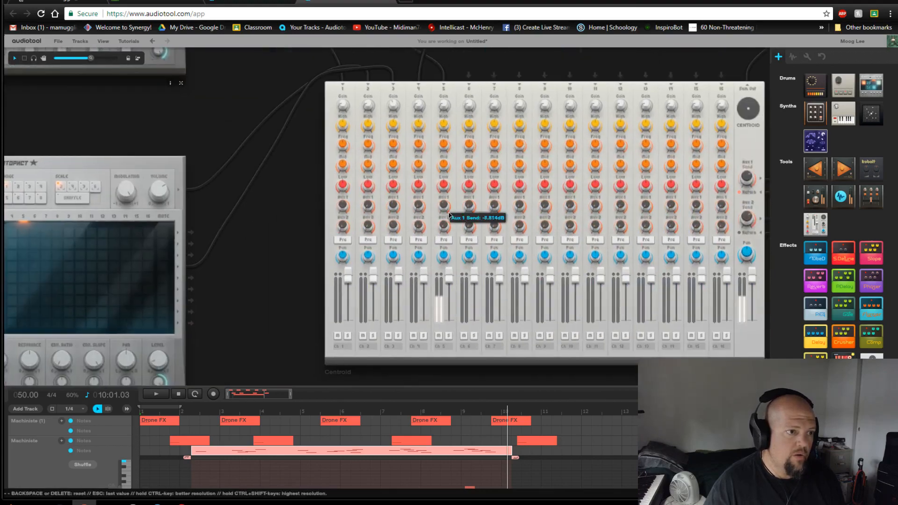
mouse_move(445, 232)
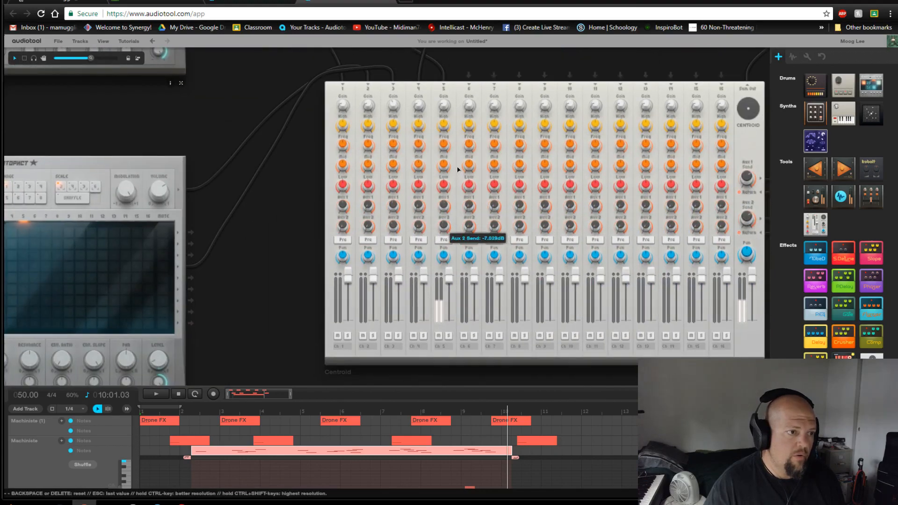
Step: Play the arrangement from the beginning and examine the first Machiniste, the mixer and the notes of the long region
drag(196, 110, 411, 186)
drag(473, 270, 617, 473)
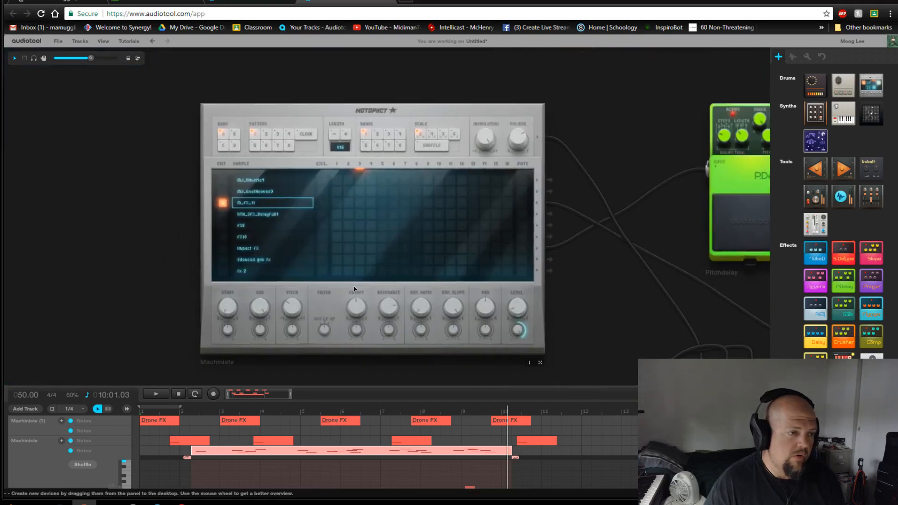
drag(593, 321, 650, 340)
scroll(327, 228, up, 3)
scroll(370, 253, down, 3)
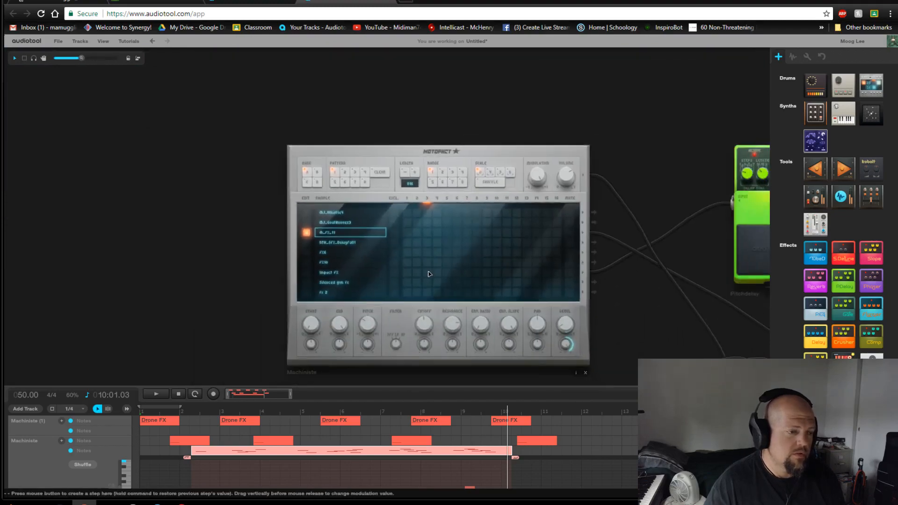
drag(547, 330, 522, 195)
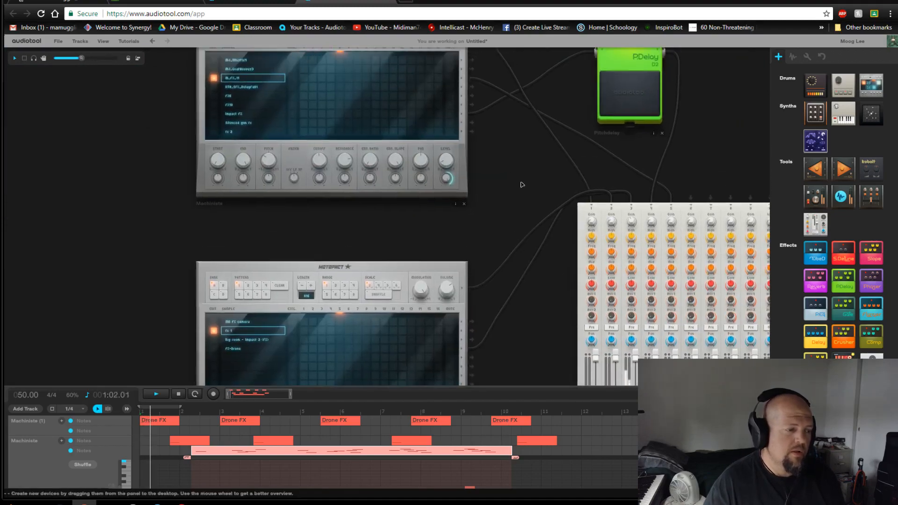
drag(331, 387, 334, 223)
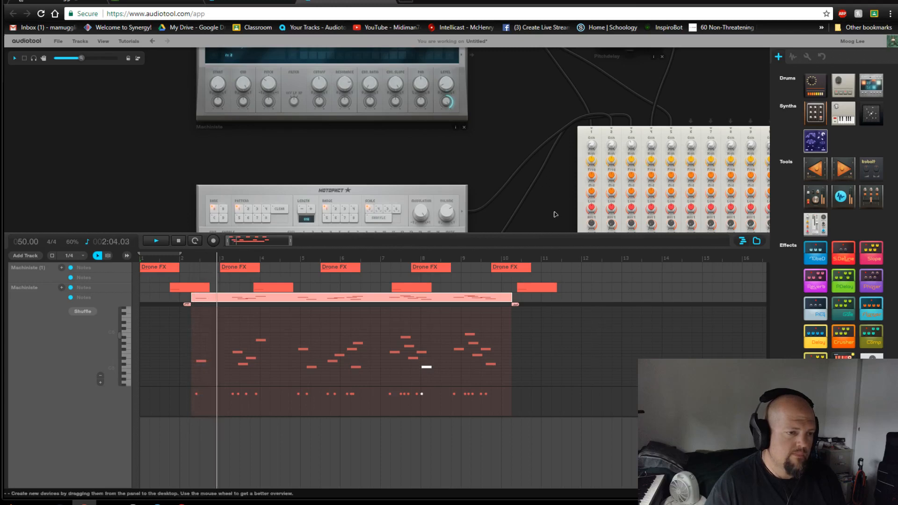
Step: Close the long region's note editor and lower the faders of mixer channels 4 and 5 during playback
double_click(447, 297)
drag(519, 235, 519, 392)
drag(549, 277, 352, 283)
drag(465, 292, 483, 300)
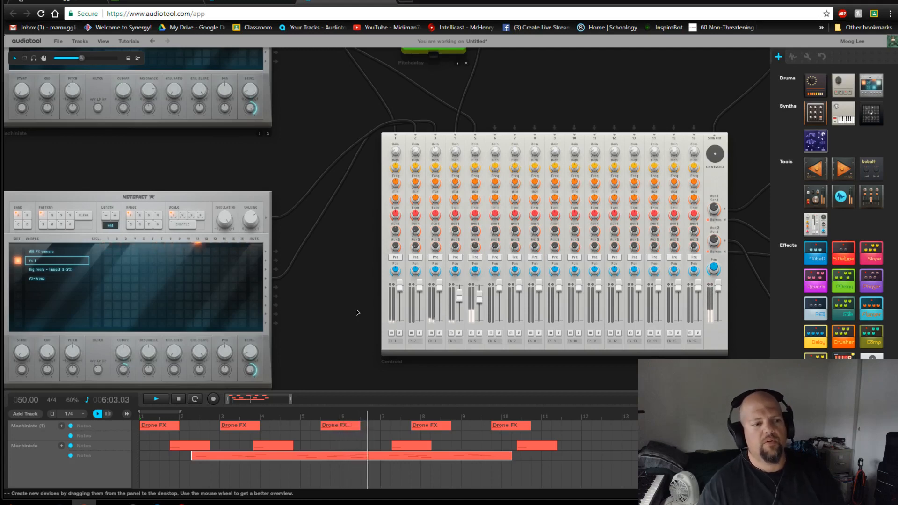
Step: Audition the Big room - Impact 2 sample in the second Machiniste and create a note region from bar 4 into bar 5 on its second track
drag(375, 311, 533, 104)
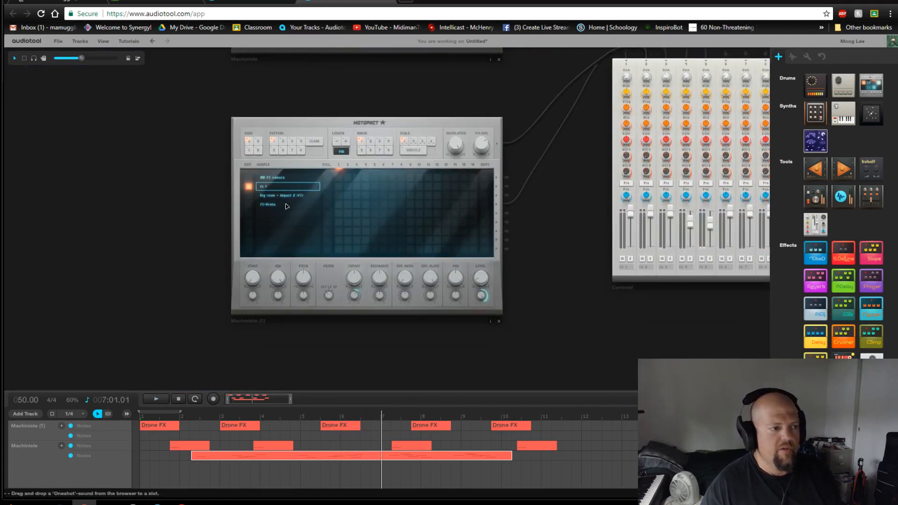
click(268, 199)
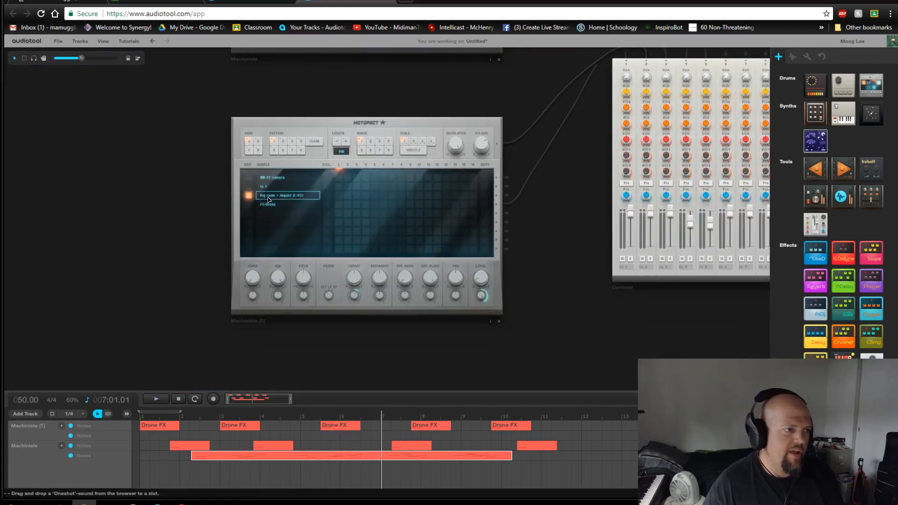
drag(435, 394, 441, 344)
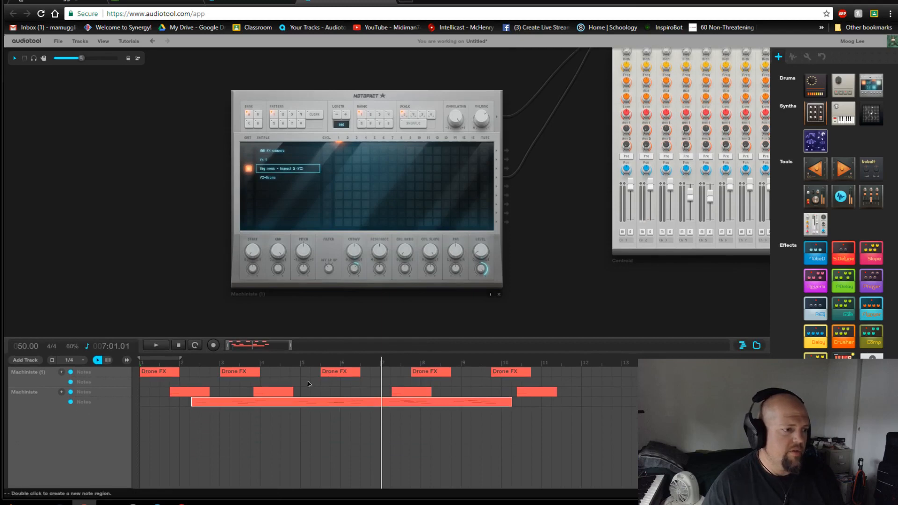
double_click(291, 382)
double_click(291, 382)
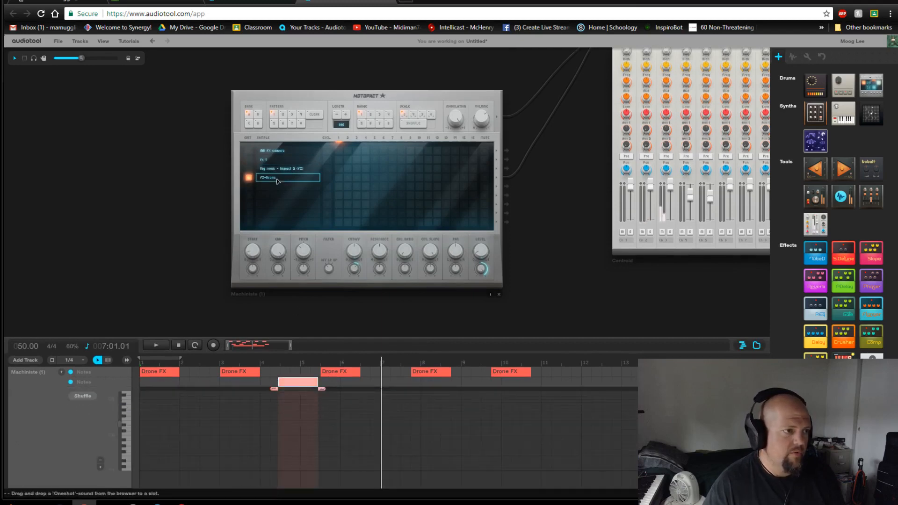
Step: Add three short notes at different pitches to the new region and copy the region into bars 7, 8 and 9
click(261, 160)
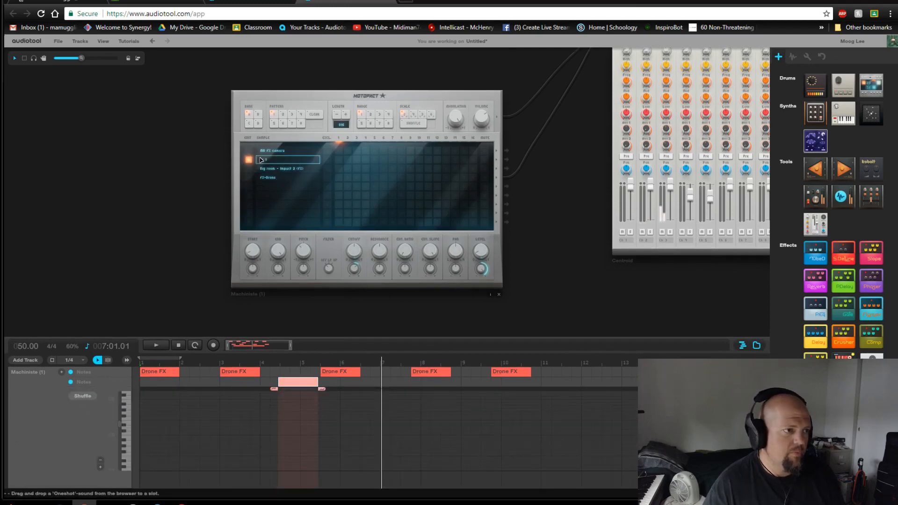
double_click(298, 428)
double_click(314, 430)
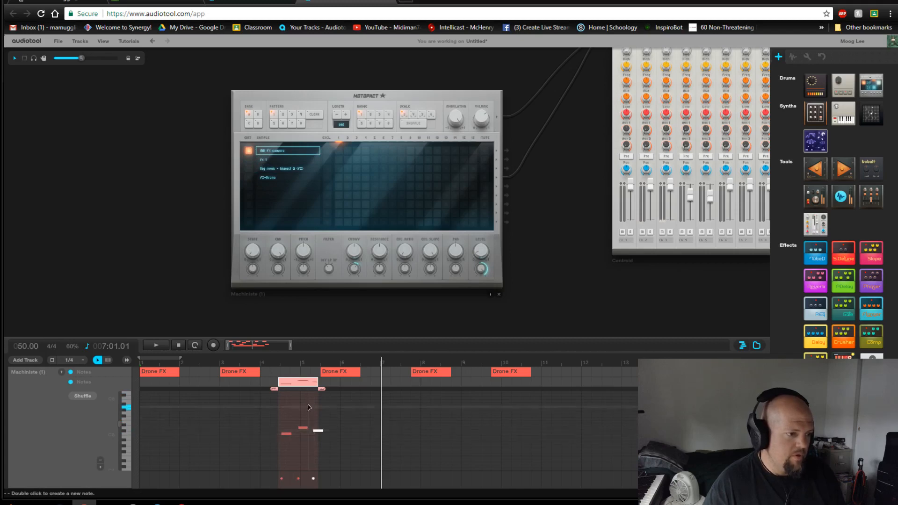
drag(295, 382, 501, 396)
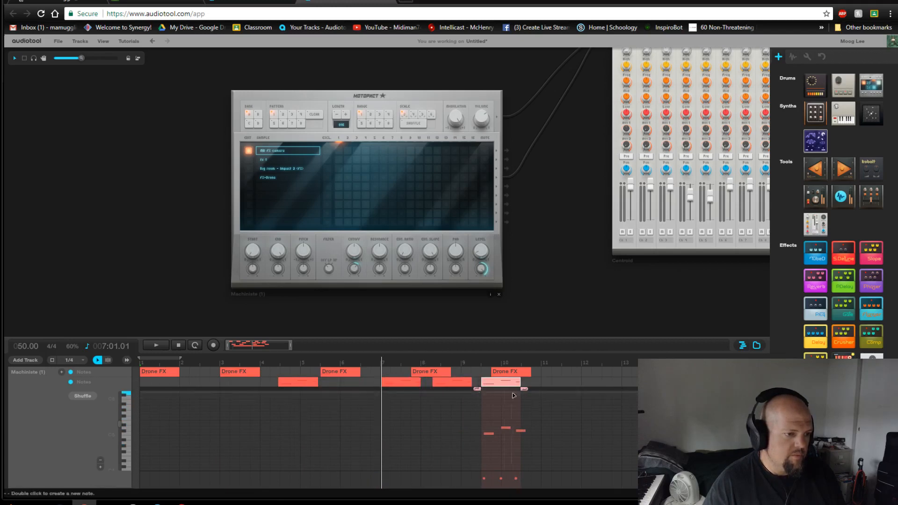
double_click(512, 382)
Step: Play the arrangement, switch the position display to clock time, and check the time at the end of the last region
key(space)
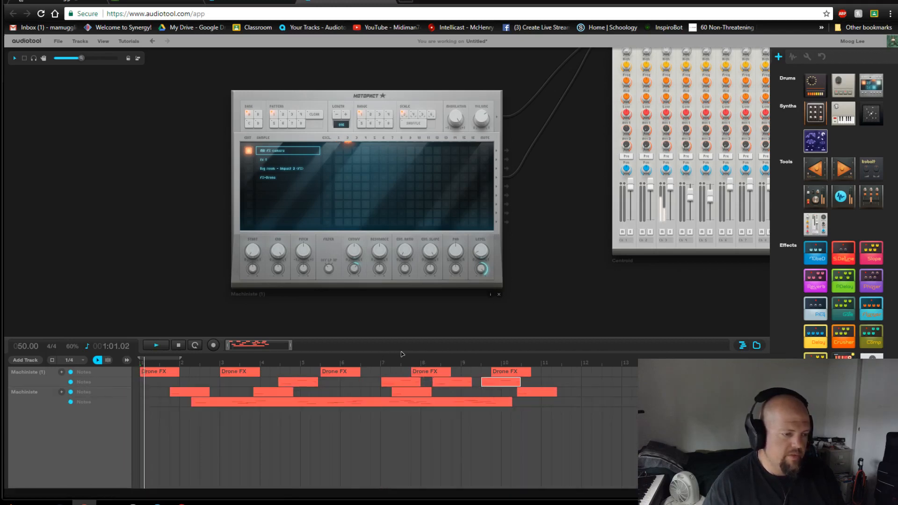
click(381, 365)
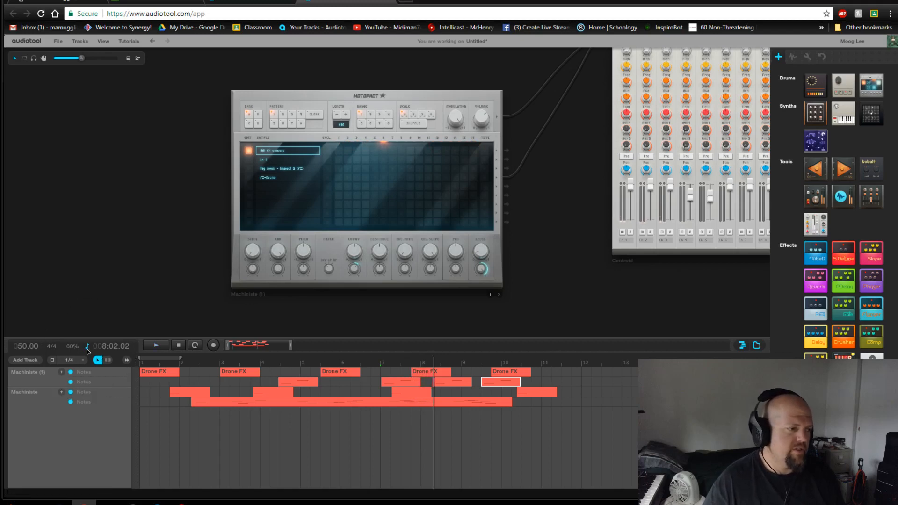
click(88, 350)
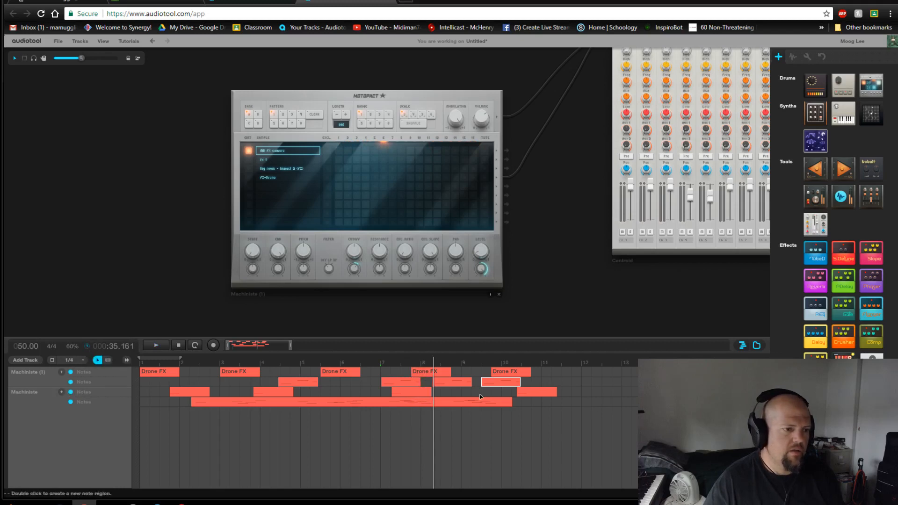
click(557, 366)
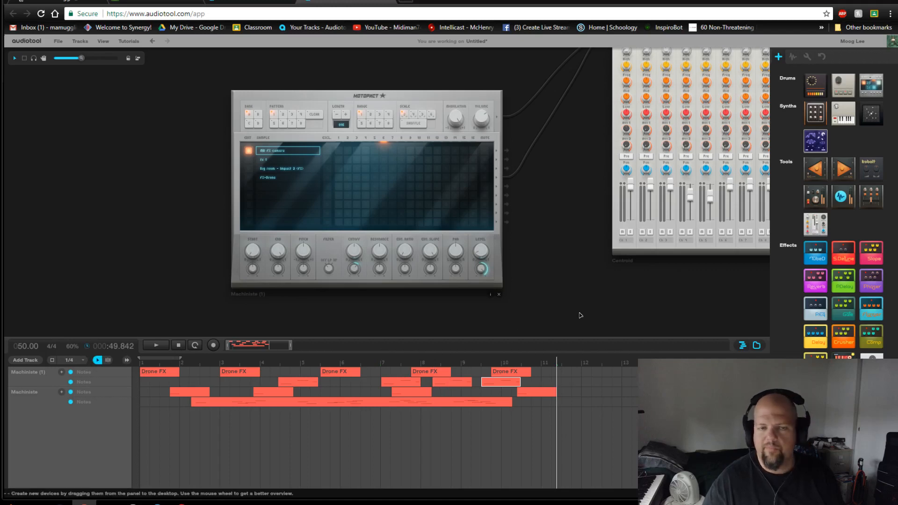
Step: Check several playhead positions from bar 6 onward, play from late bar 7, and examine the whole device layout
click(342, 363)
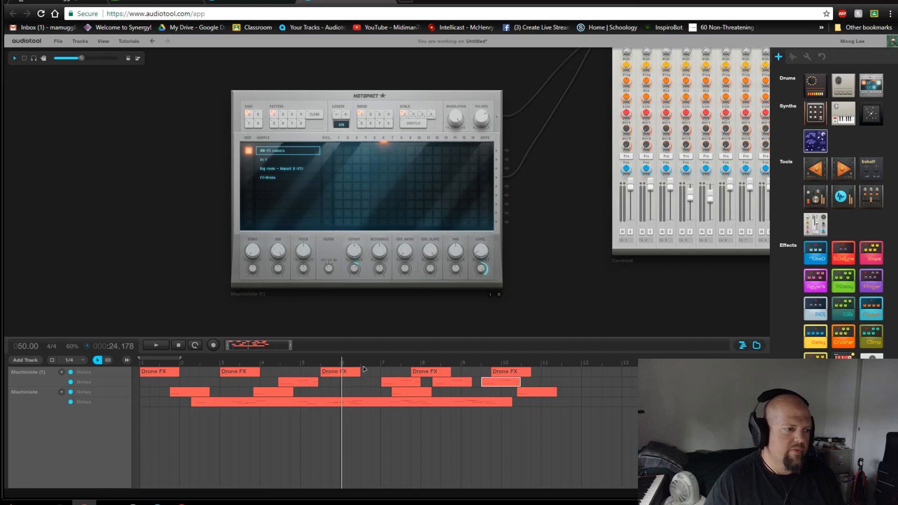
click(362, 365)
click(380, 362)
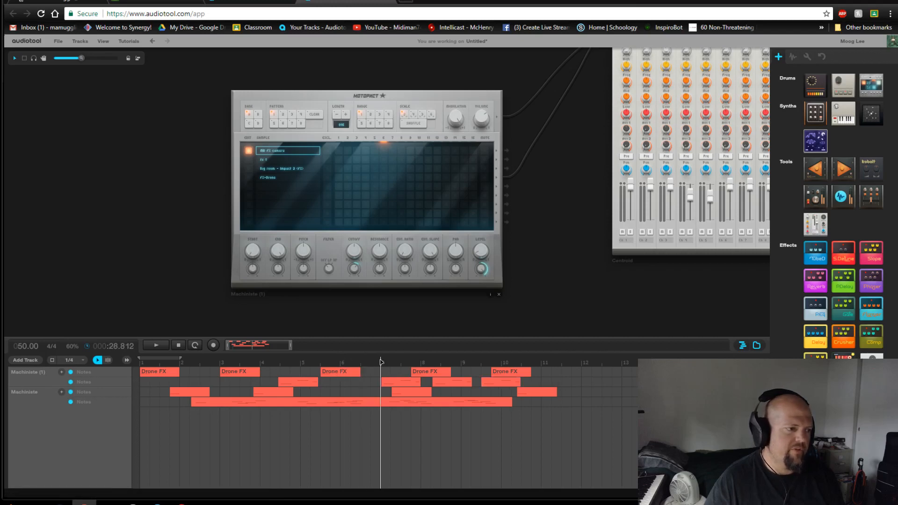
click(410, 362)
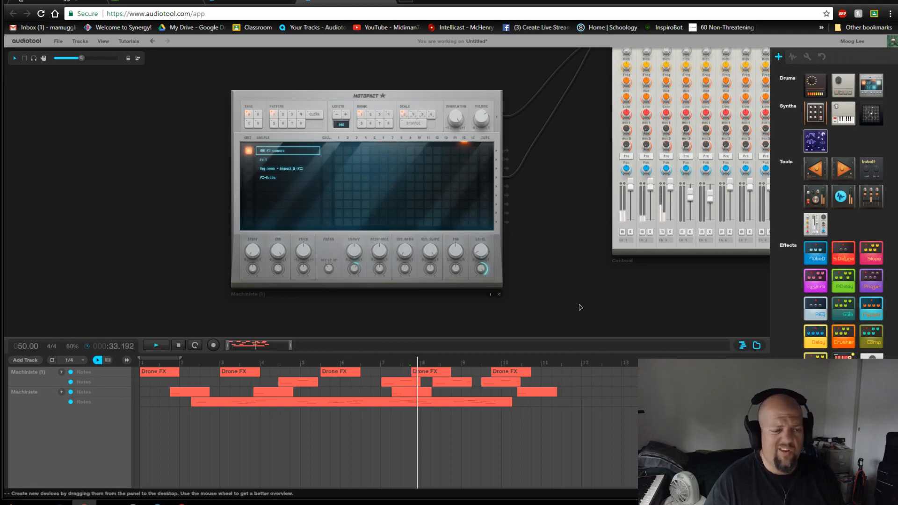
scroll(628, 308, down, 3)
scroll(628, 308, right, 5)
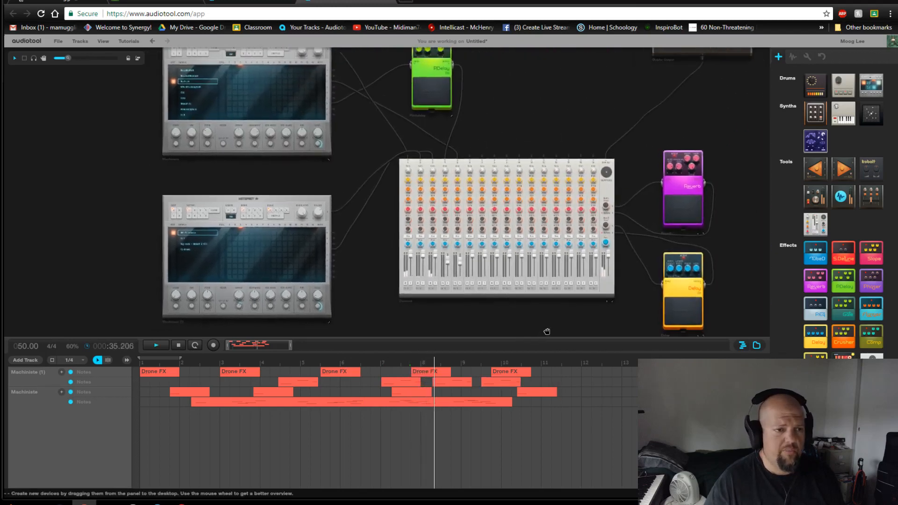
scroll(617, 140, up, 3)
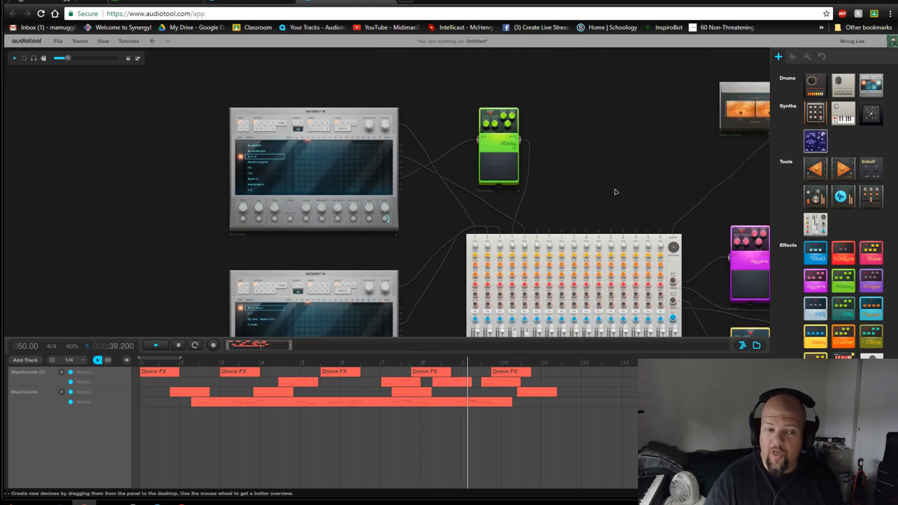
Step: Insert a Slope effect between the mixer's main output and the Master Output
drag(615, 190, 351, 187)
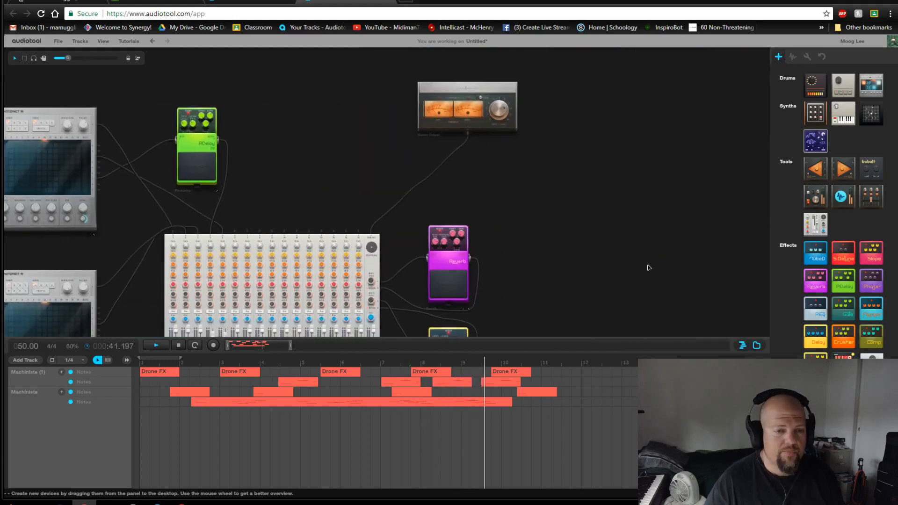
scroll(531, 168, down, 2)
drag(607, 178, 380, 175)
scroll(527, 169, up, 2)
mouse_move(334, 157)
mouse_down()
mouse_move(391, 146)
mouse_move(412, 170)
mouse_move(328, 156)
mouse_move(333, 150)
mouse_up()
scroll(487, 187, up, 5)
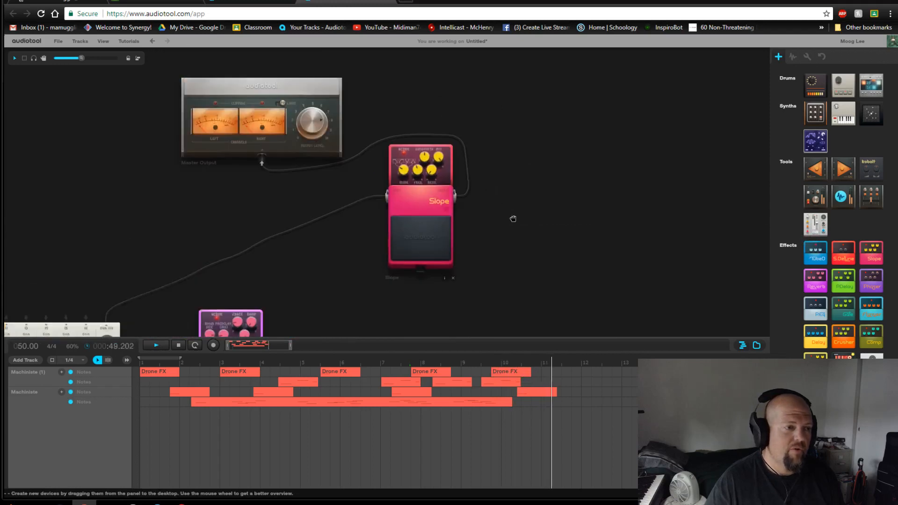
Step: Restart playback from the beginning and set the Slope's filter frequency to about 680
click(182, 346)
click(181, 346)
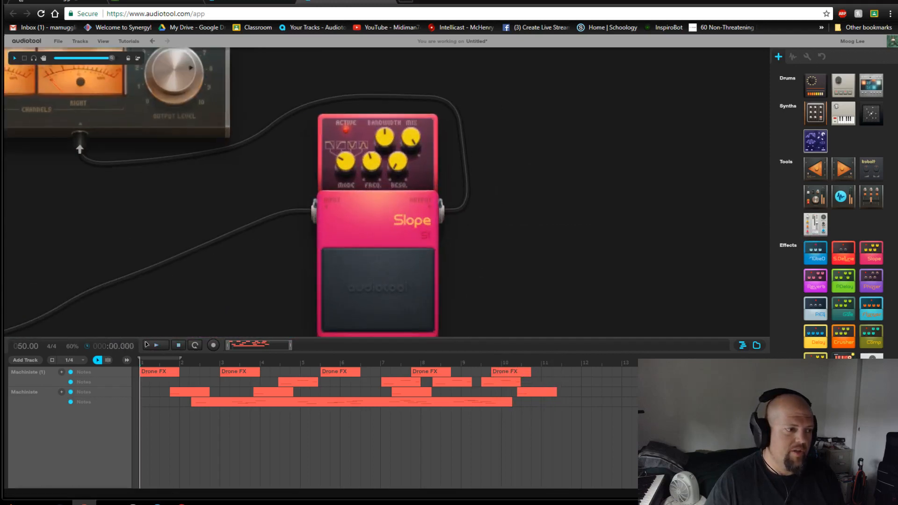
click(149, 344)
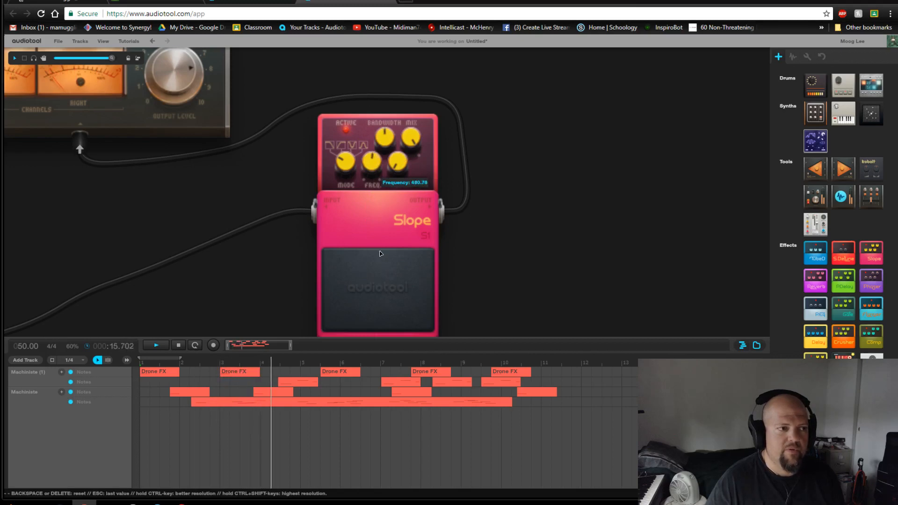
scroll(550, 202, down, 4)
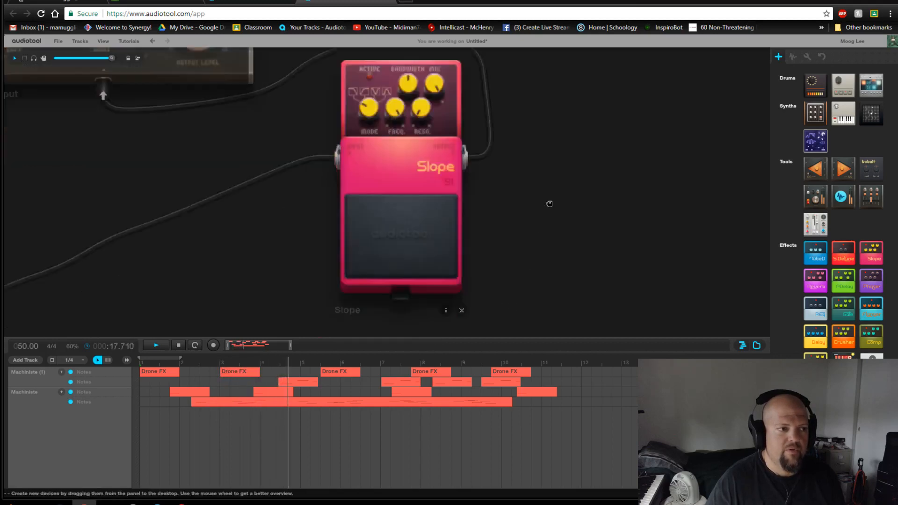